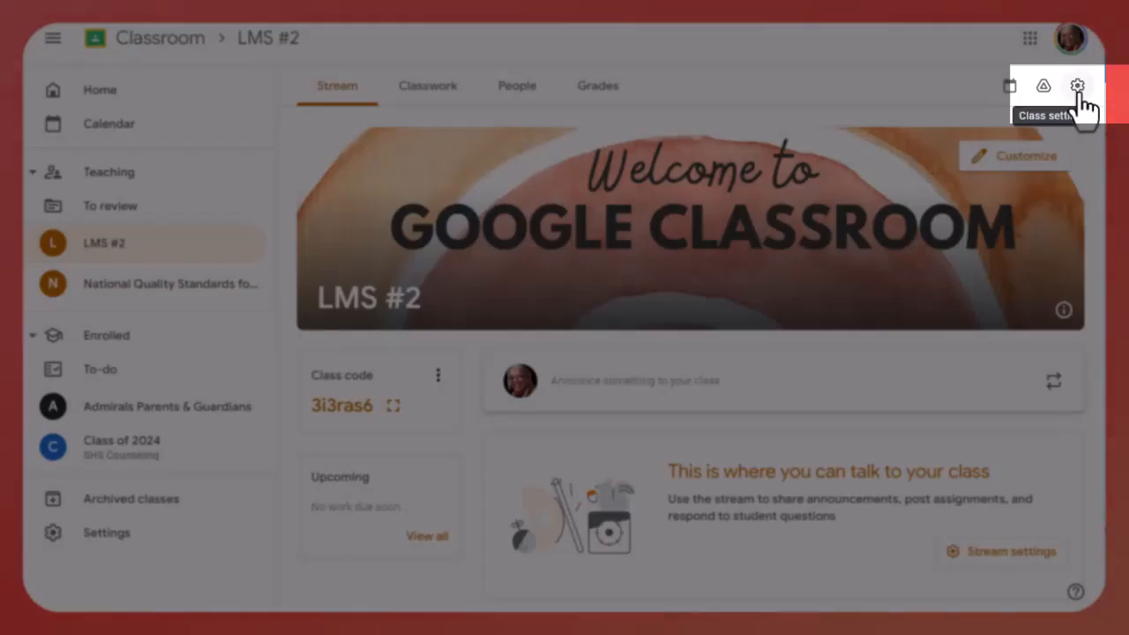
In the class settings, set the overall grade calculation to Total points and enable showing the overall grade to students
{"action": "left_click", "coordinate": [1078, 89]}
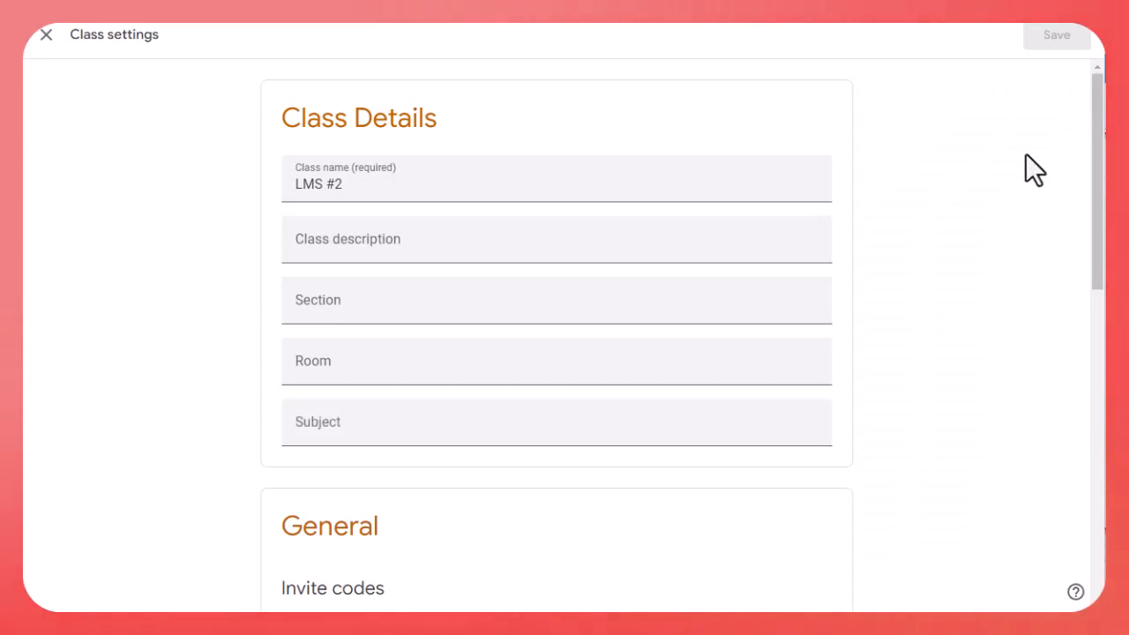
{"action": "left_click", "coordinate": [649, 424]}
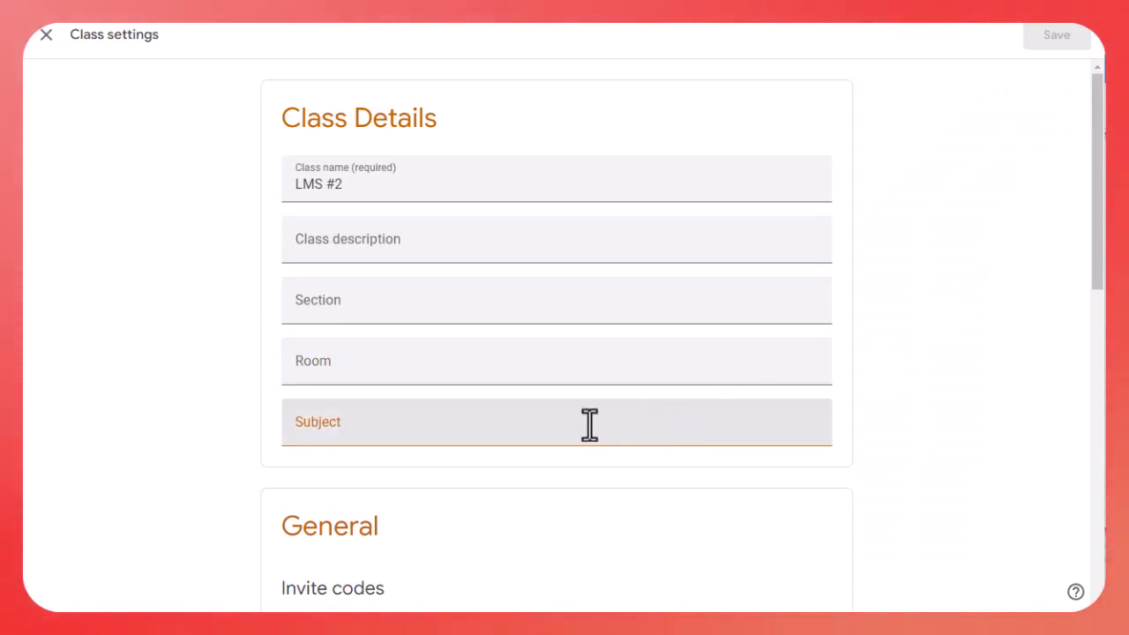
{"action": "scroll", "coordinate": [591, 422], "scroll_direction": "down", "scroll_amount": 3}
{"action": "scroll", "coordinate": [592, 422], "scroll_direction": "down", "scroll_amount": 6}
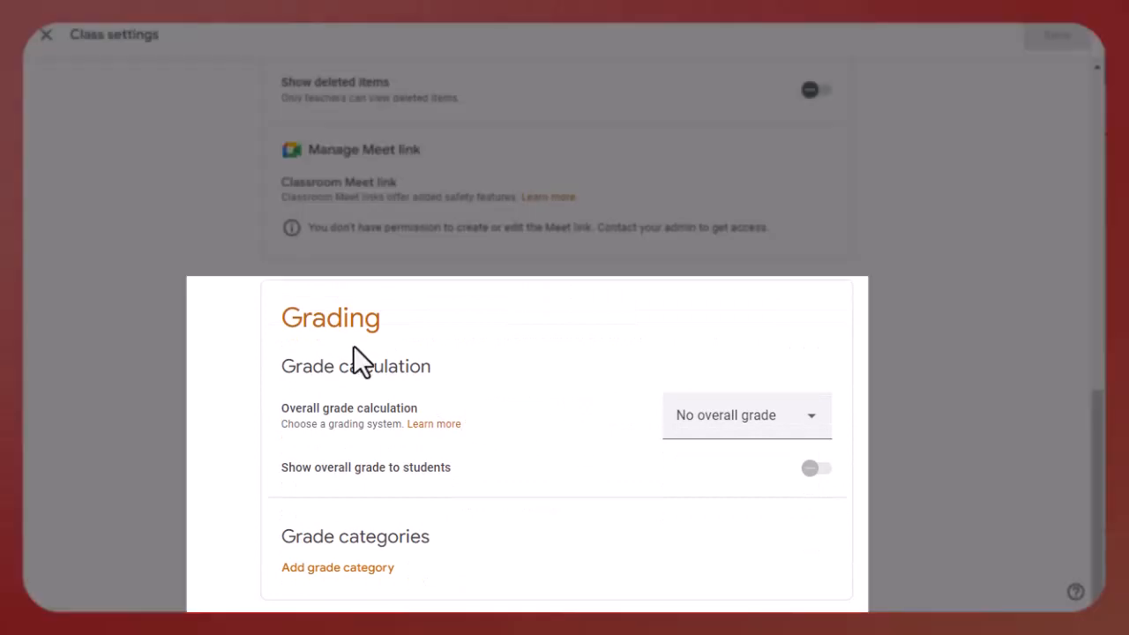
{"action": "left_click", "coordinate": [809, 424]}
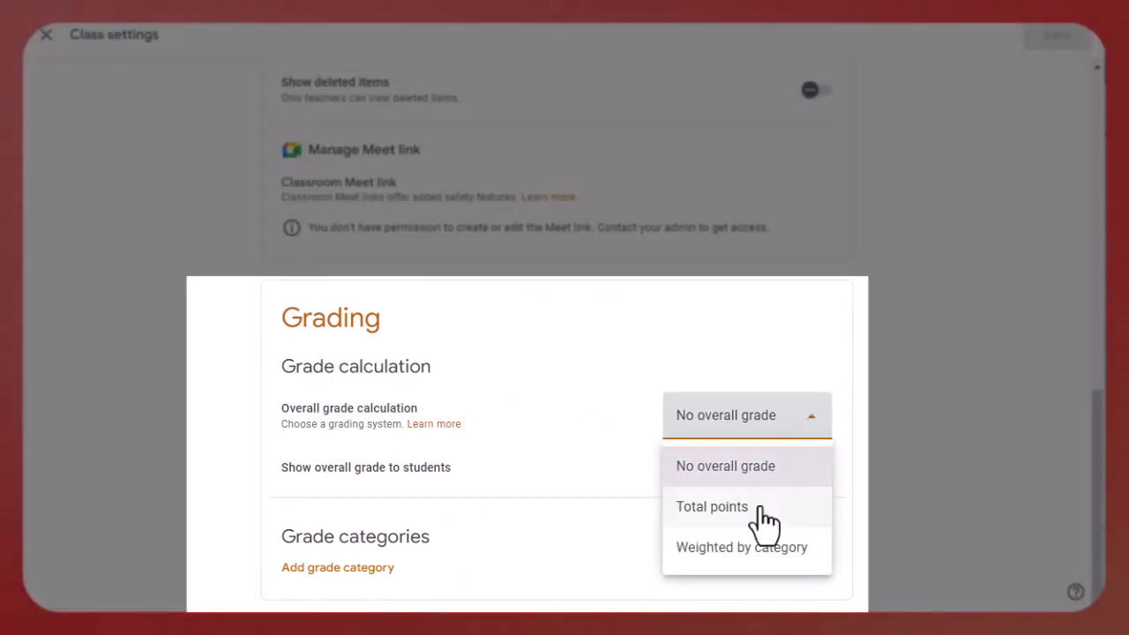
{"action": "left_click", "coordinate": [722, 515]}
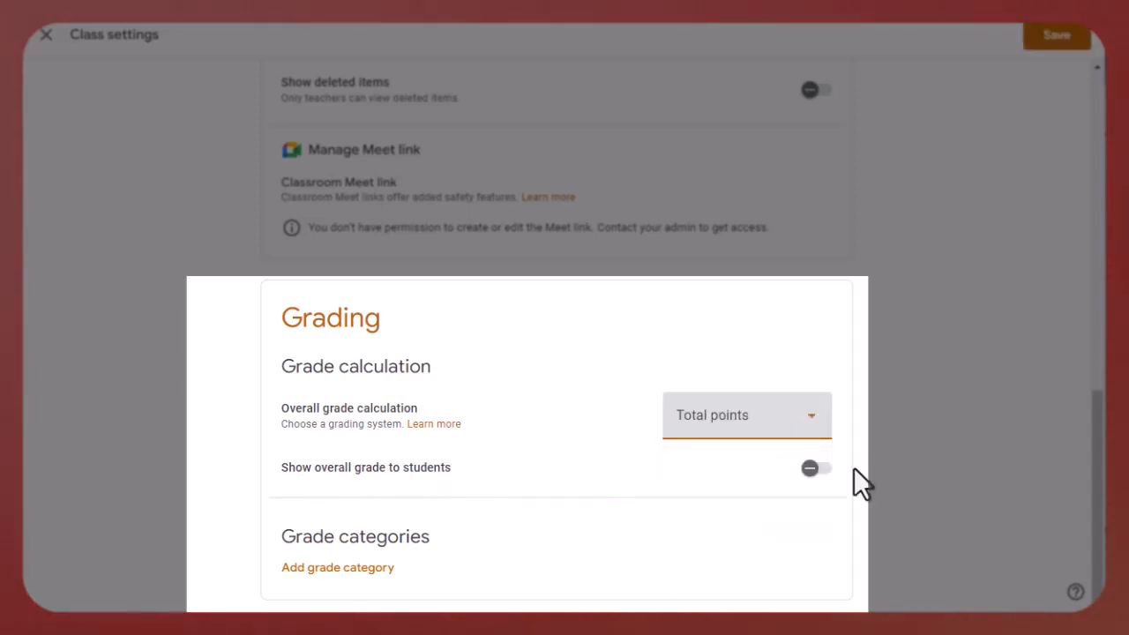
{"action": "left_click", "coordinate": [810, 468]}
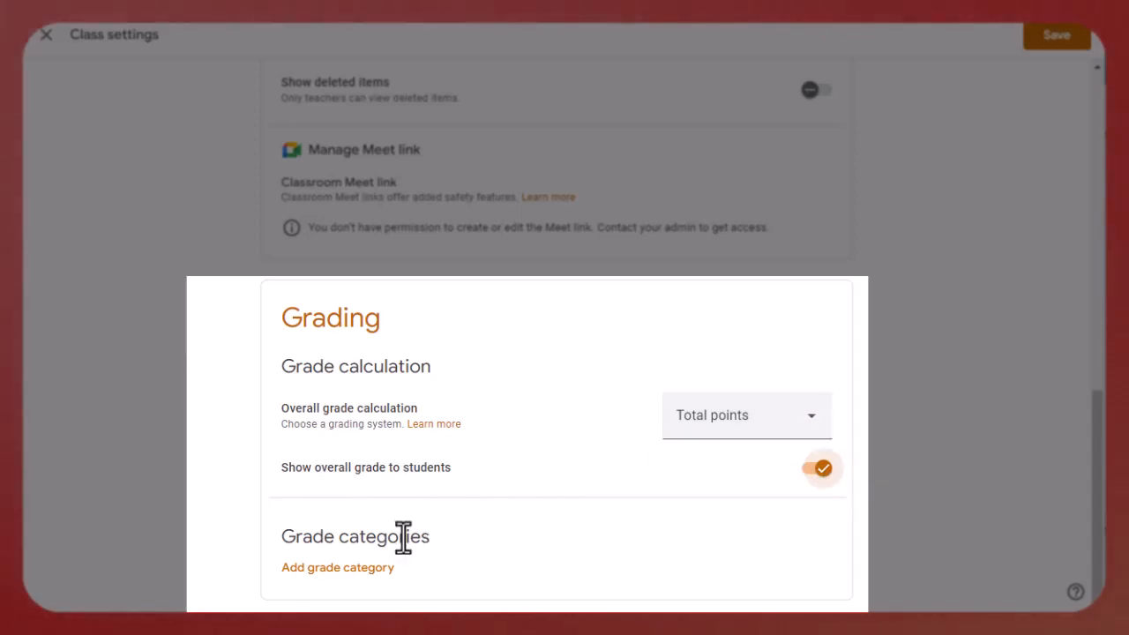
Add a grade category named Weekly Assignment with 10 default points
{"action": "left_click", "coordinate": [366, 571]}
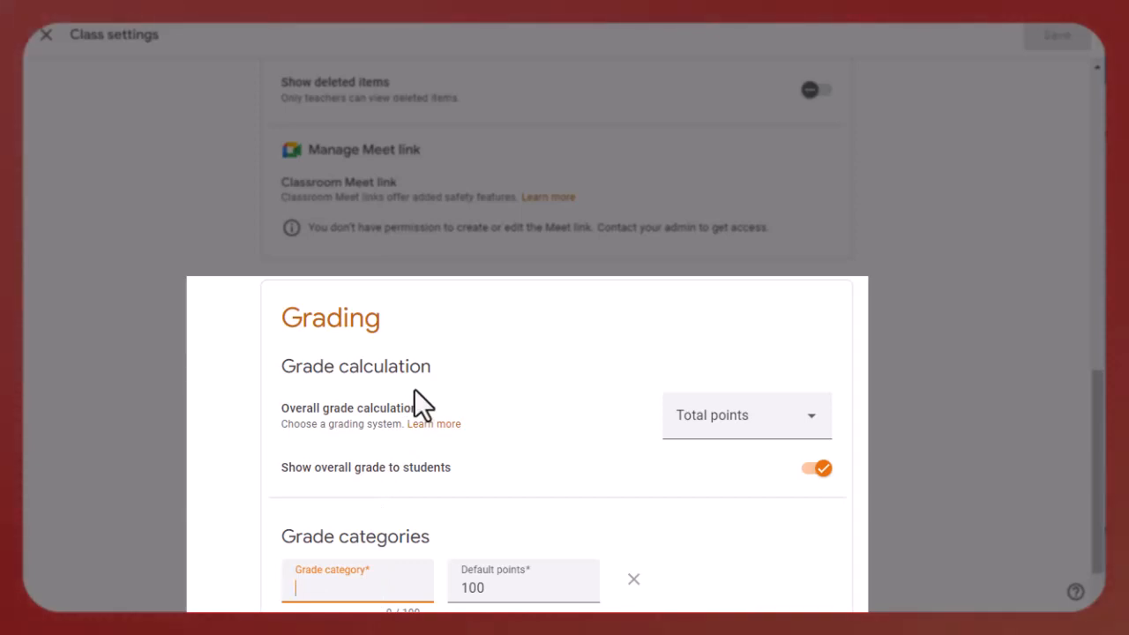
{"action": "scroll", "coordinate": [414, 393], "scroll_direction": "down", "scroll_amount": 1}
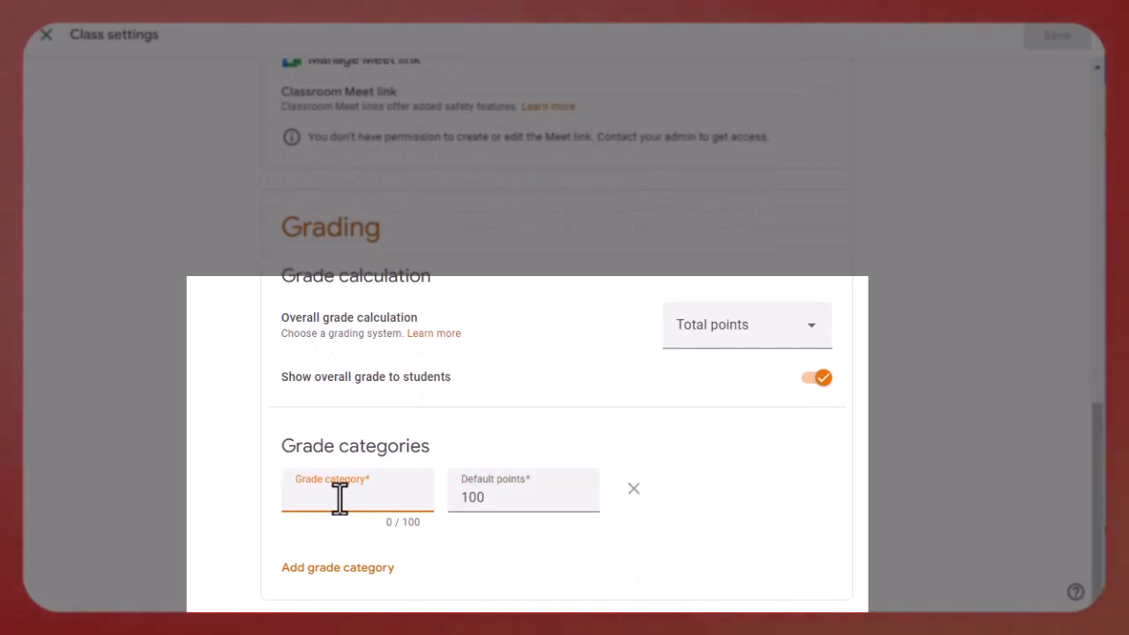
{"action": "type", "text": "Weekly Assignment"}
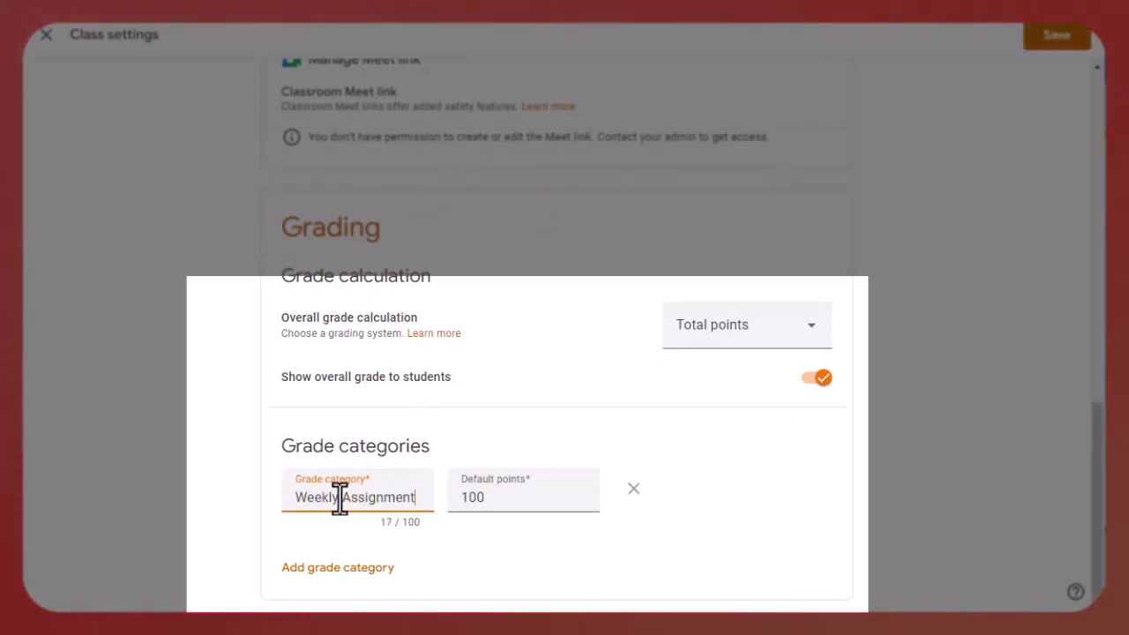
{"action": "key", "text": "Tab"}
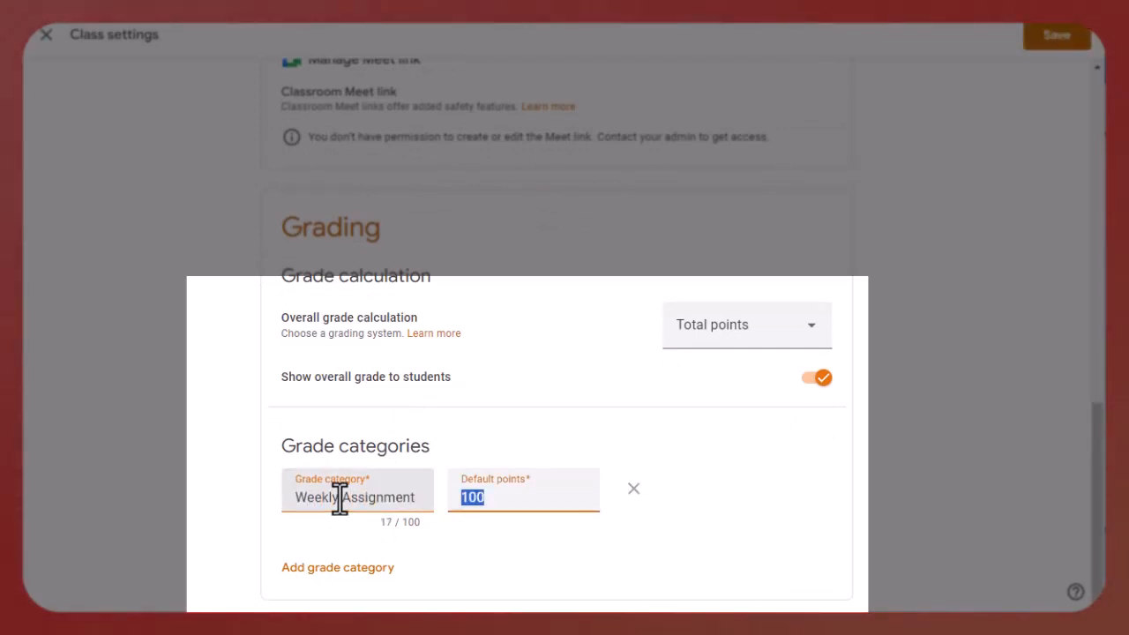
Add a second grade category named Weekly Reading Response with 5 default points and save the class settings
{"action": "left_click", "coordinate": [319, 569]}
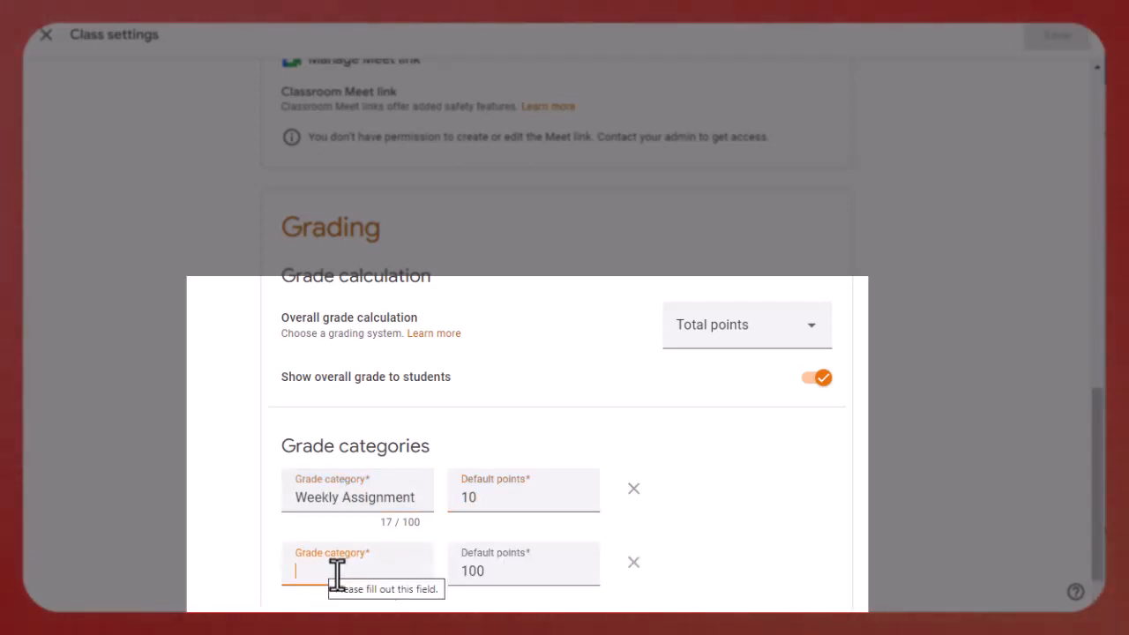
{"action": "type", "text": "Weekly Reading"}
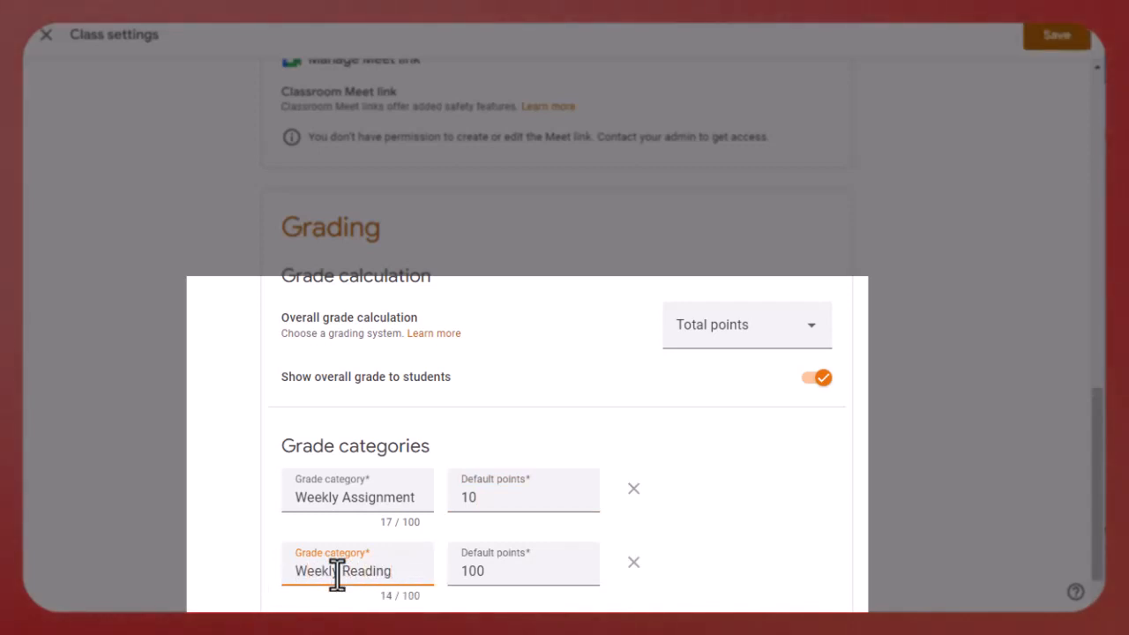
{"action": "type", "text": " Response"}
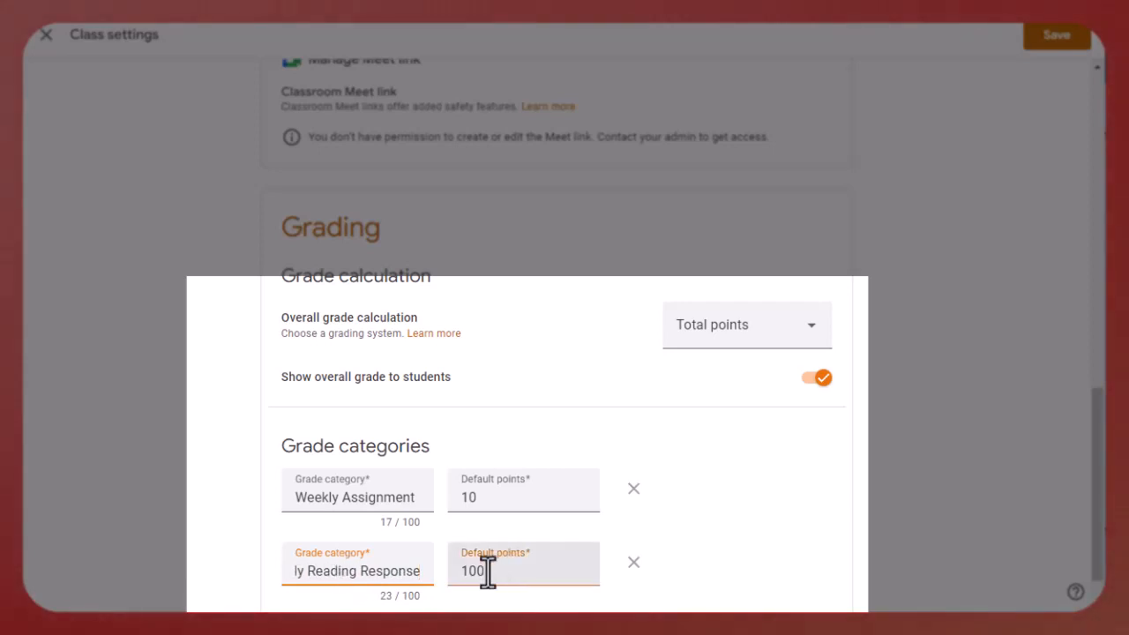
{"action": "left_click_drag", "start_coordinate": [489, 573], "coordinate": [405, 576]}
{"action": "type", "text": "5"}
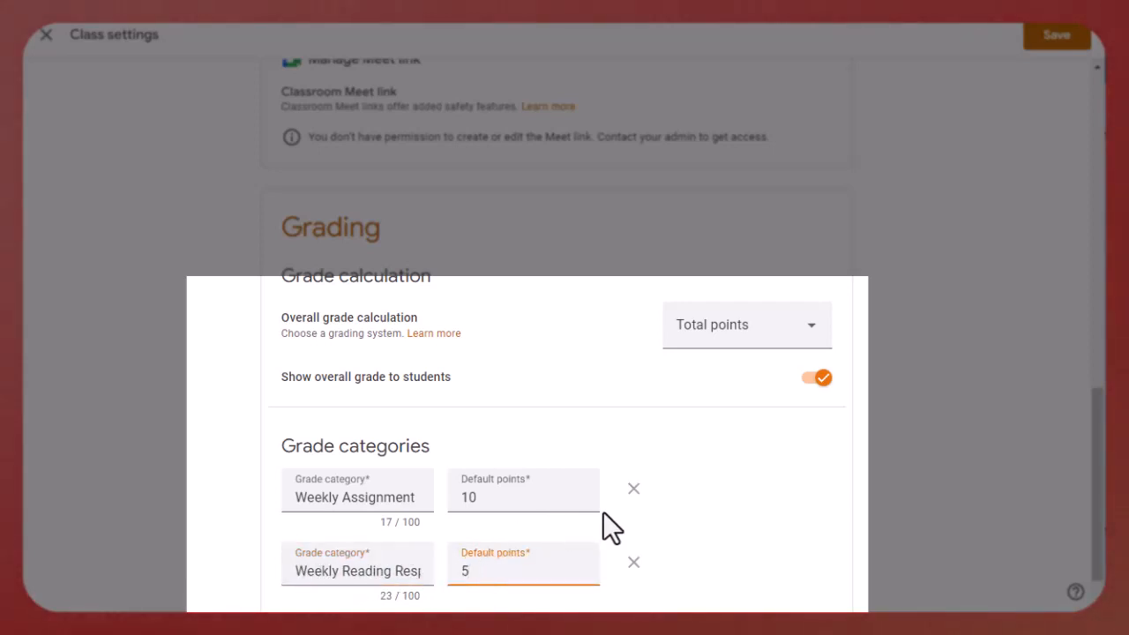
{"action": "scroll", "coordinate": [603, 512], "scroll_direction": "down", "scroll_amount": 1}
{"action": "scroll", "coordinate": [367, 552], "scroll_direction": "up", "scroll_amount": 4}
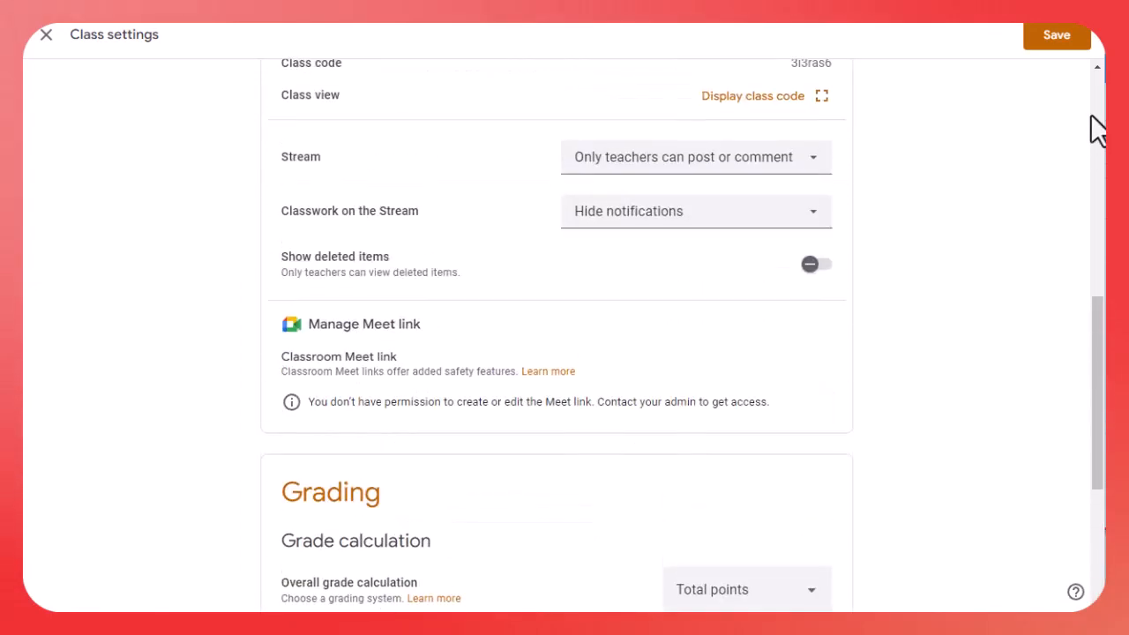
{"action": "left_click", "coordinate": [1054, 39]}
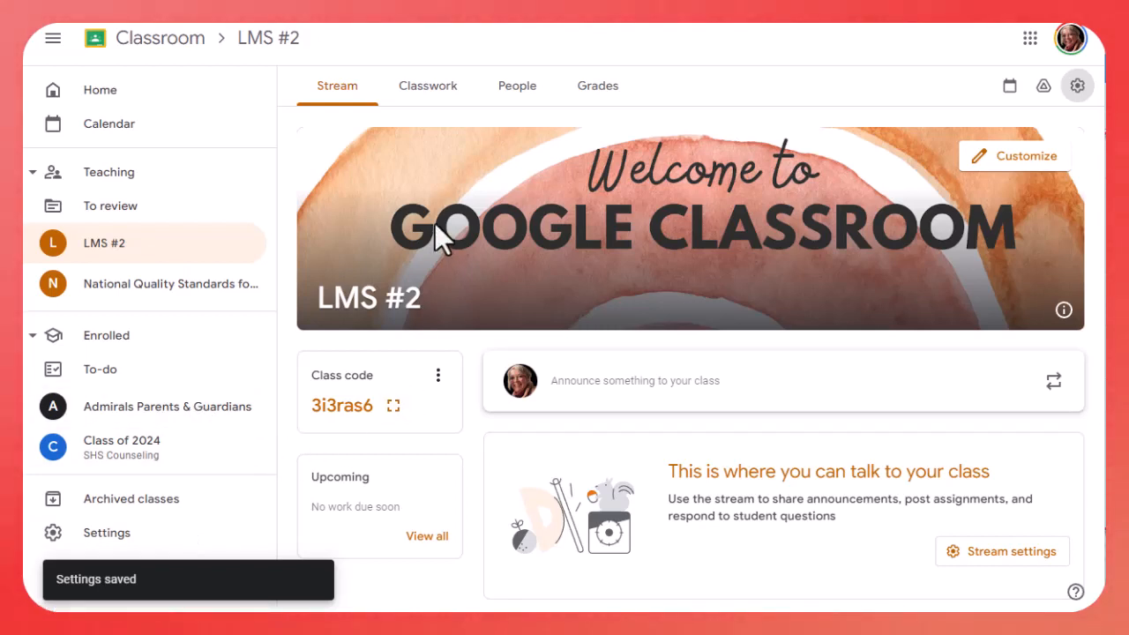
Edit the Week 3 classwork question to use the Weekly Reading Response grade category and save it
{"action": "left_click", "coordinate": [420, 92]}
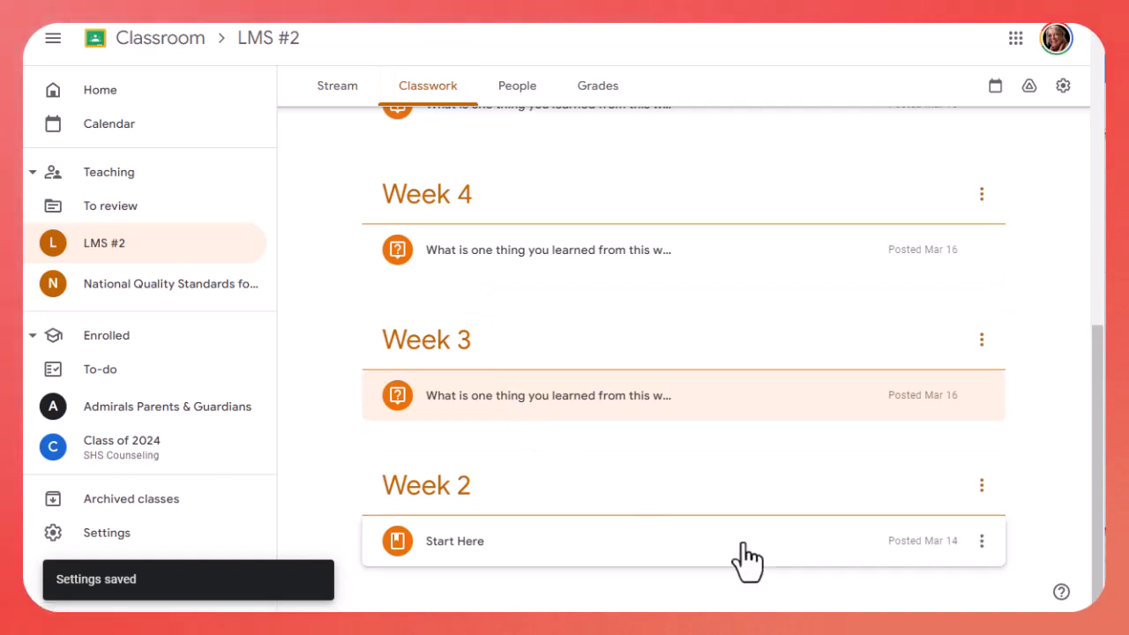
{"action": "left_click", "coordinate": [545, 408]}
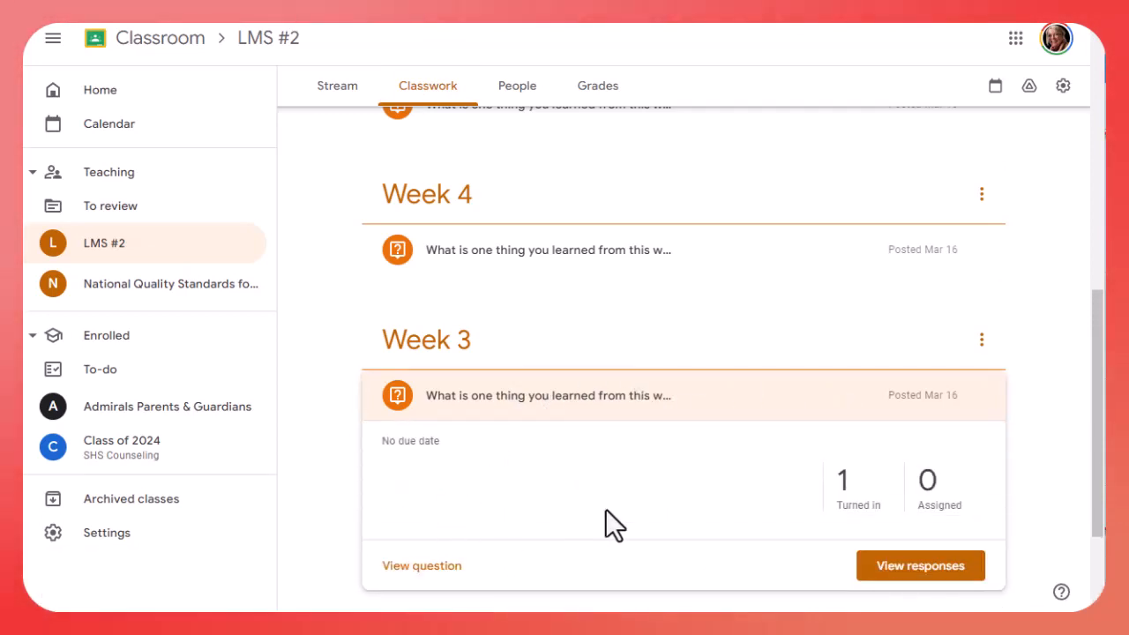
{"action": "left_click", "coordinate": [562, 406]}
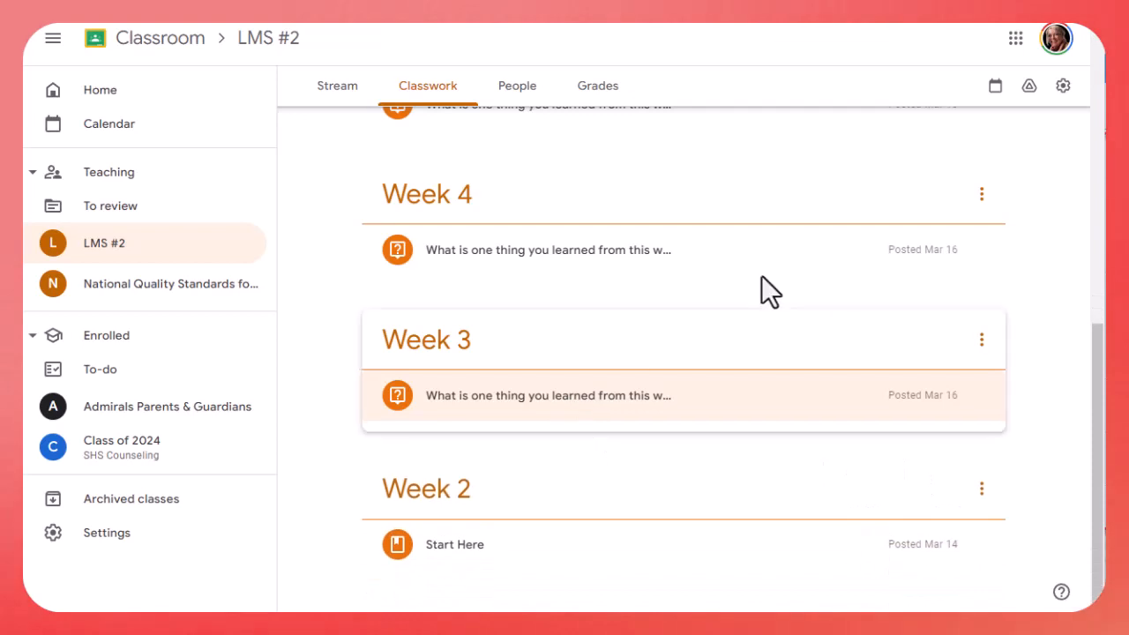
{"action": "left_click", "coordinate": [802, 410]}
{"action": "left_click", "coordinate": [981, 397]}
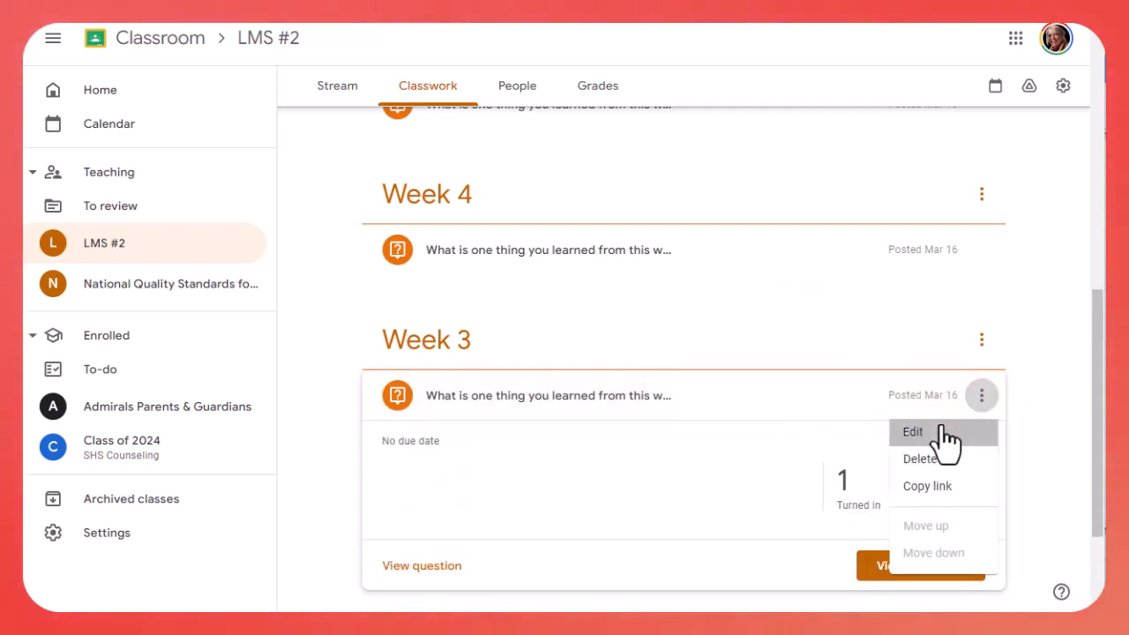
{"action": "left_click", "coordinate": [942, 431]}
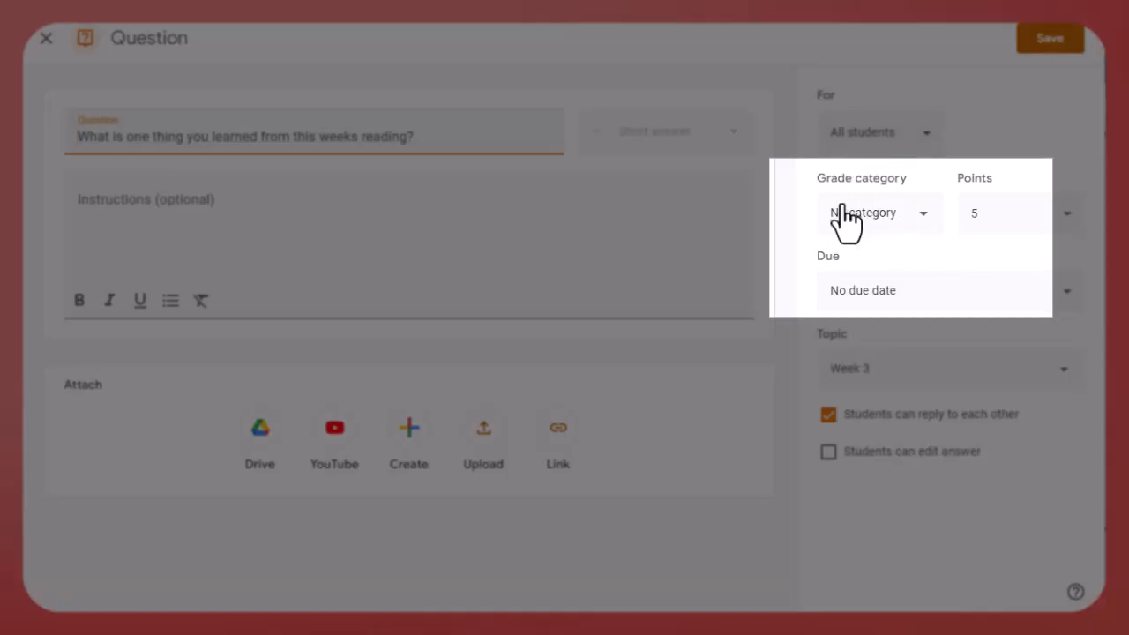
{"action": "left_click", "coordinate": [889, 221]}
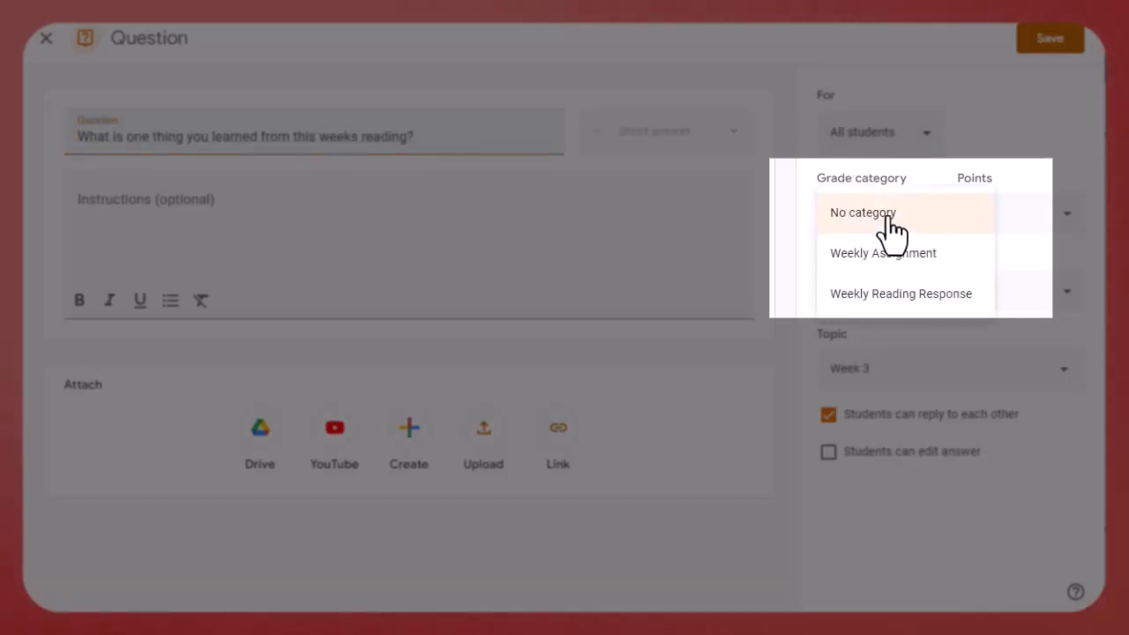
{"action": "left_click", "coordinate": [878, 298]}
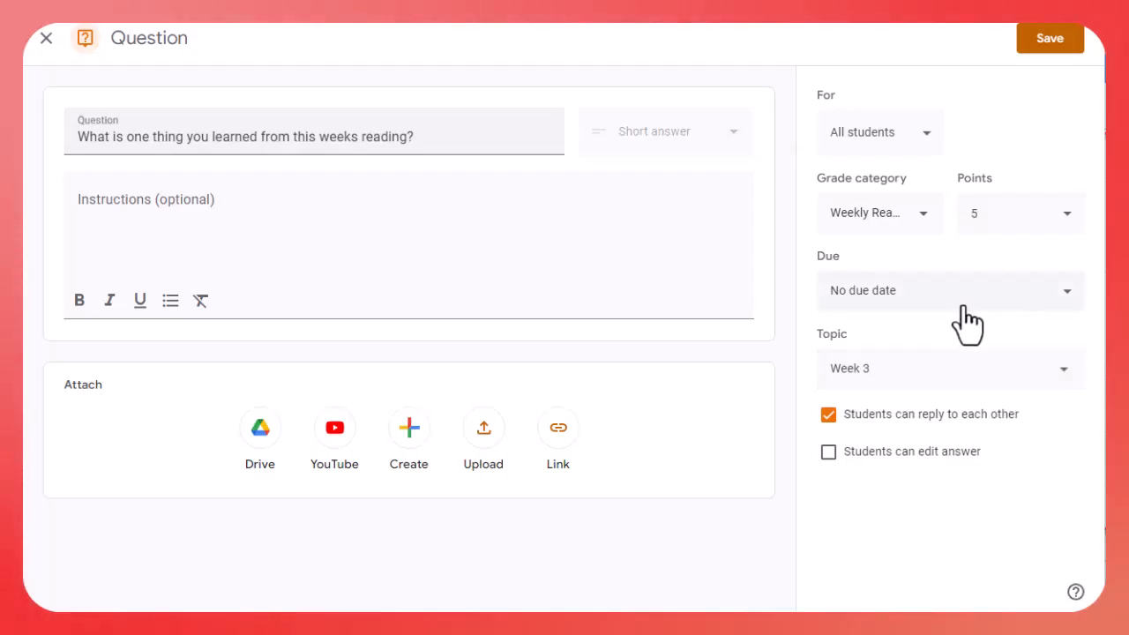
{"action": "left_click", "coordinate": [1042, 58]}
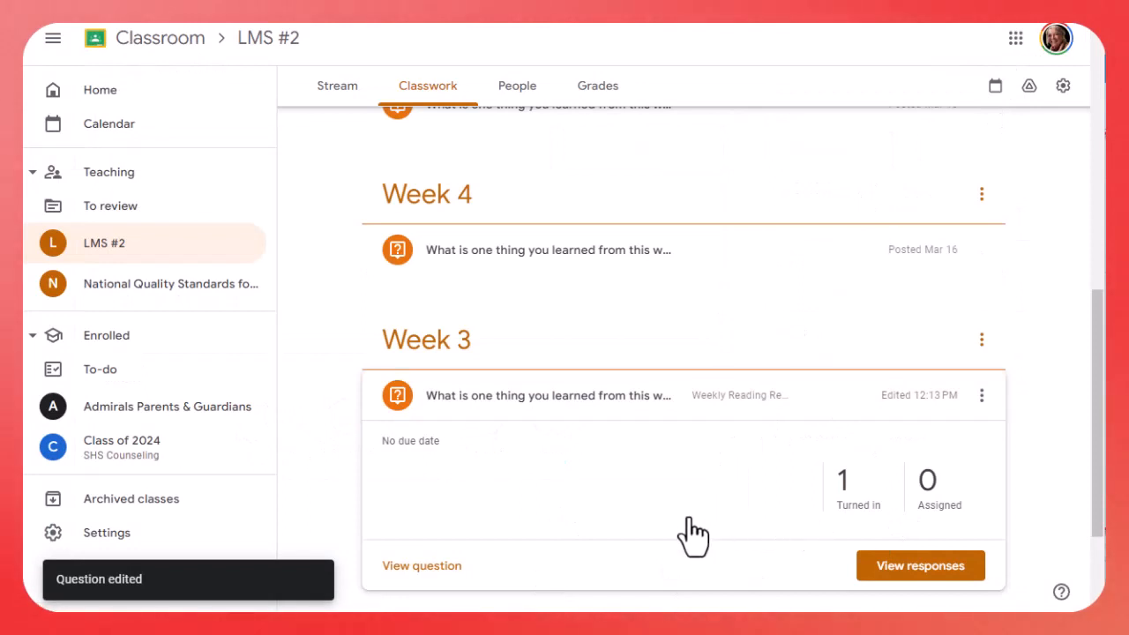
Grade the student's response to the Week 3 question 5 out of 5 and return it without a comment
{"action": "scroll", "coordinate": [688, 529], "scroll_direction": "down", "scroll_amount": 1}
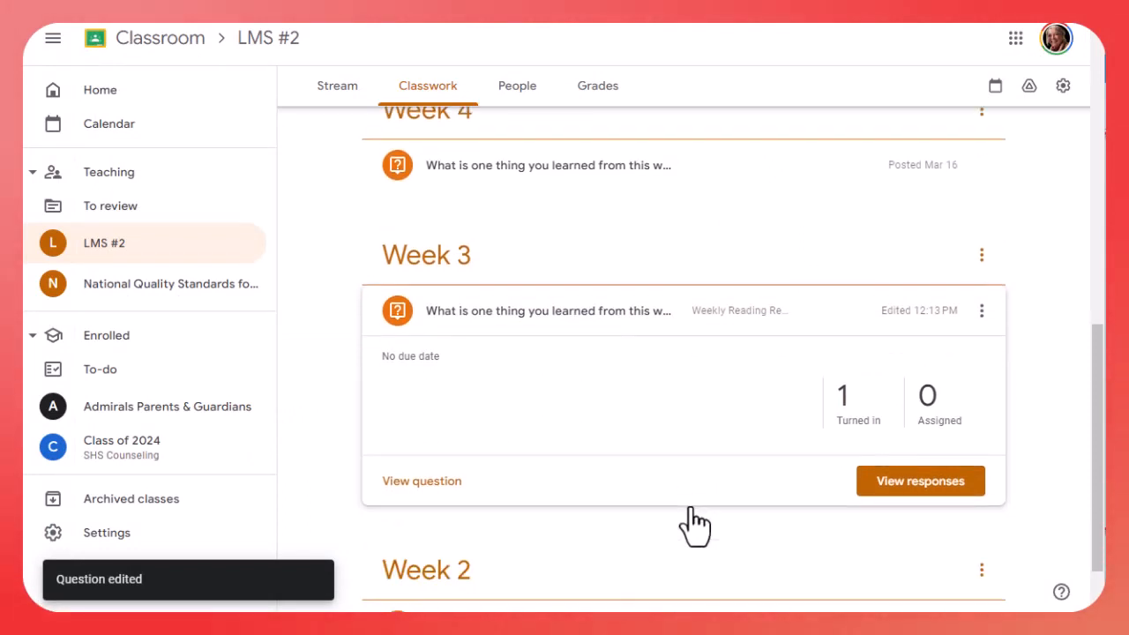
{"action": "left_click", "coordinate": [928, 492]}
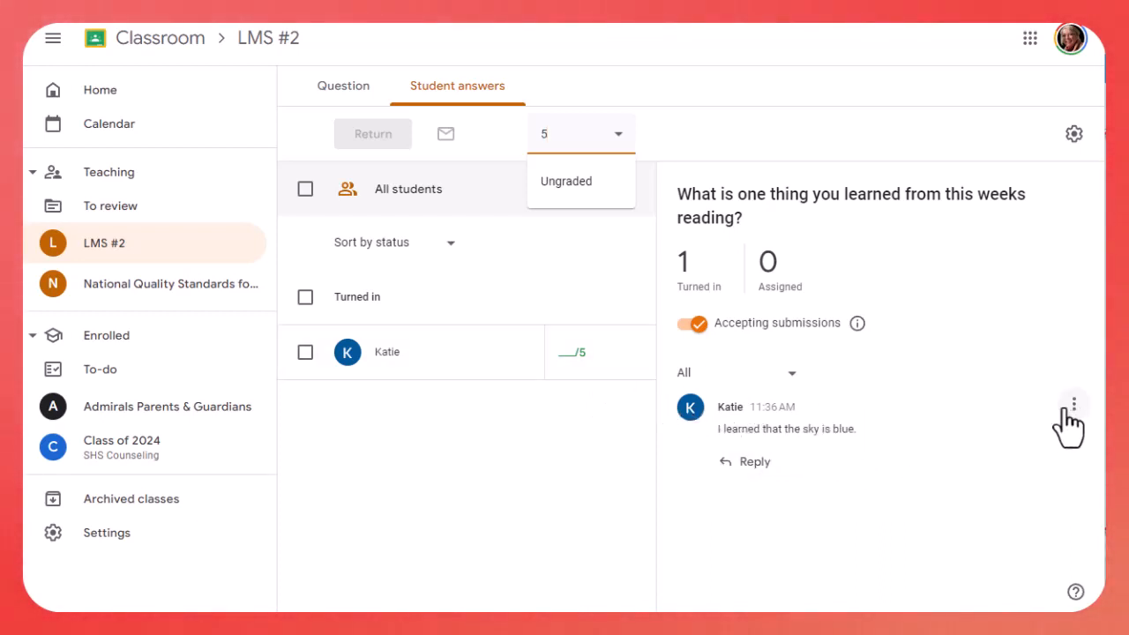
{"action": "left_click", "coordinate": [565, 349]}
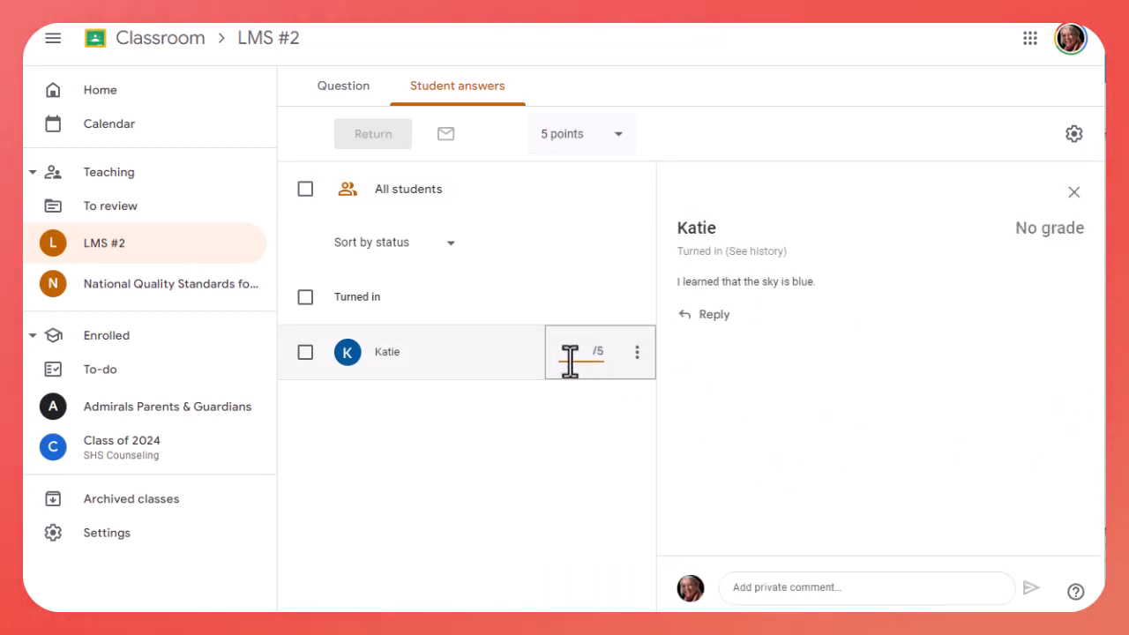
{"action": "type", "text": "5"}
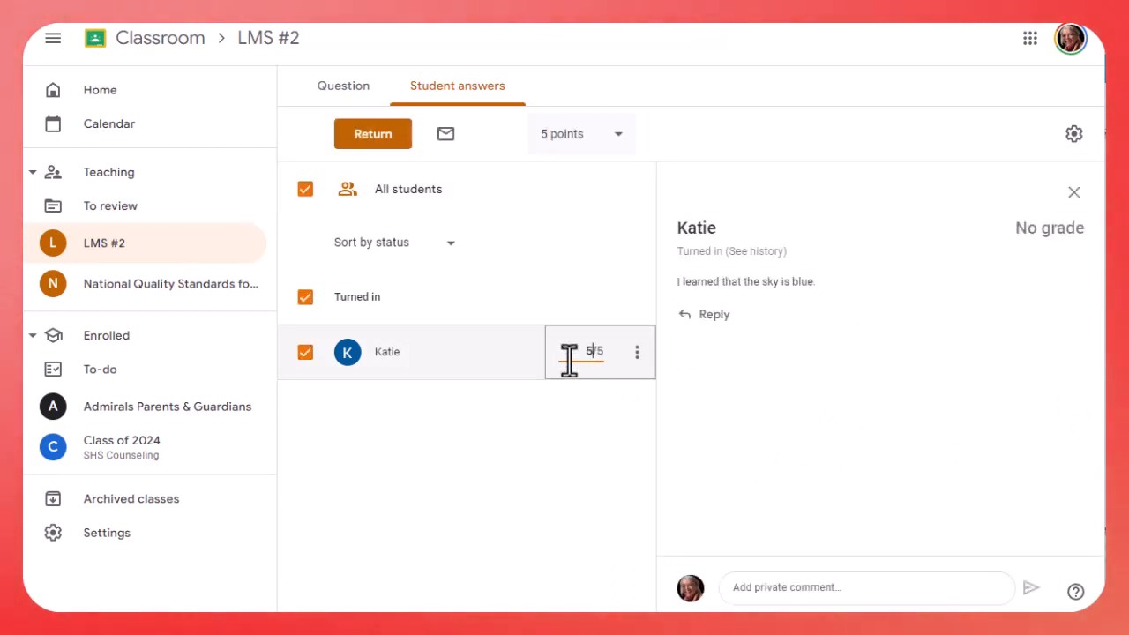
{"action": "left_click", "coordinate": [373, 148]}
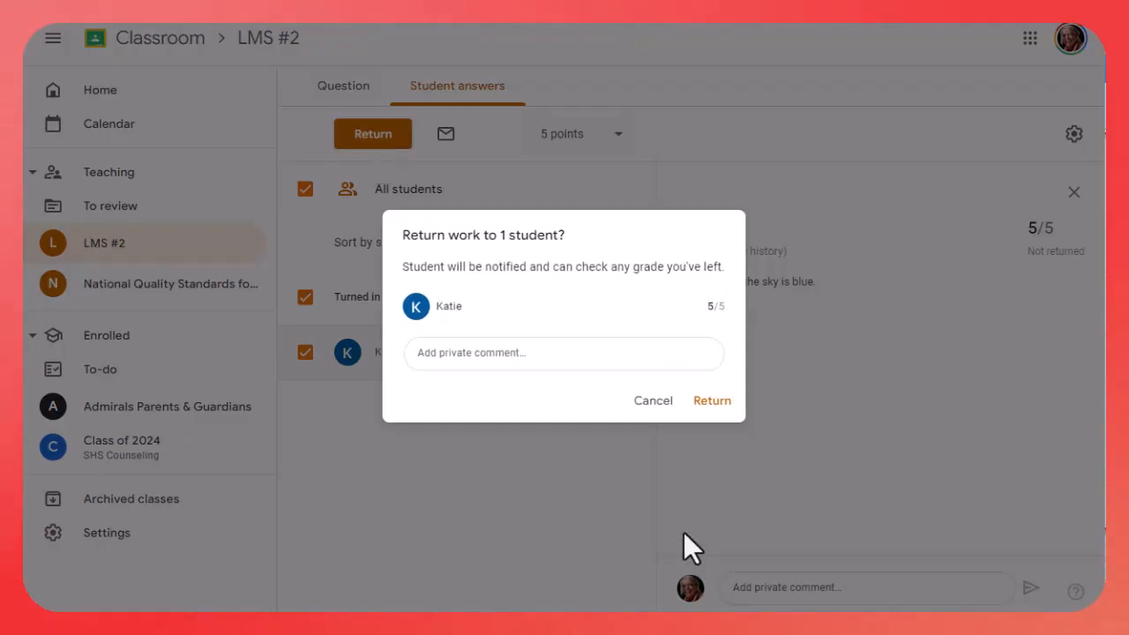
{"action": "left_click", "coordinate": [714, 404]}
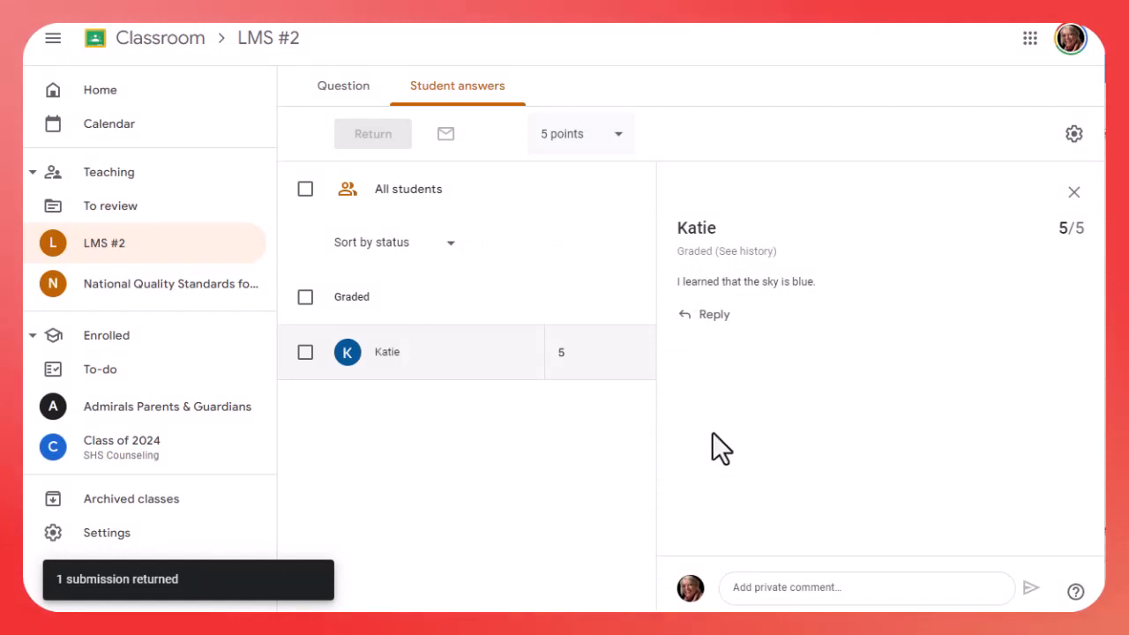
In the class gradebook, change the student's score for the Weekly Reading Response question to 4 out of 5
{"action": "left_click", "coordinate": [333, 92]}
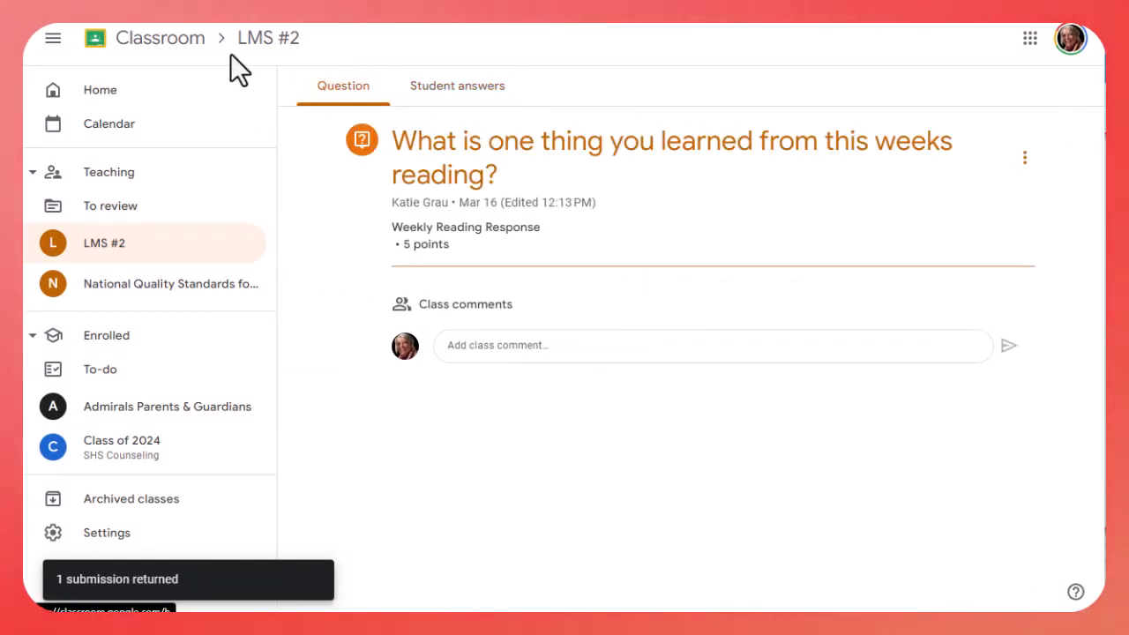
{"action": "left_click", "coordinate": [269, 40]}
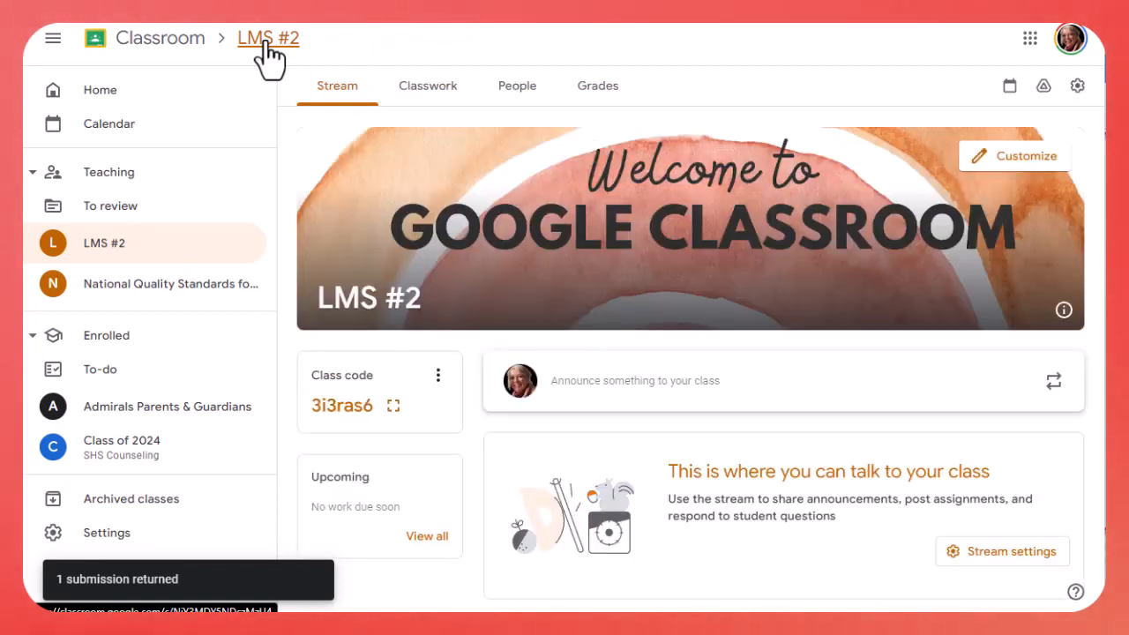
{"action": "left_click", "coordinate": [607, 97]}
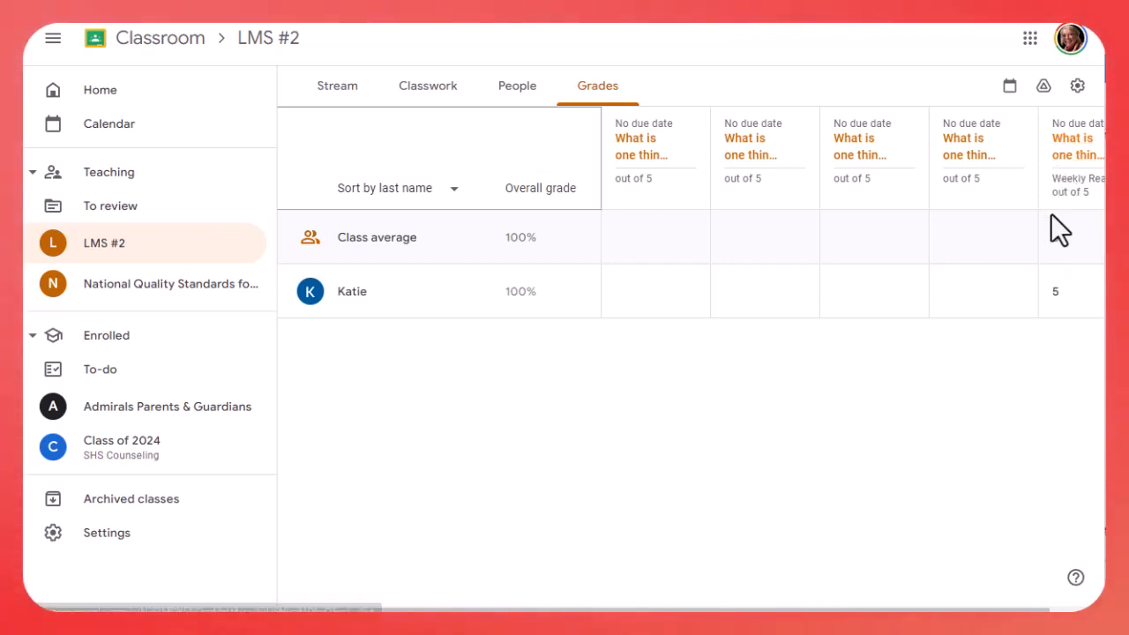
{"action": "left_click", "coordinate": [1070, 295]}
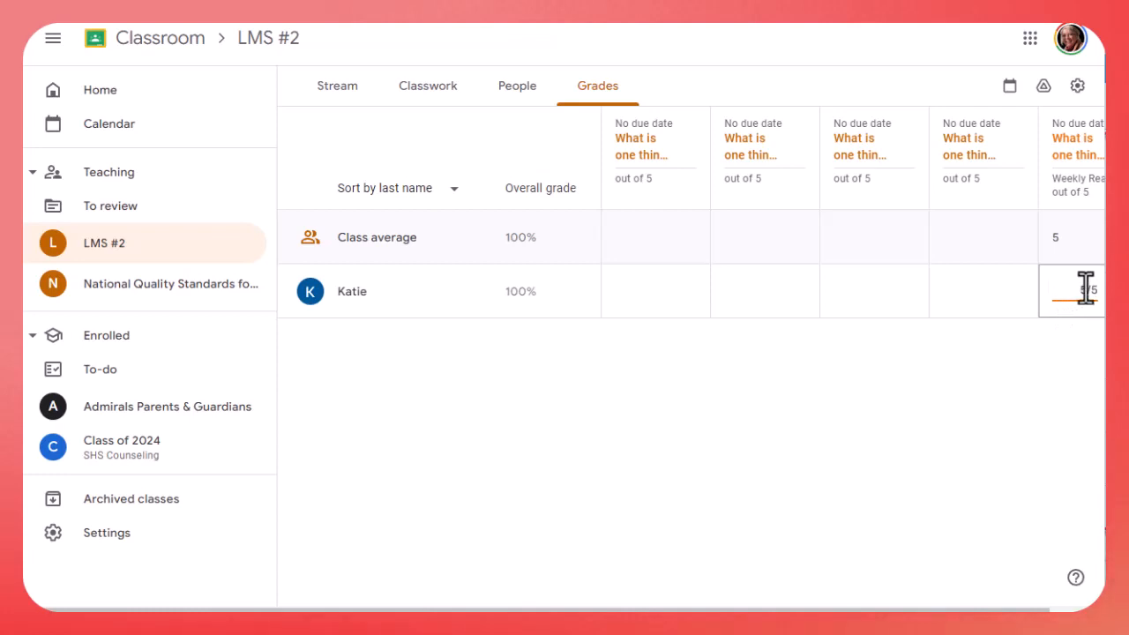
{"action": "left_click_drag", "start_coordinate": [1086, 290], "coordinate": [1078, 289]}
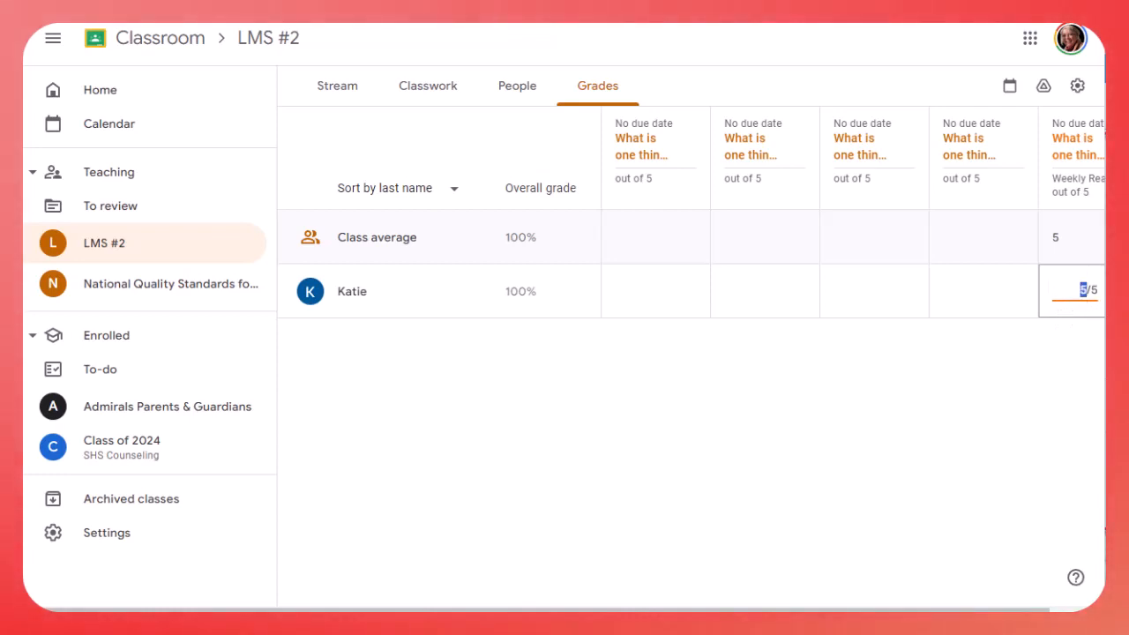
{"action": "type", "text": "4"}
{"action": "left_click", "coordinate": [1076, 328]}
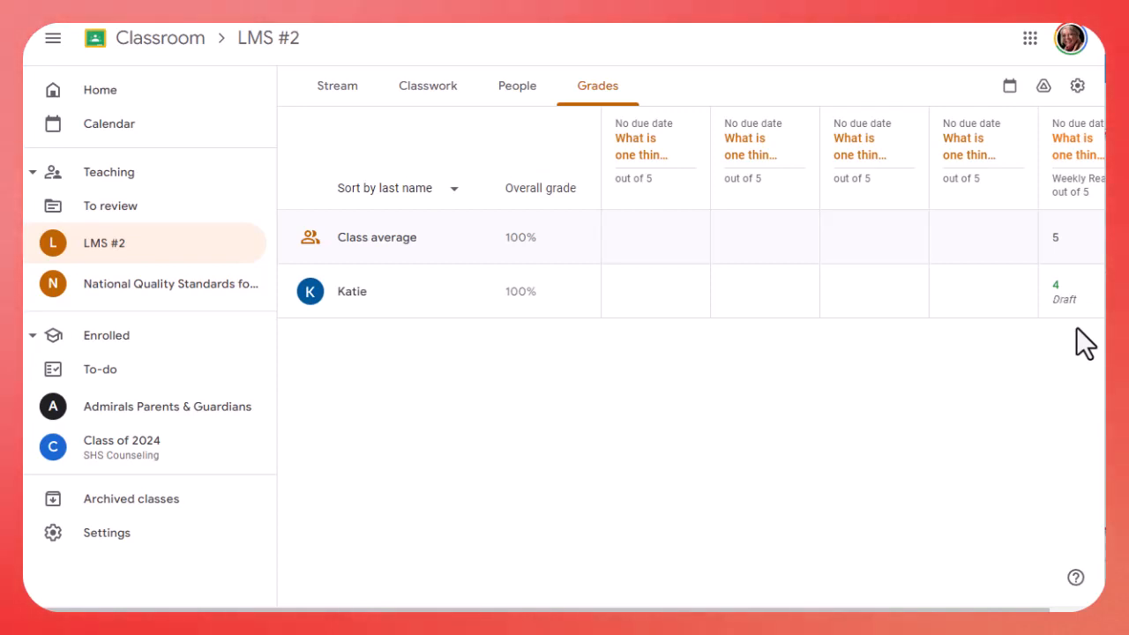
Return the student's updated Weekly Reading Response grade from the gradebook without a private comment
{"action": "left_click", "coordinate": [1072, 290]}
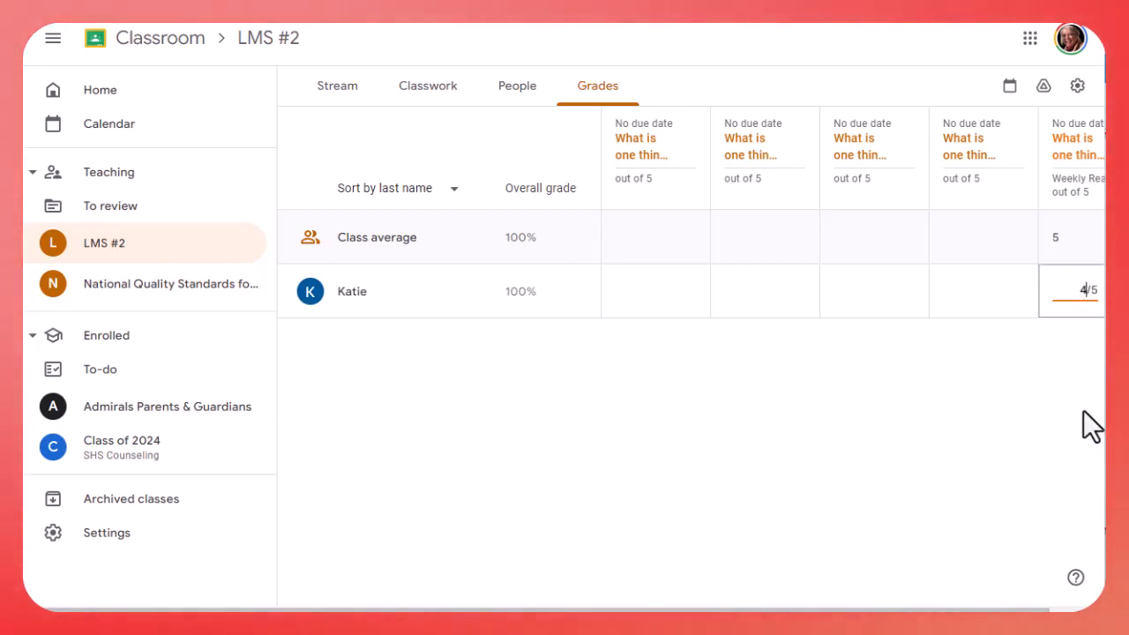
{"action": "left_click_drag", "start_coordinate": [918, 610], "coordinate": [966, 610]}
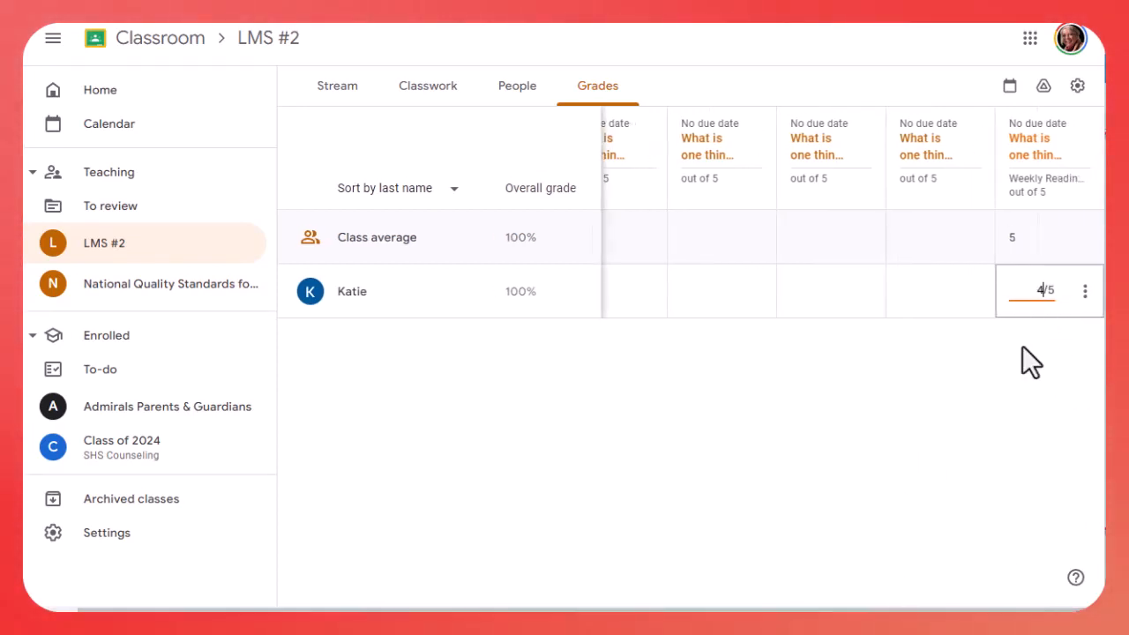
{"action": "left_click", "coordinate": [1084, 291]}
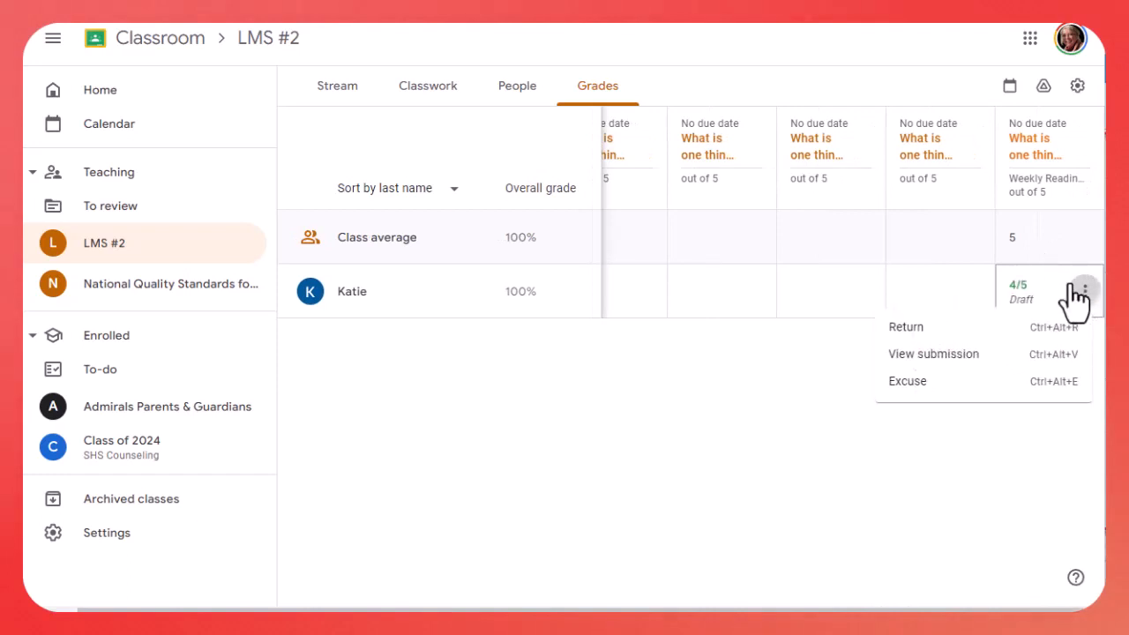
{"action": "left_click", "coordinate": [900, 331]}
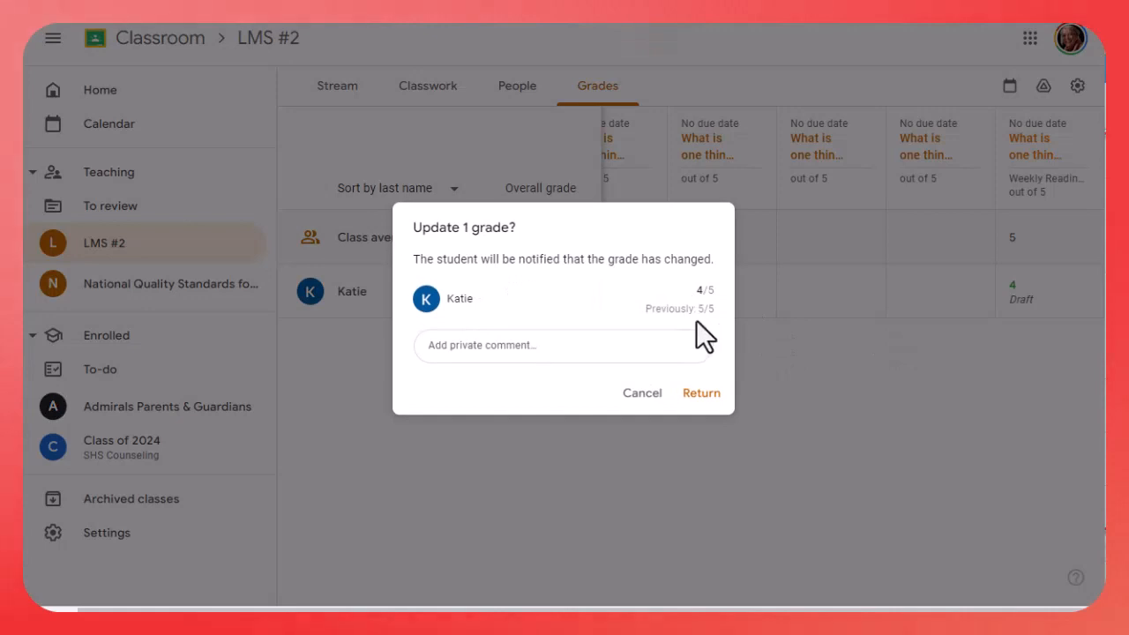
{"action": "left_click", "coordinate": [701, 395]}
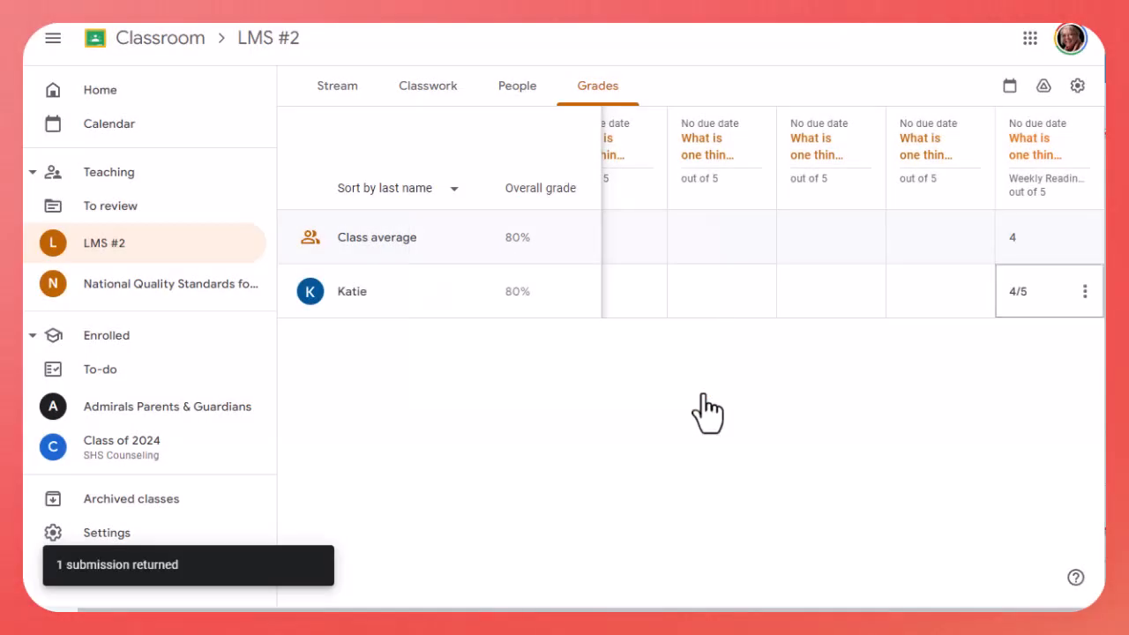
Check the overall grade in the gradebook and view the score options for an ungraded question
{"action": "left_click_drag", "start_coordinate": [744, 610], "coordinate": [575, 583]}
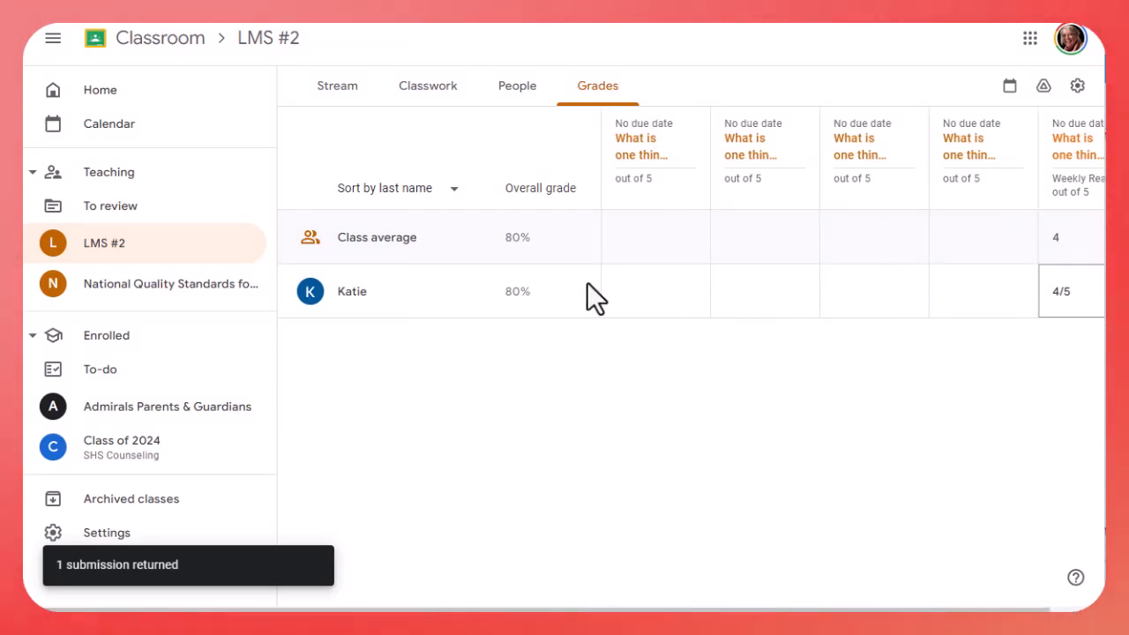
{"action": "left_click", "coordinate": [1019, 291]}
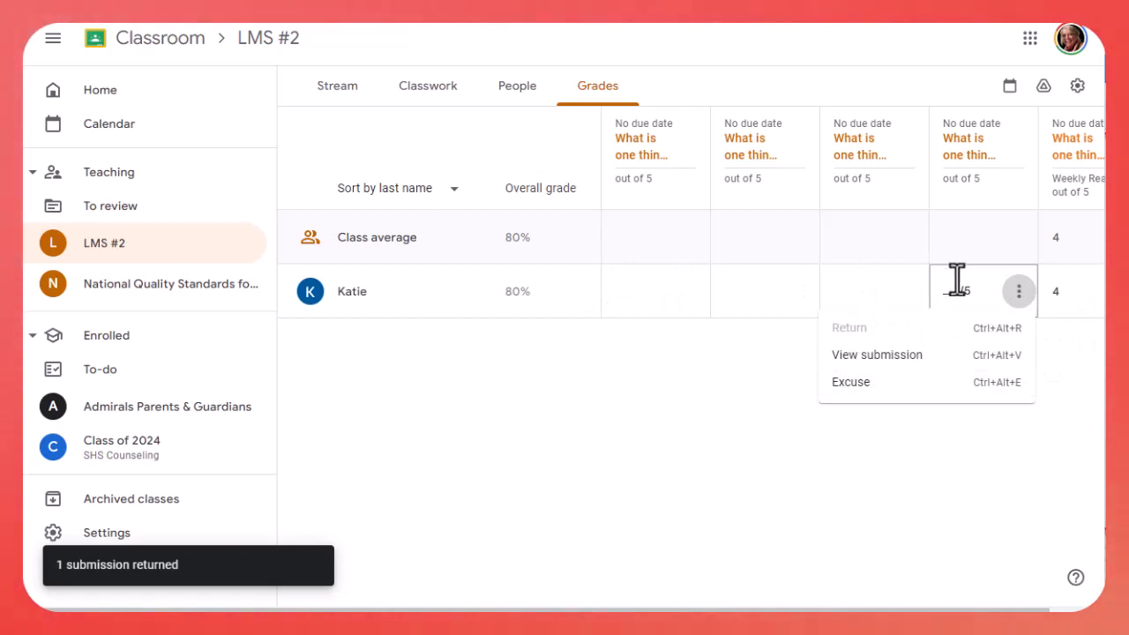
{"action": "left_click", "coordinate": [843, 455]}
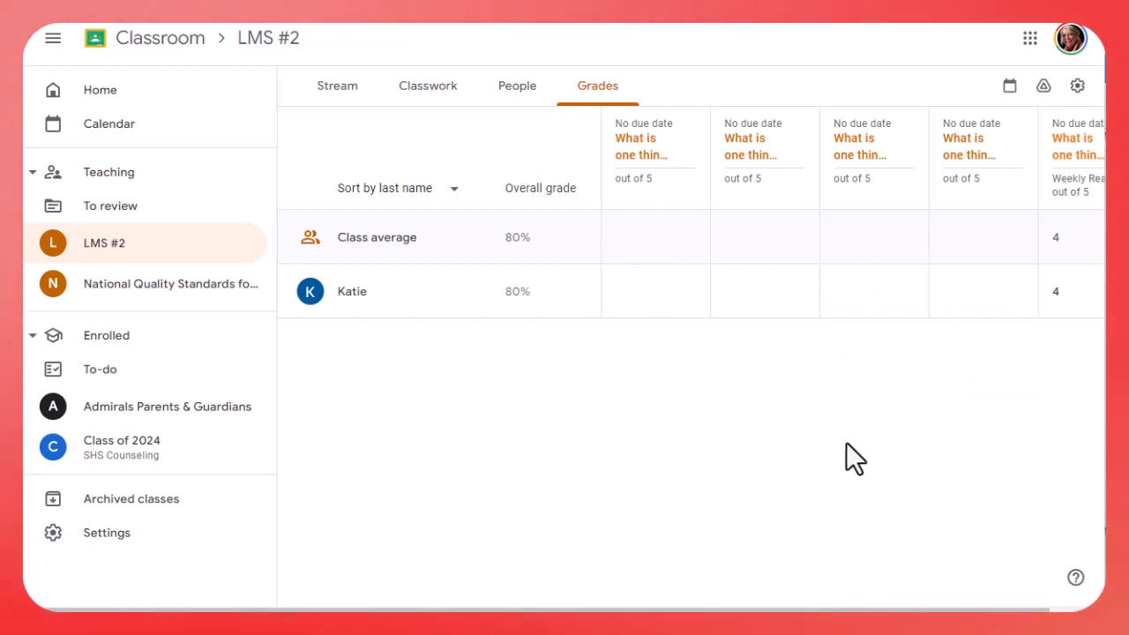
Create a new classwork assignment titled Weekly Assignment
{"action": "left_click", "coordinate": [443, 88]}
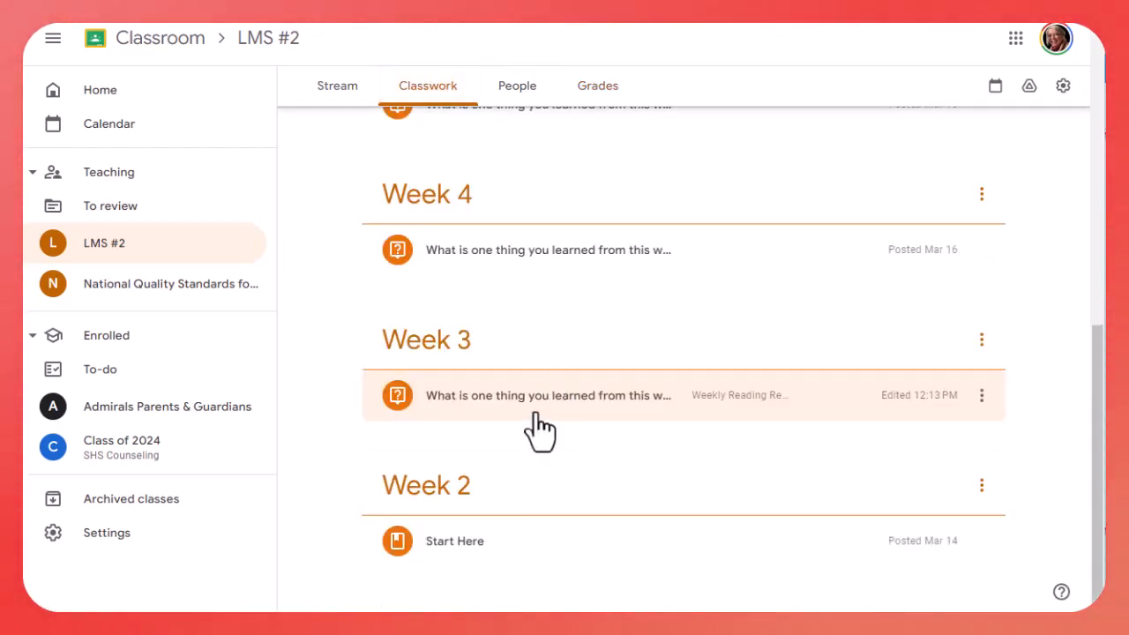
{"action": "scroll", "coordinate": [574, 383], "scroll_direction": "up", "scroll_amount": 6}
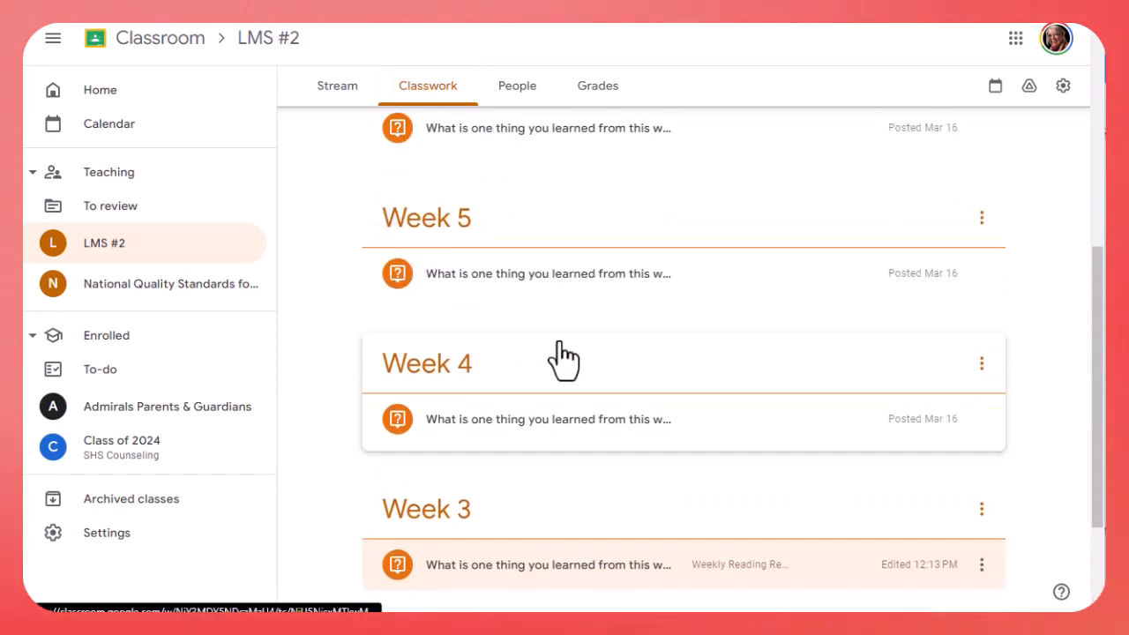
{"action": "left_click", "coordinate": [401, 145]}
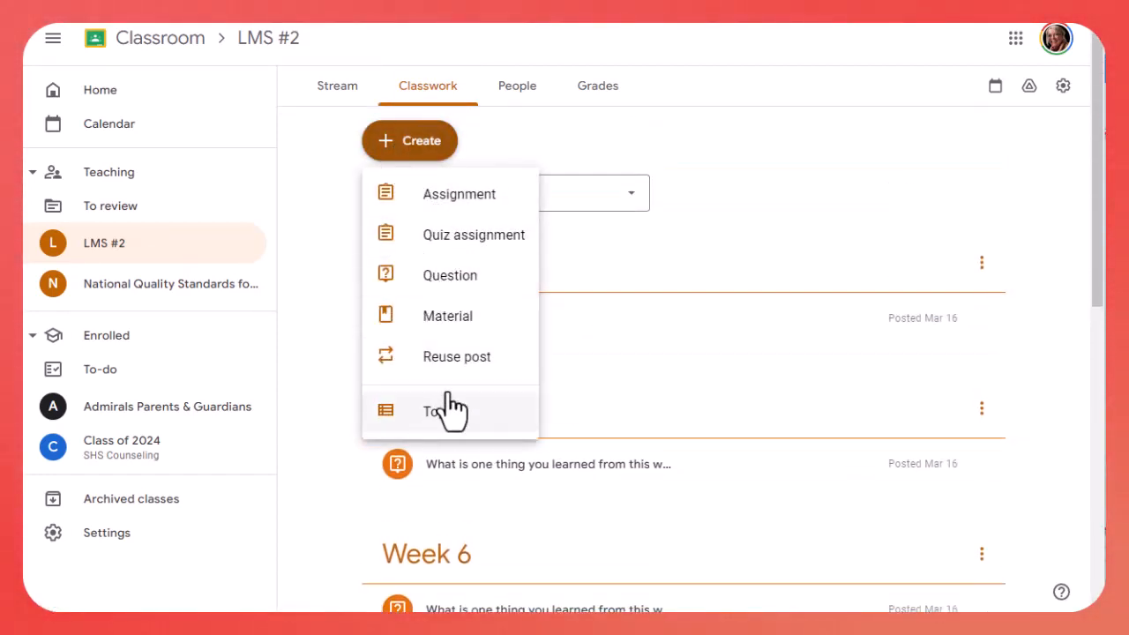
{"action": "left_click", "coordinate": [456, 198]}
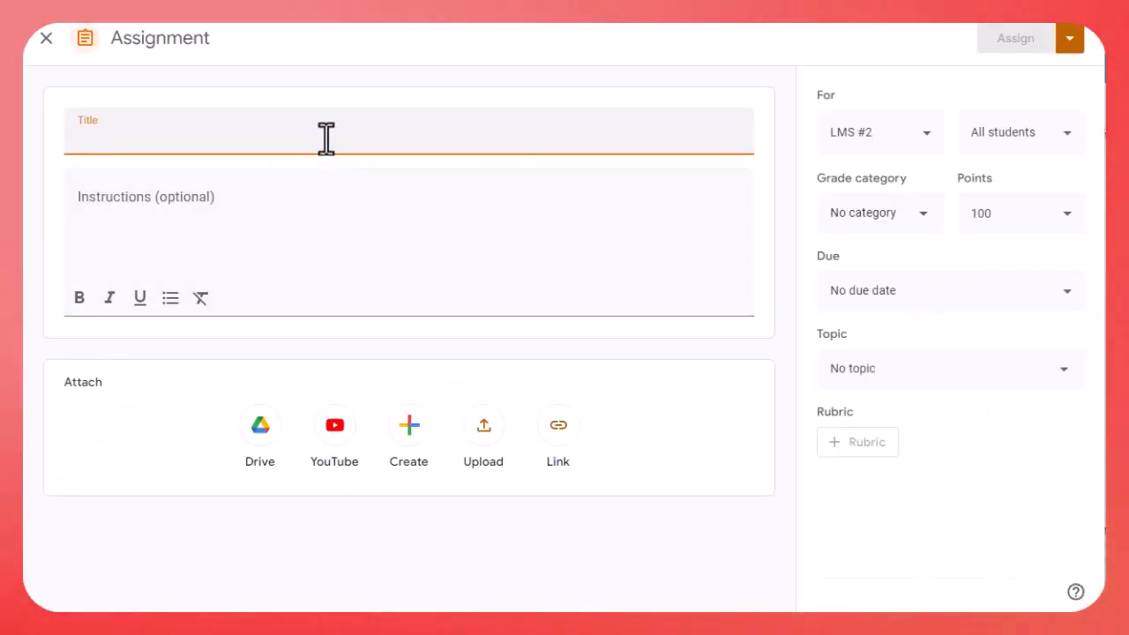
{"action": "type", "text": "Weekly A"}
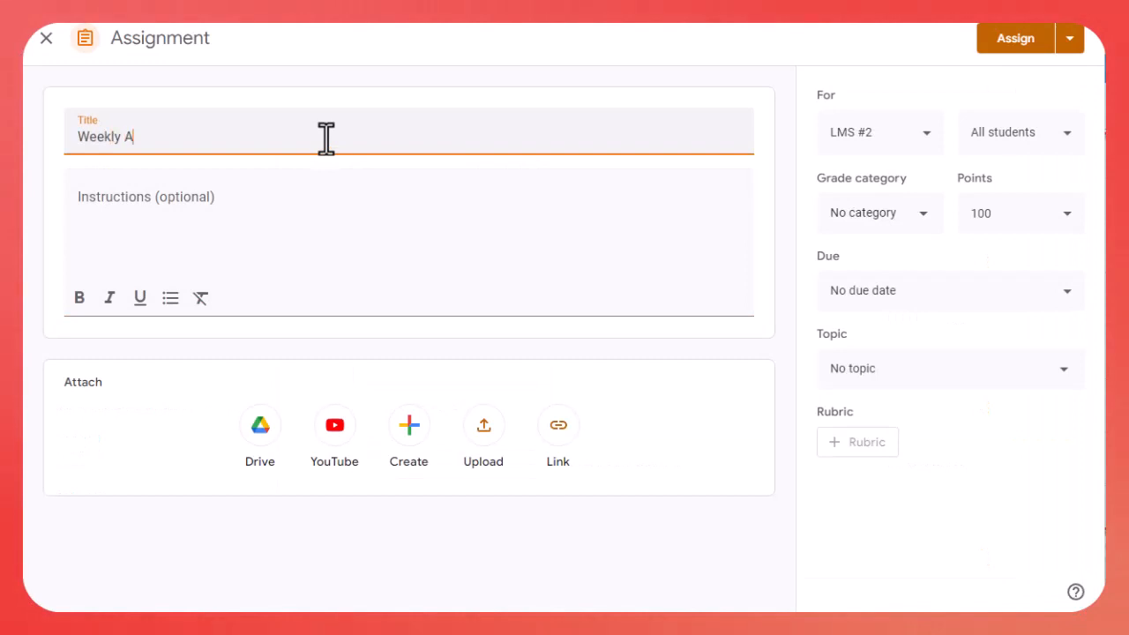
{"action": "type", "text": "ssignment"}
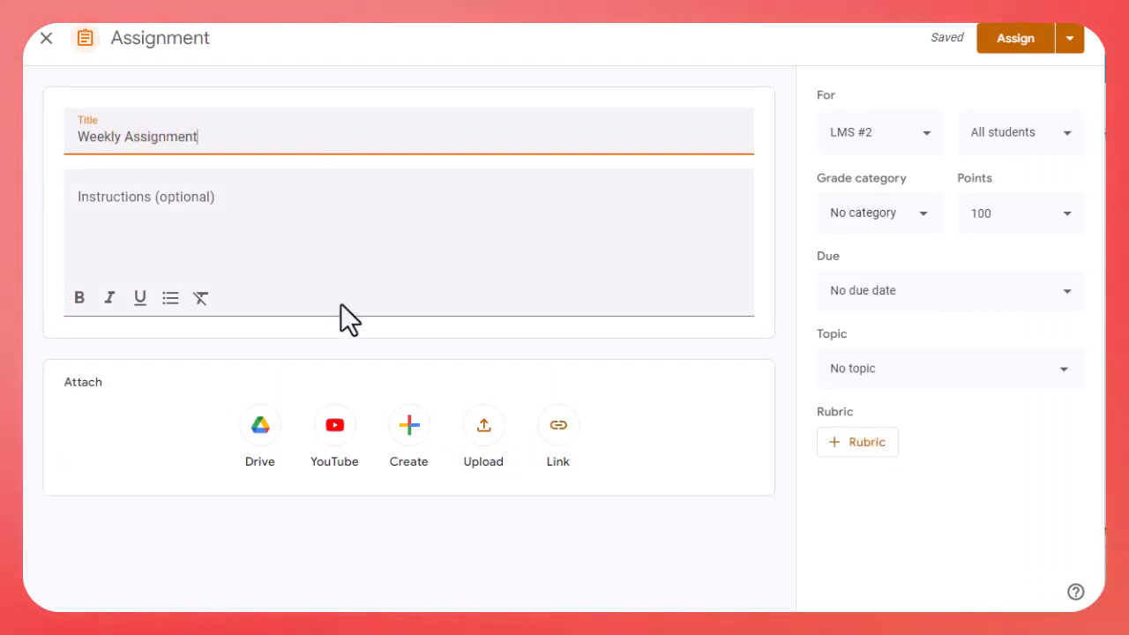
Set the assignment's grade category to Weekly Assignment and its topic to Week 3, and assign it to all students
{"action": "left_click", "coordinate": [916, 214]}
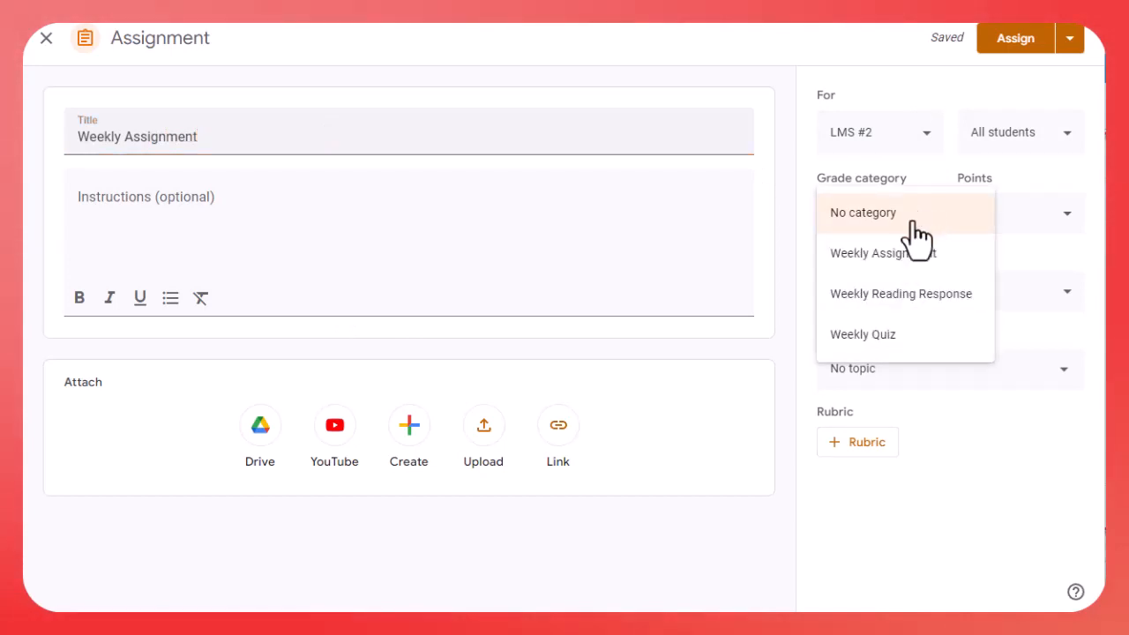
{"action": "left_click", "coordinate": [908, 256]}
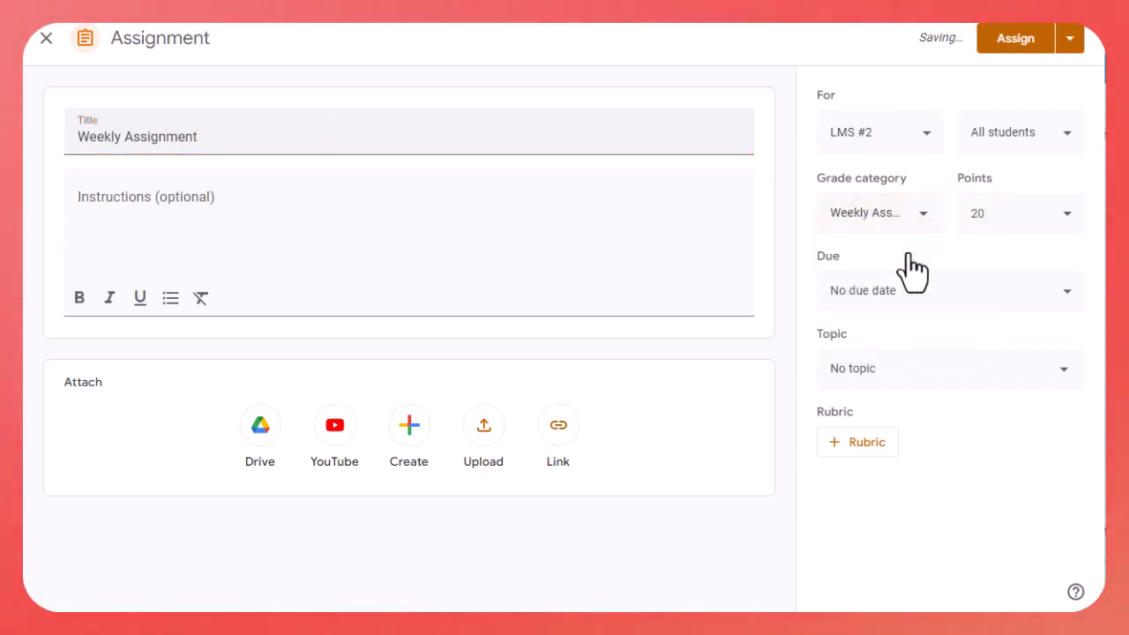
{"action": "left_click", "coordinate": [893, 374]}
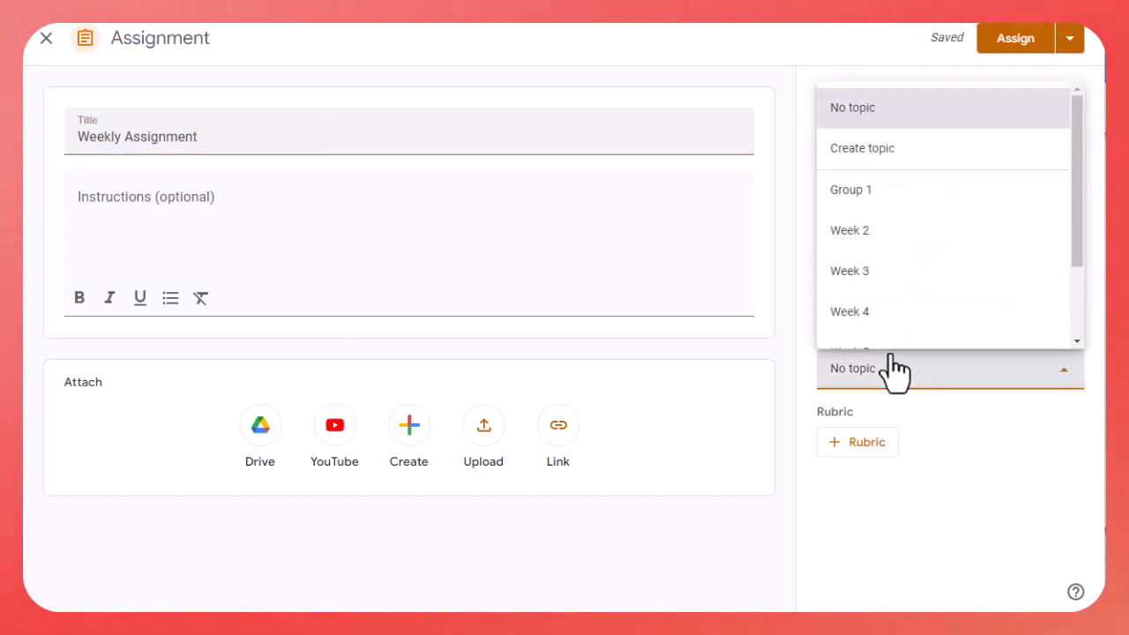
{"action": "left_click", "coordinate": [892, 273]}
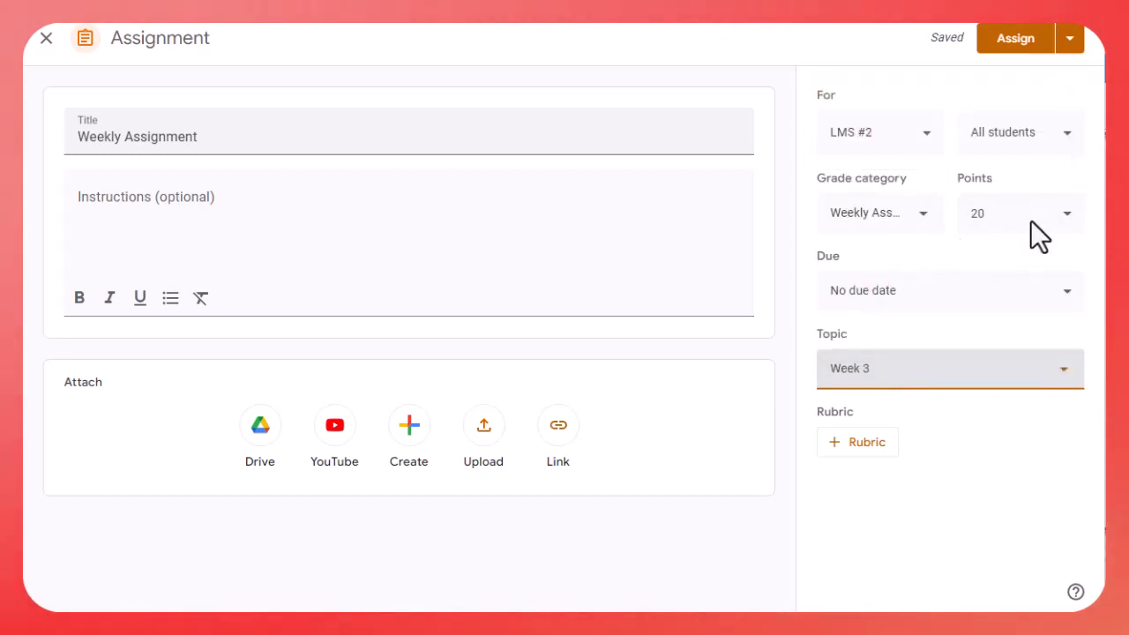
{"action": "left_click", "coordinate": [985, 231]}
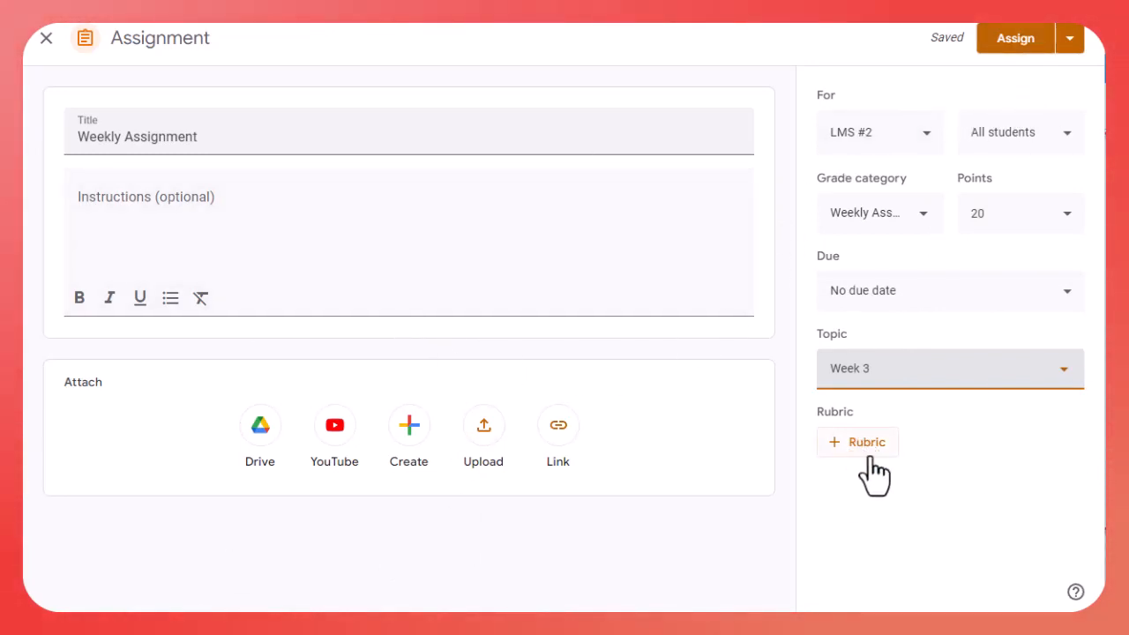
{"action": "left_click", "coordinate": [1010, 42]}
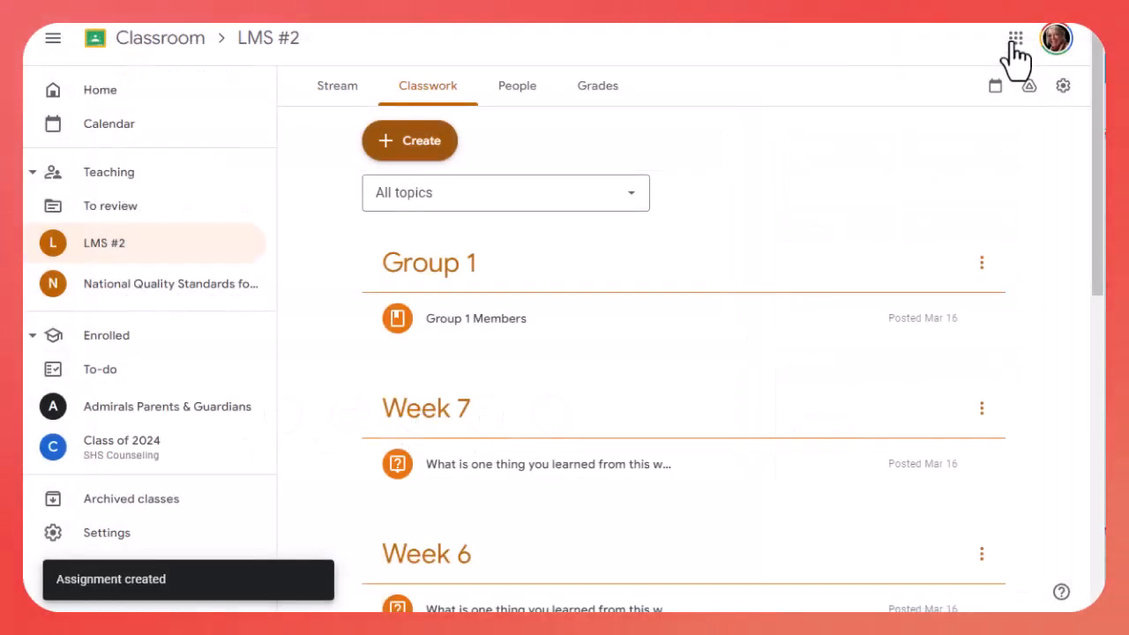
Look over the posted Weekly Assignment under Week 3 in the classwork list and view its available options
{"action": "scroll", "coordinate": [744, 390], "scroll_direction": "down", "scroll_amount": 8}
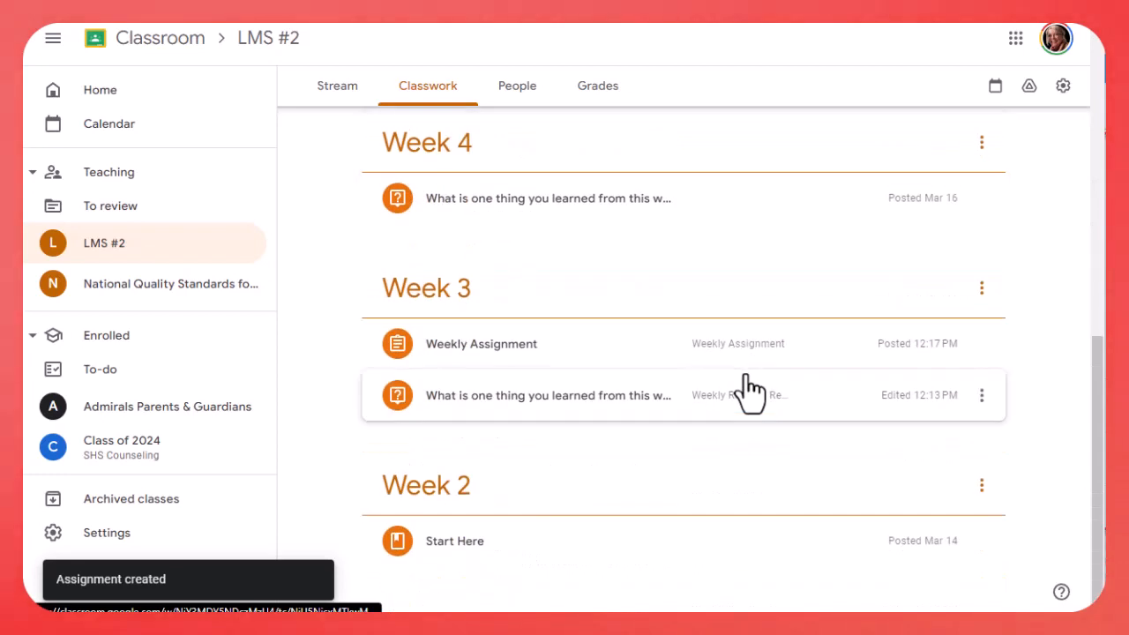
{"action": "left_click", "coordinate": [981, 343]}
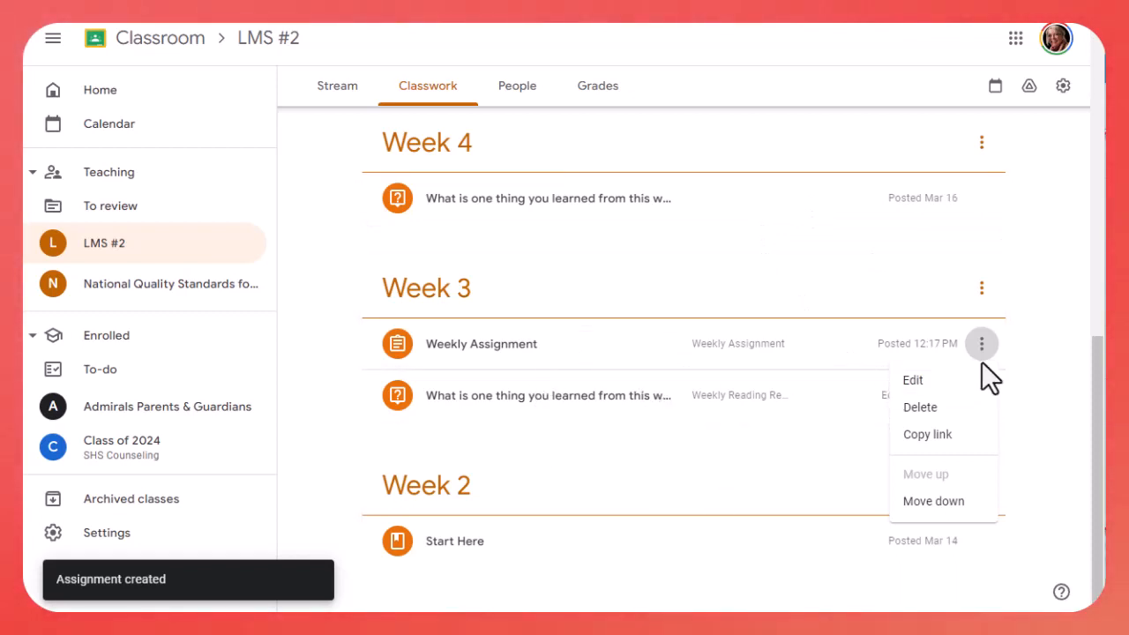
{"action": "left_click", "coordinate": [1042, 324]}
{"action": "scroll", "coordinate": [756, 235], "scroll_direction": "up", "scroll_amount": 10}
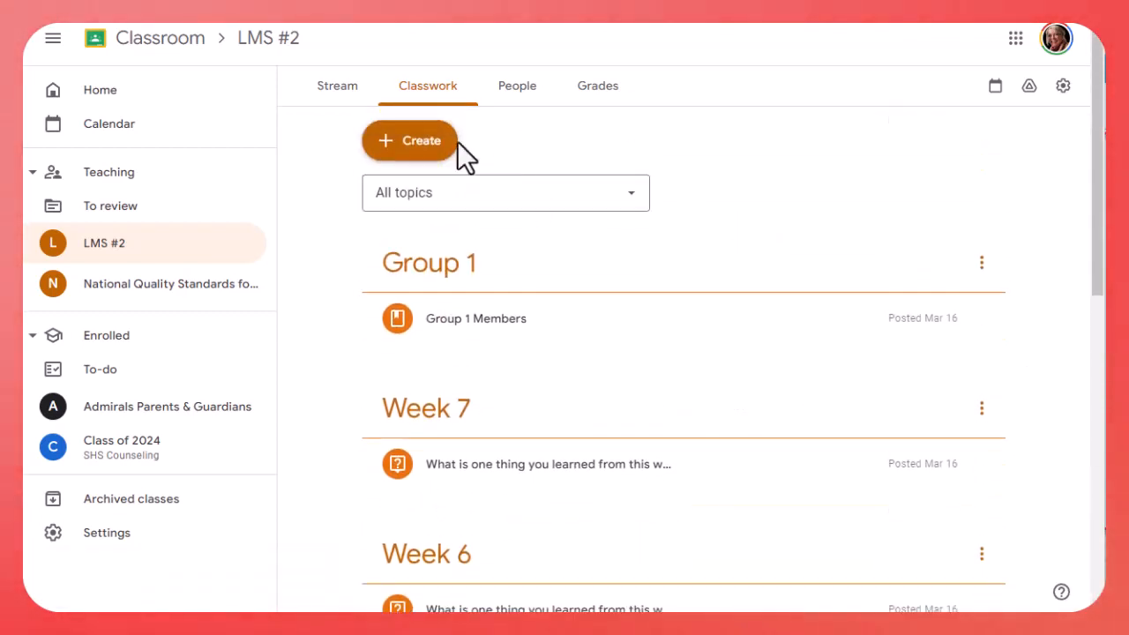
Reuse the Weekly Assignment post from this class, with new copies of all attachments, and set the copy's topic to Week 4
{"action": "left_click", "coordinate": [412, 150]}
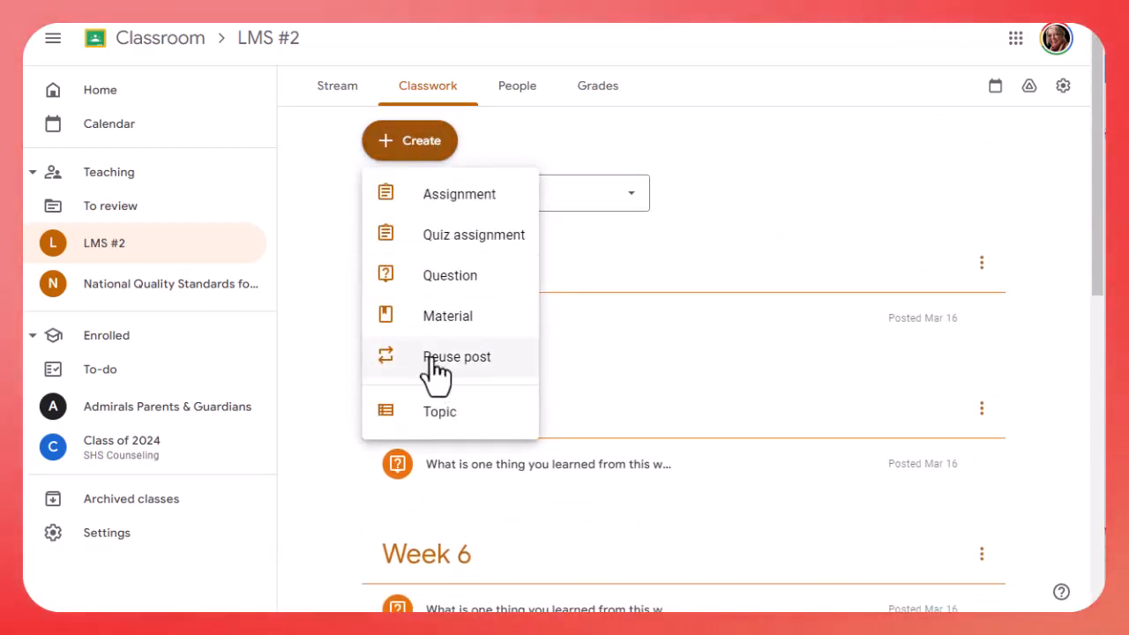
{"action": "left_click", "coordinate": [503, 360]}
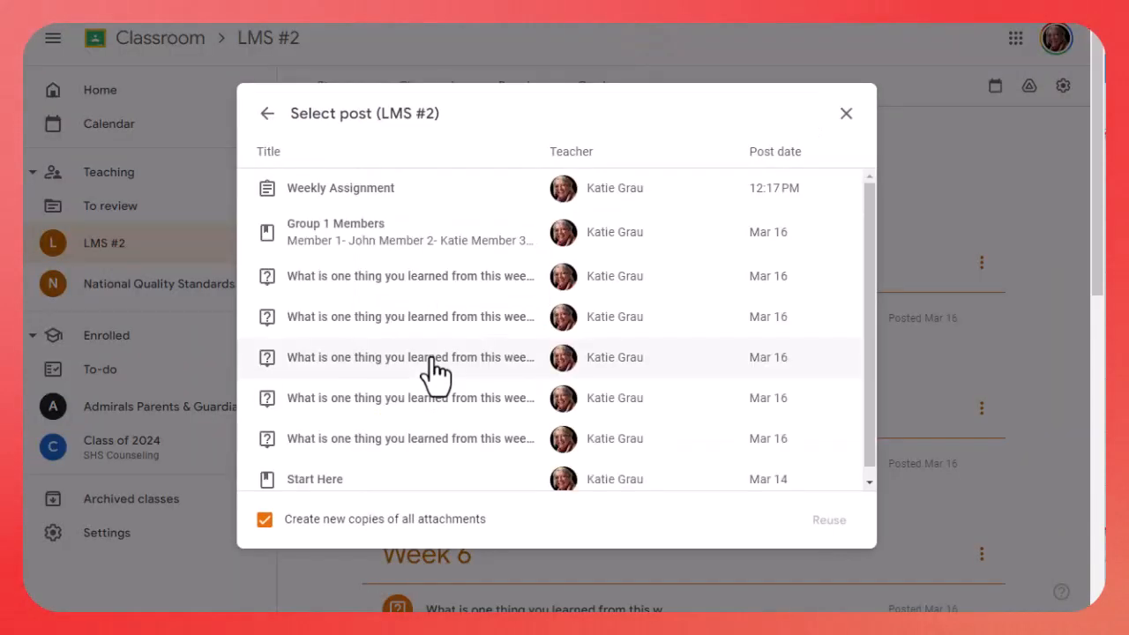
{"action": "left_click", "coordinate": [379, 195]}
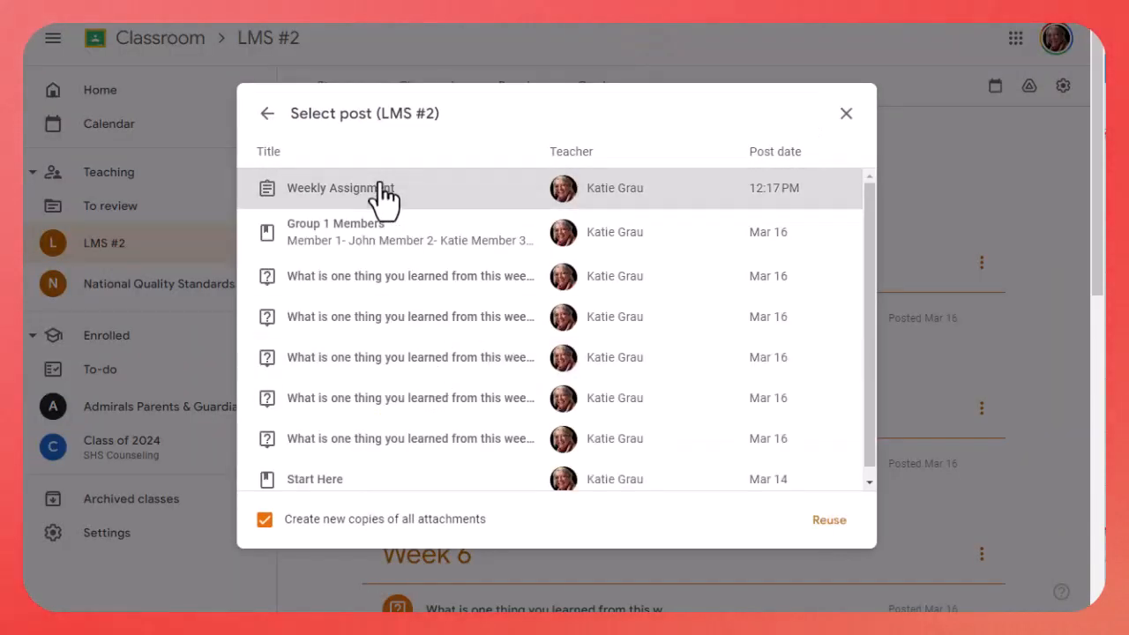
{"action": "left_click", "coordinate": [842, 522]}
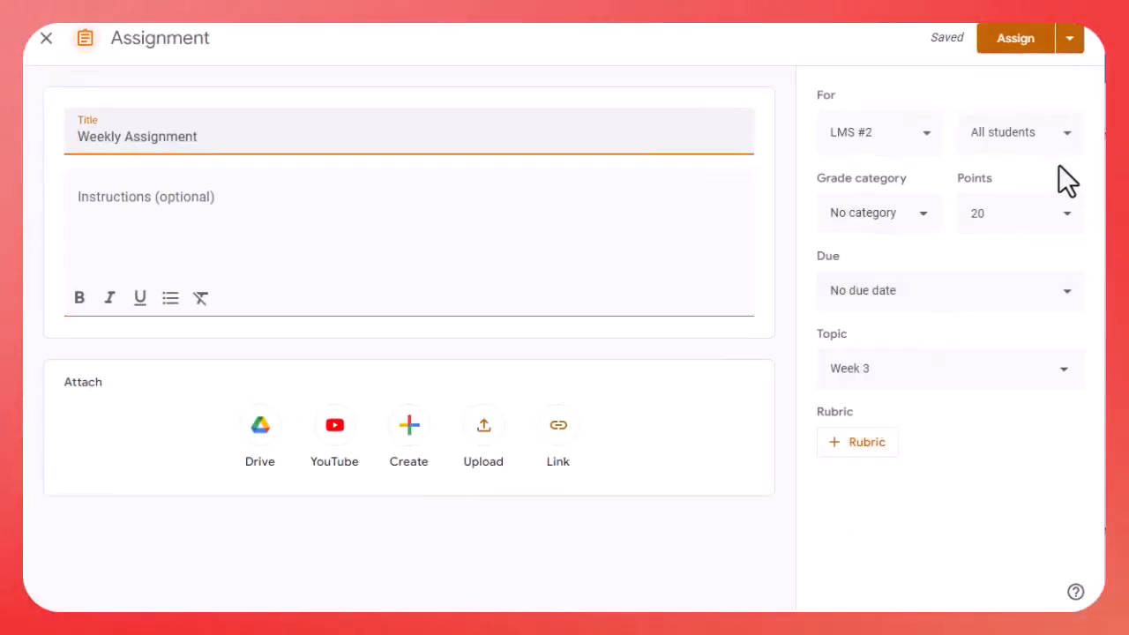
{"action": "left_click", "coordinate": [1004, 375]}
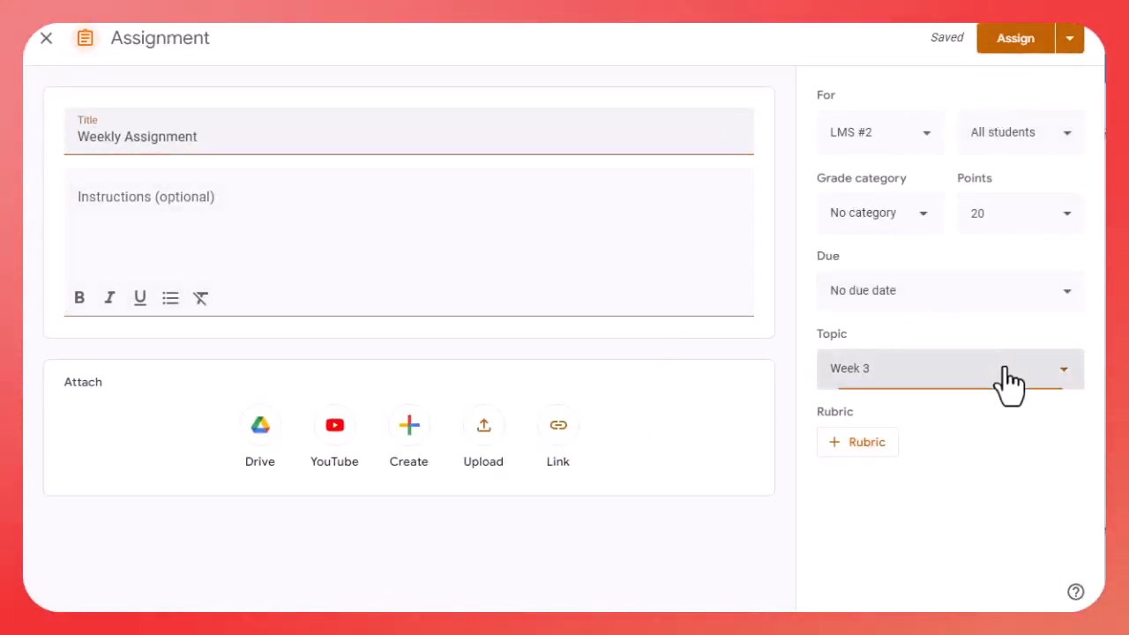
{"action": "left_click", "coordinate": [906, 318]}
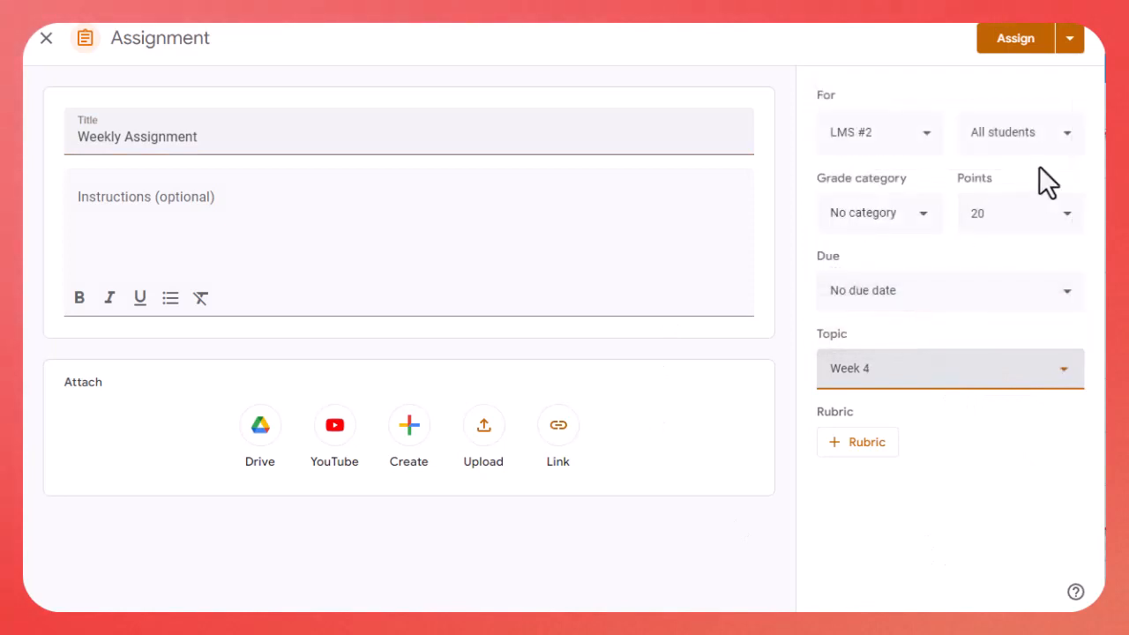
Set the reused assignment's grade category to Weekly Assignment and assign it to all students
{"action": "left_click", "coordinate": [918, 231]}
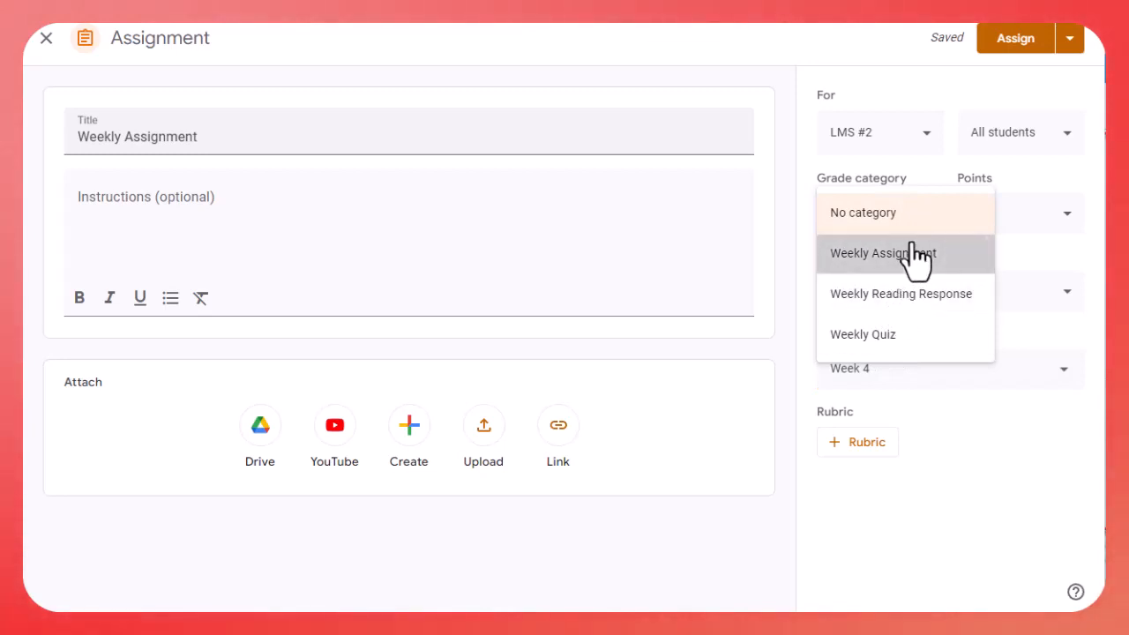
{"action": "left_click", "coordinate": [912, 258]}
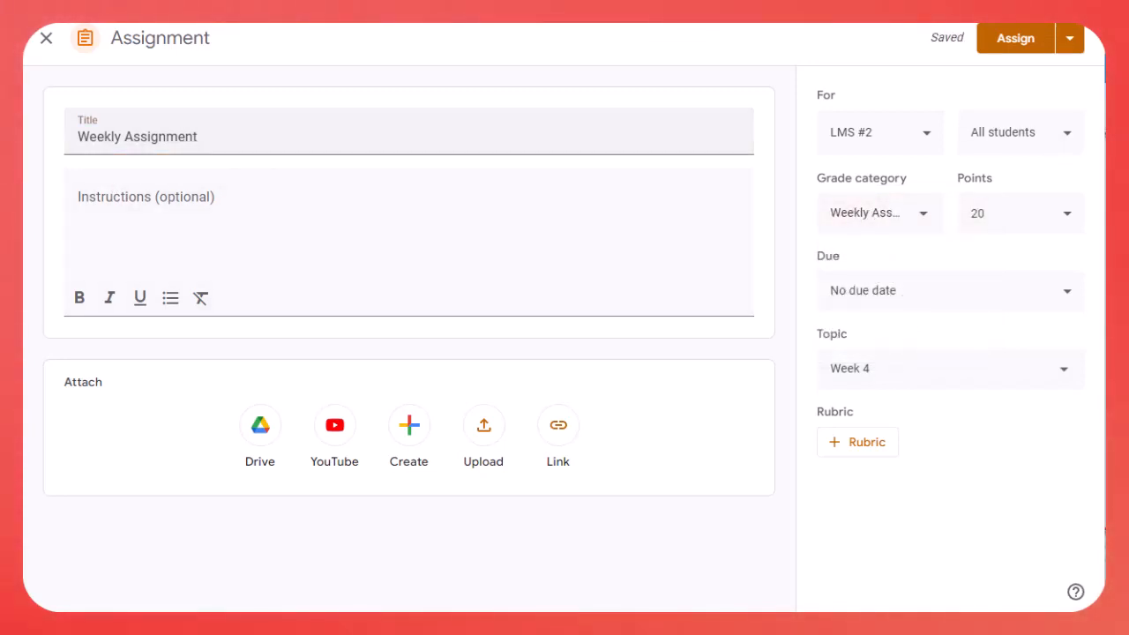
{"action": "left_click", "coordinate": [1029, 44]}
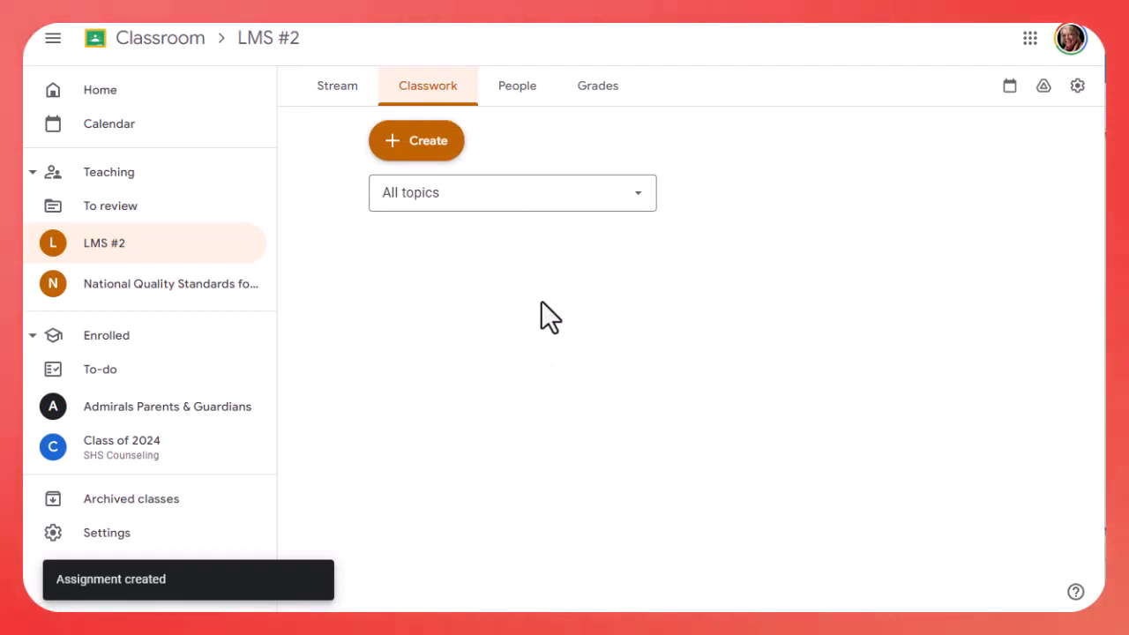
Examine the Week 3 and Week 4 posts in the classwork list and the assignment columns in the gradebook
{"action": "left_click", "coordinate": [340, 86]}
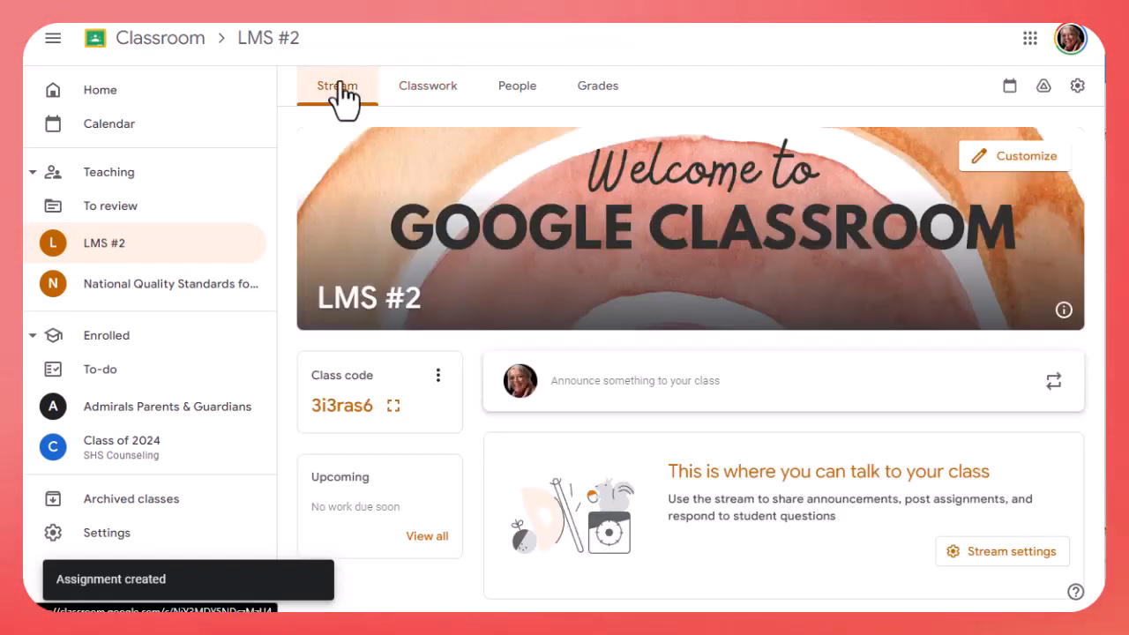
{"action": "left_click", "coordinate": [432, 87]}
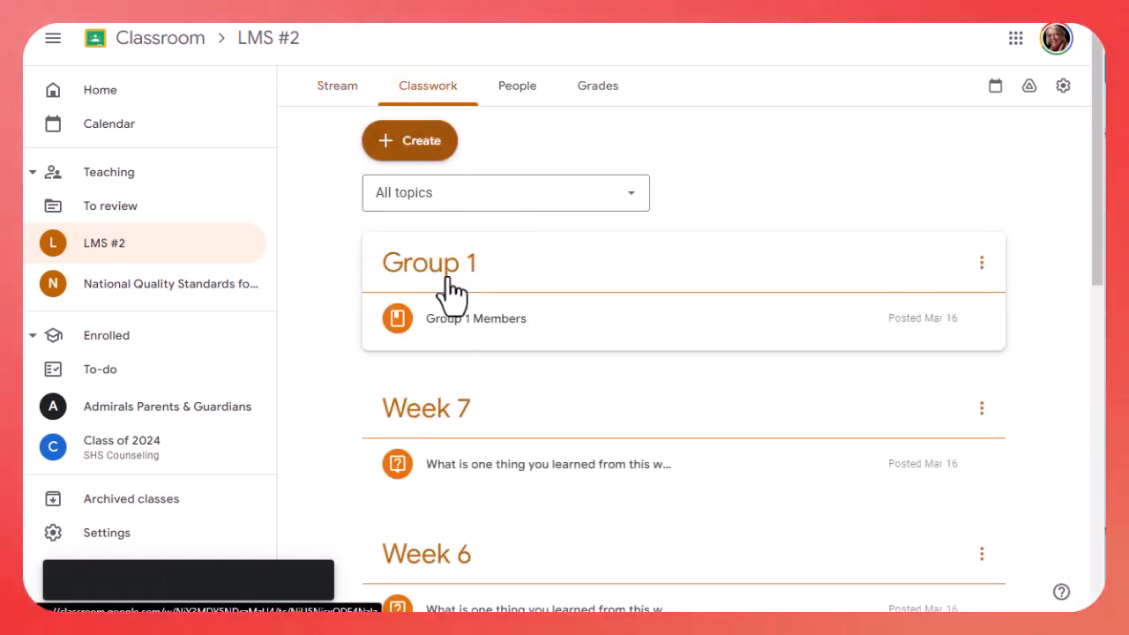
{"action": "scroll", "coordinate": [608, 364], "scroll_direction": "down", "scroll_amount": 5}
{"action": "scroll", "coordinate": [621, 374], "scroll_direction": "down", "scroll_amount": 4}
{"action": "scroll", "coordinate": [671, 357], "scroll_direction": "up", "scroll_amount": 2}
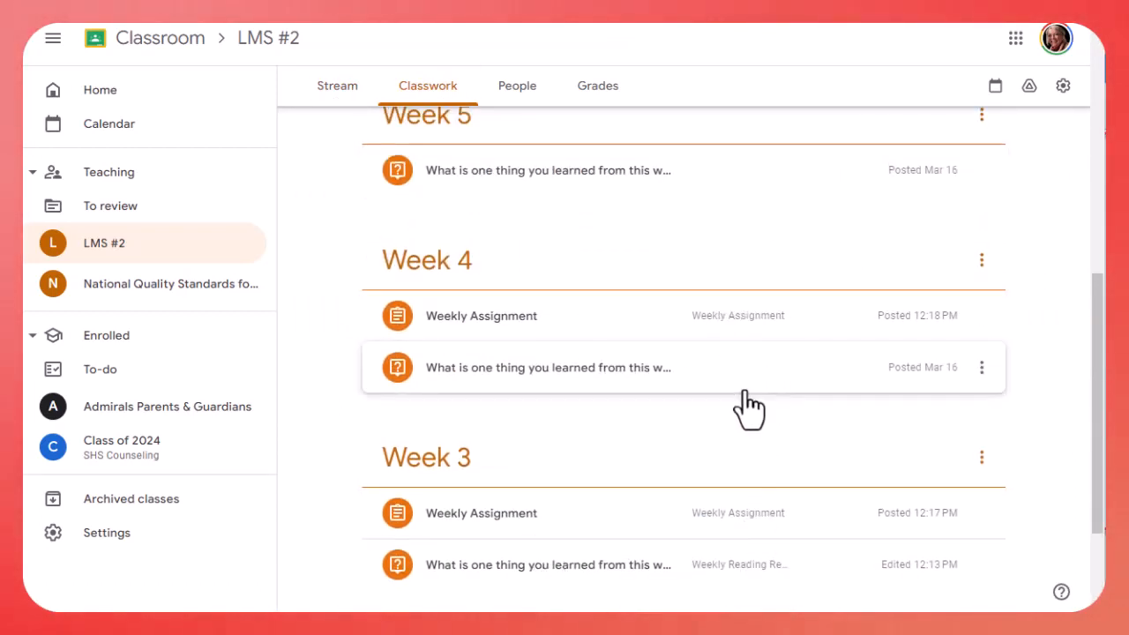
{"action": "left_click", "coordinate": [611, 96]}
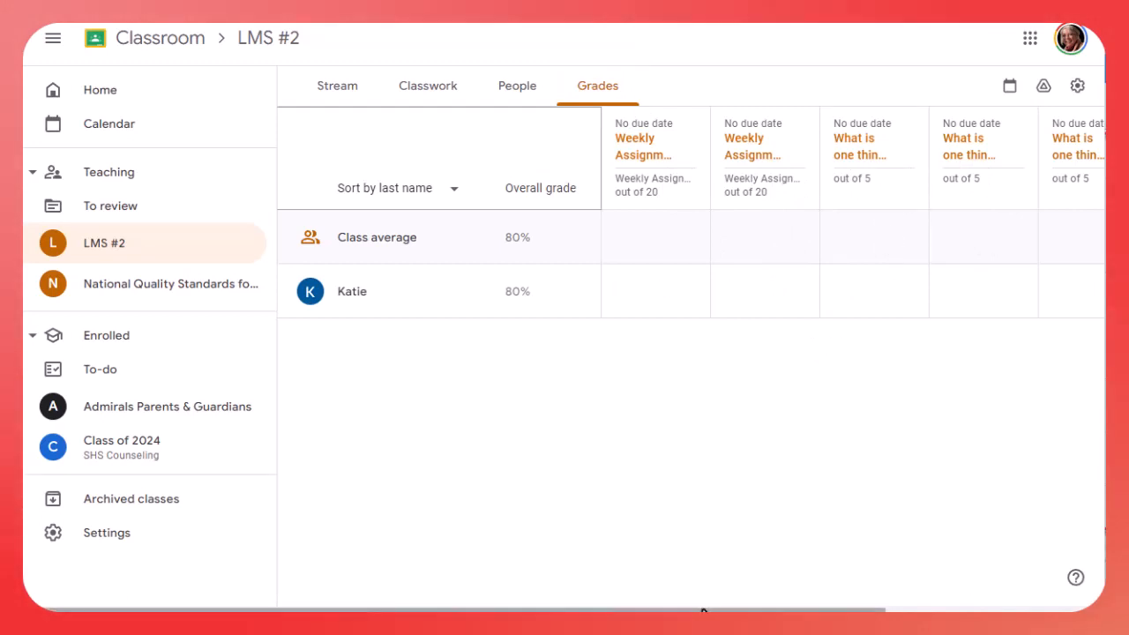
{"action": "scroll", "coordinate": [852, 264], "scroll_direction": "right", "scroll_amount": 5}
{"action": "left_click_drag", "start_coordinate": [851, 609], "coordinate": [459, 592]}
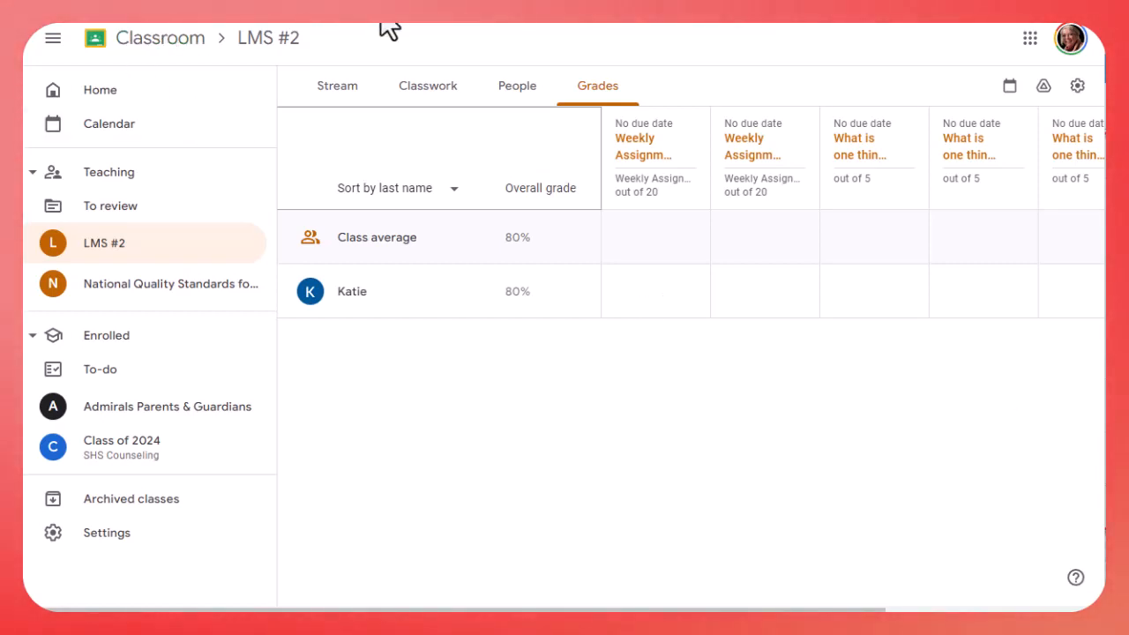
Create a new quiz assignment in the classwork and set its grade category to Weekly Quiz
{"action": "left_click", "coordinate": [433, 90]}
{"action": "left_click", "coordinate": [386, 151]}
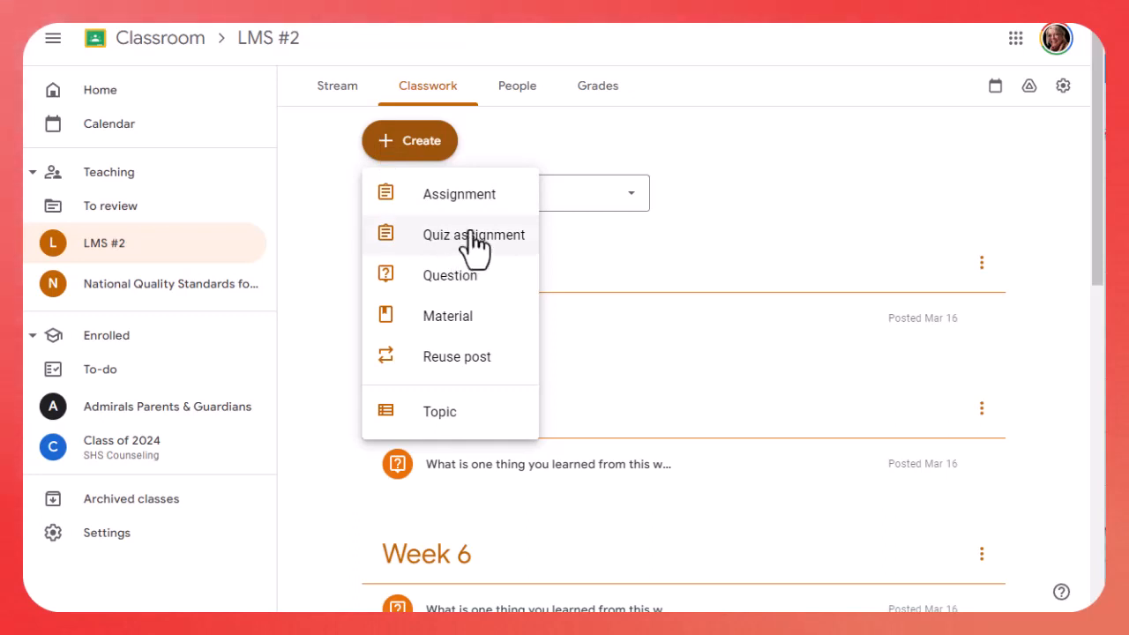
{"action": "left_click", "coordinate": [474, 238]}
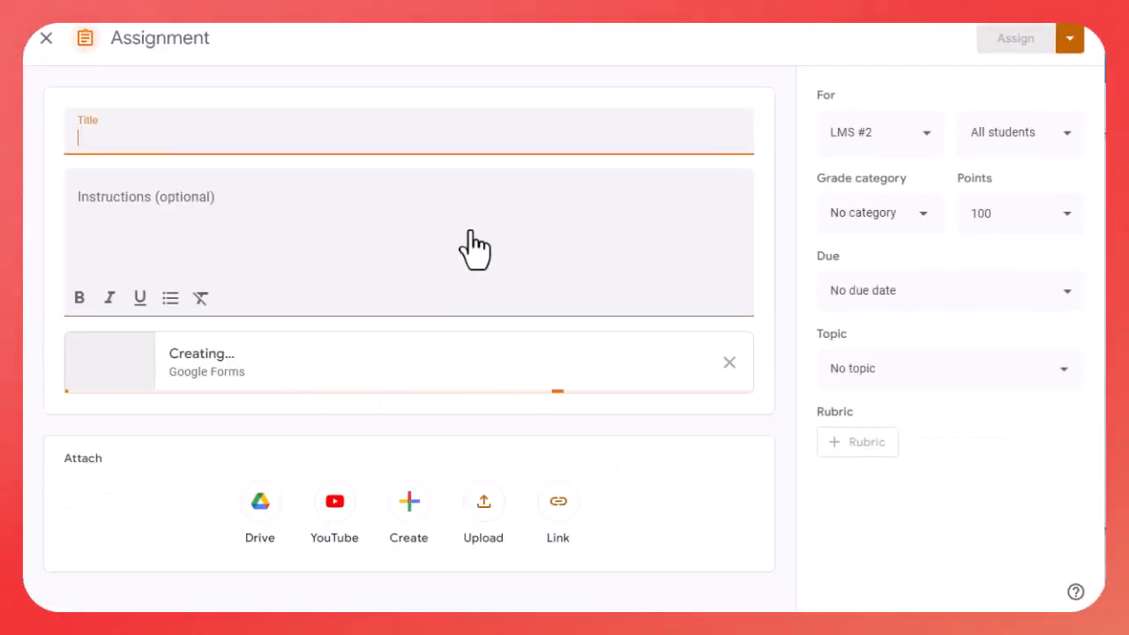
{"action": "left_click", "coordinate": [908, 221]}
{"action": "left_click", "coordinate": [849, 322]}
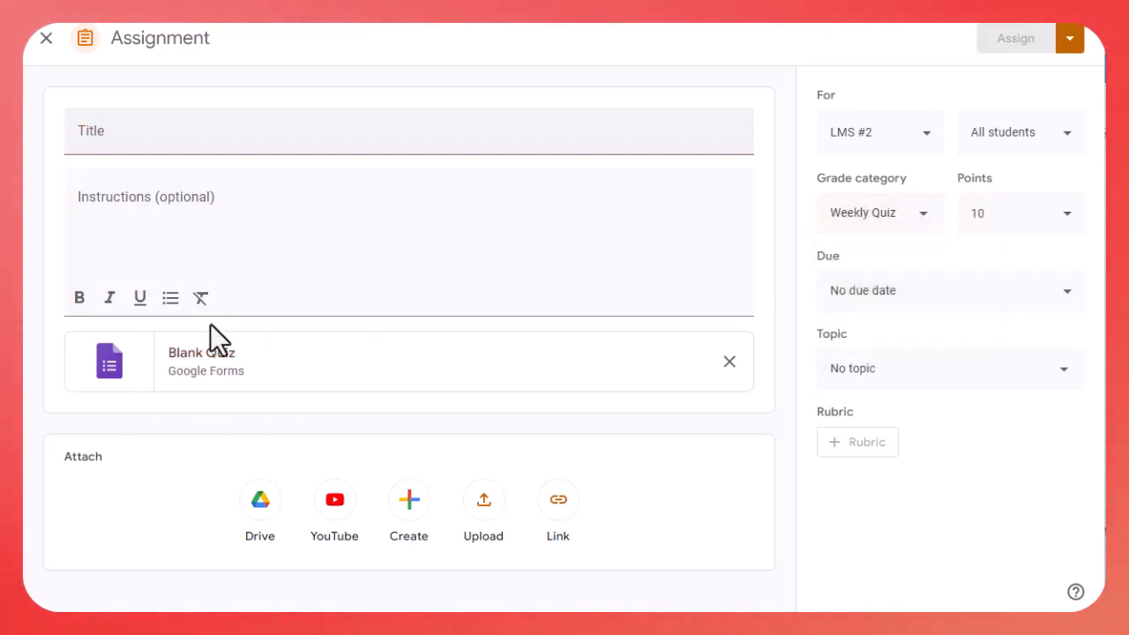
Title the quiz assignment Week #3 Quiz and set its topic to Week 3
{"action": "left_click", "coordinate": [133, 141]}
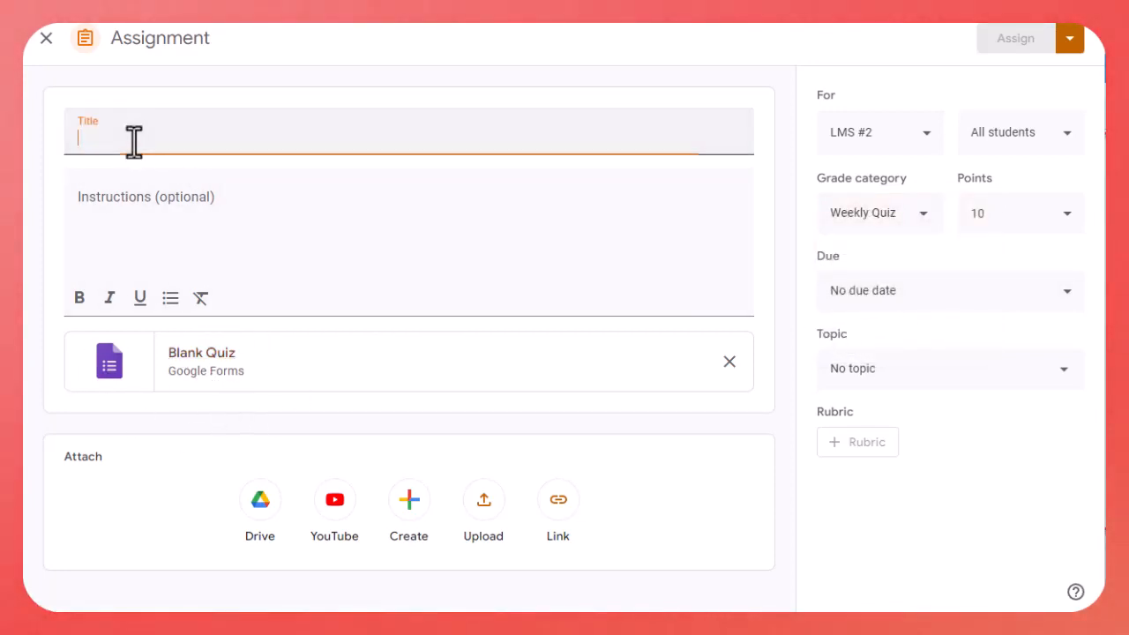
{"action": "type", "text": "W"}
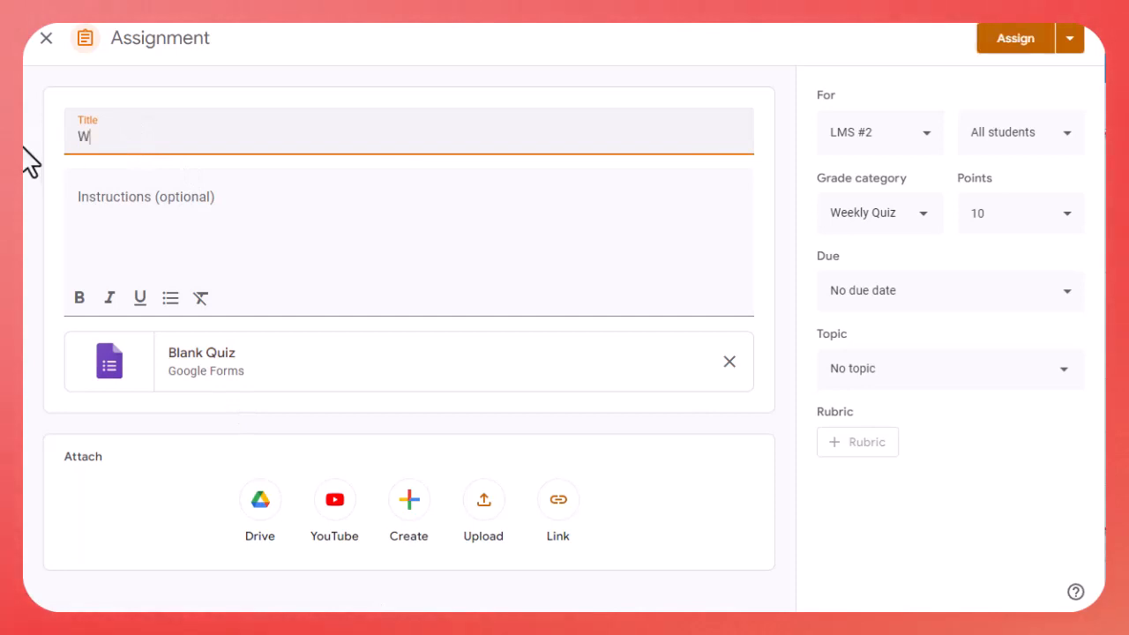
{"action": "type", "text": "eek"}
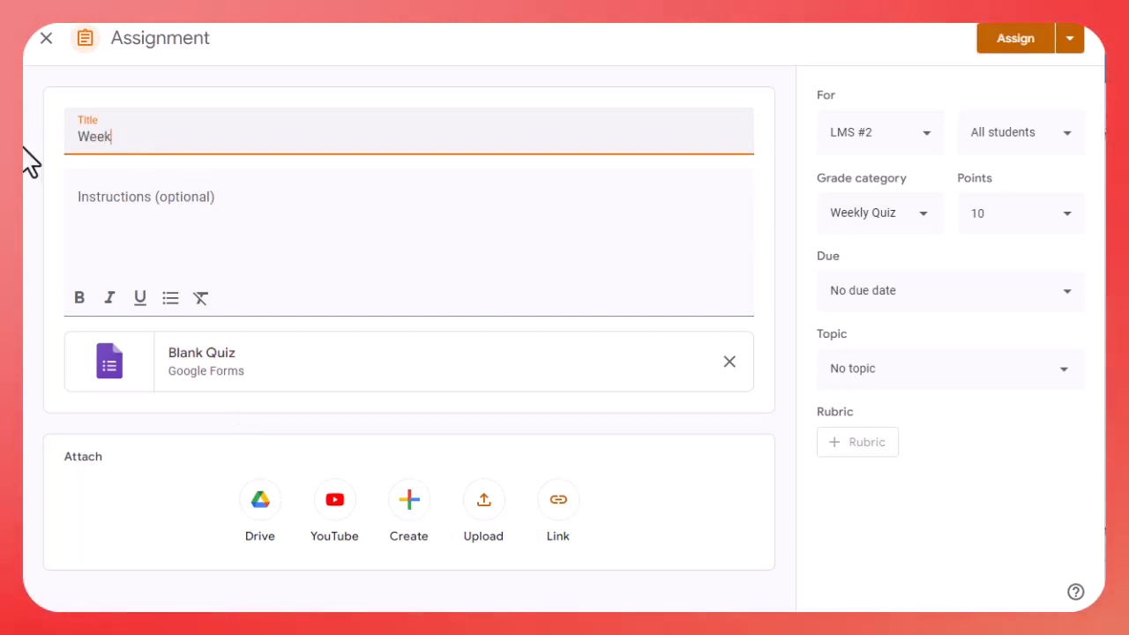
{"action": "type", "text": " #3 Quiz"}
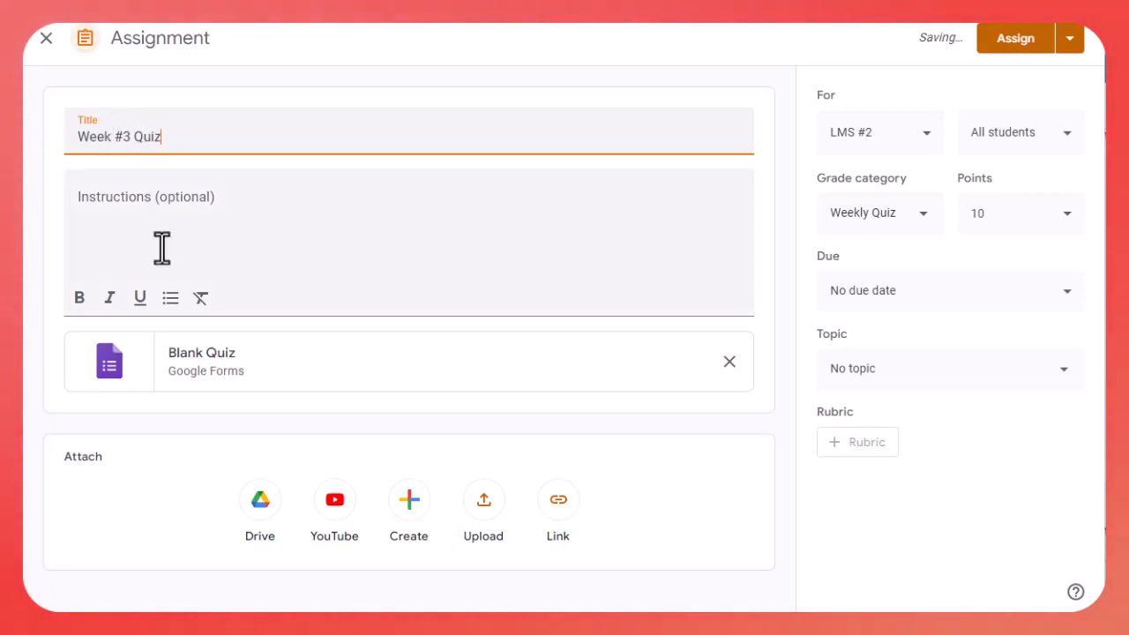
{"action": "left_click", "coordinate": [833, 369]}
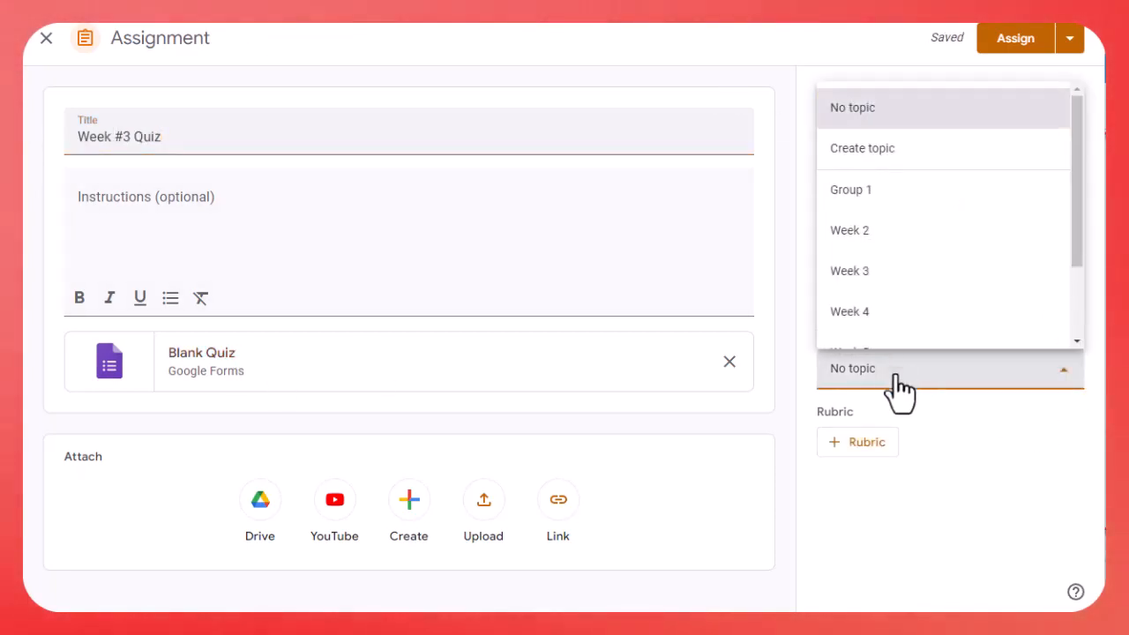
{"action": "left_click", "coordinate": [851, 271]}
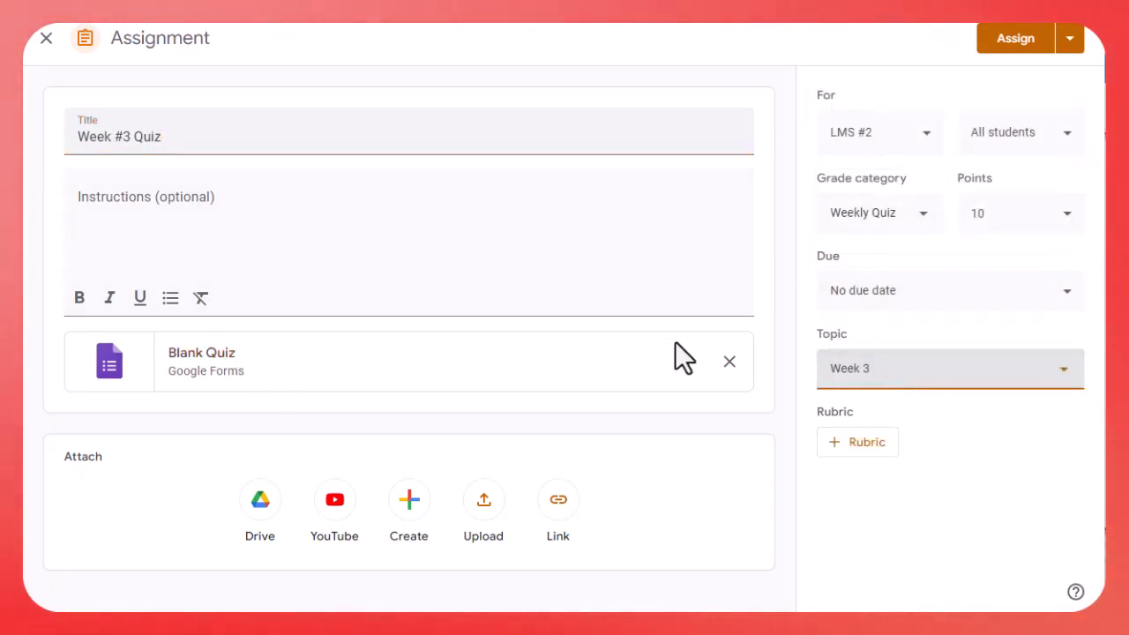
In the attached Blank Quiz form, set the title to Week #3 Quiz and the first question to "What color is the sun?"
{"action": "left_click", "coordinate": [174, 361]}
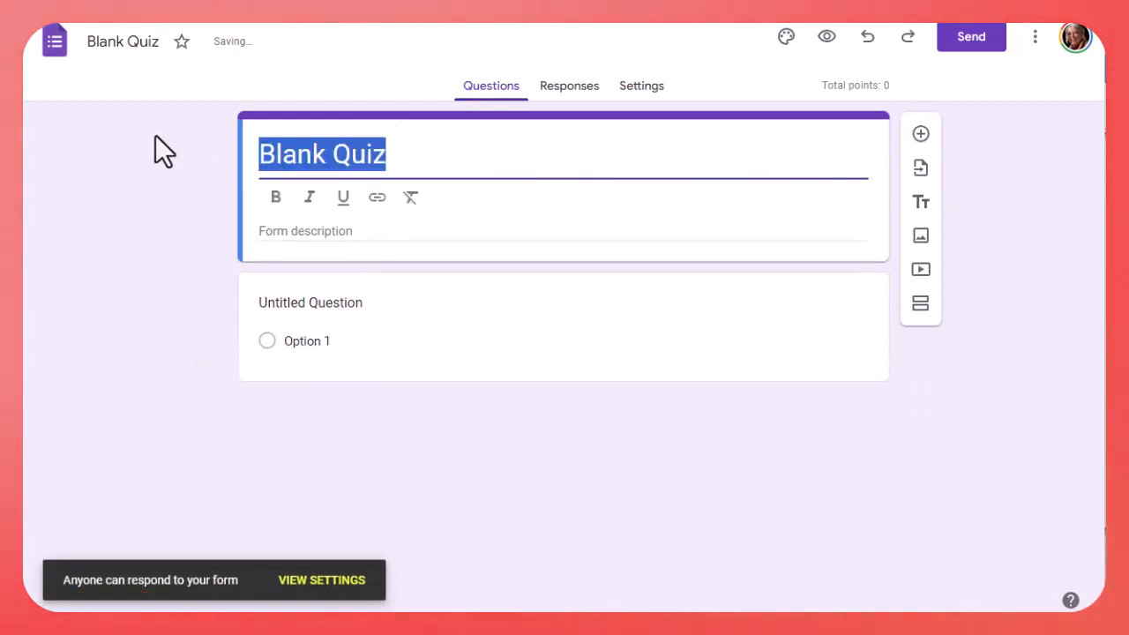
{"action": "type", "text": "Week #3 Qu"}
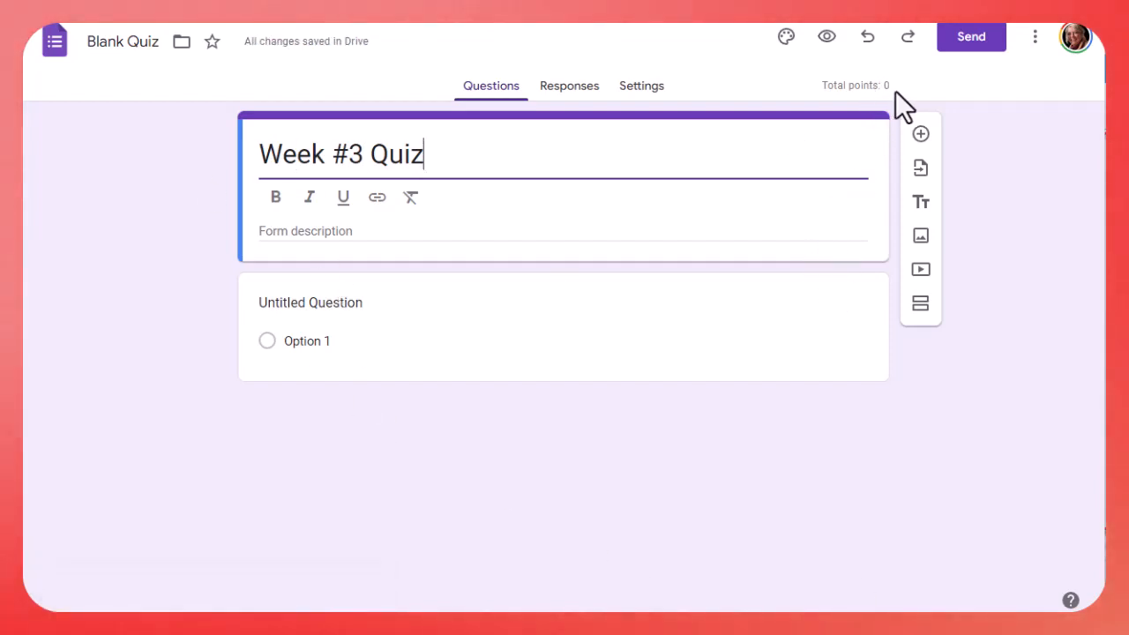
{"action": "left_click", "coordinate": [336, 302]}
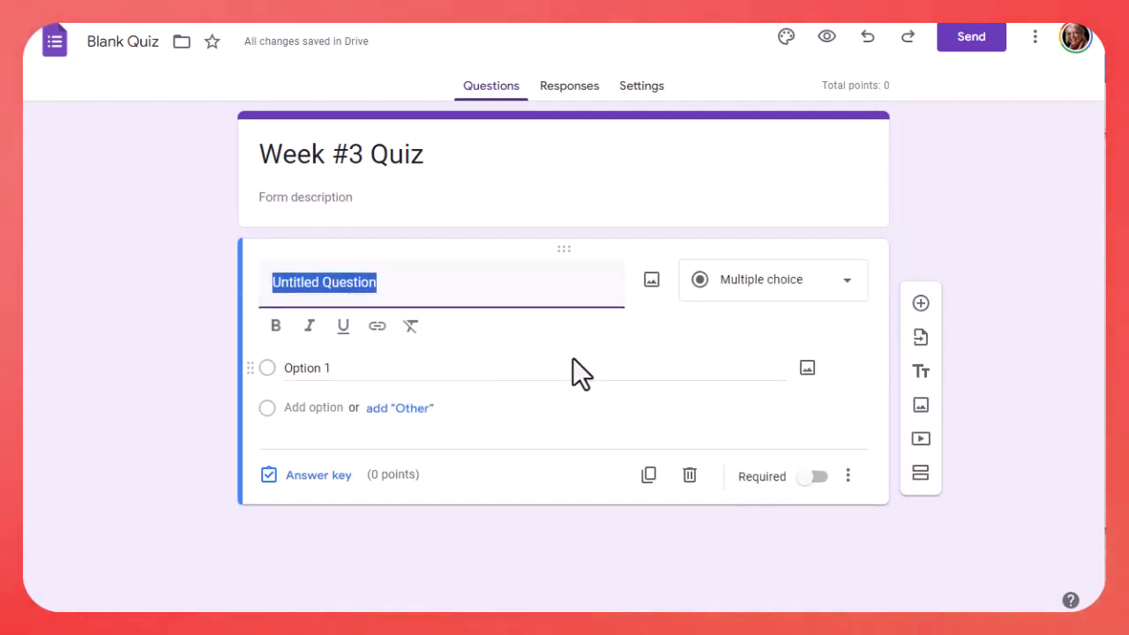
{"action": "type", "text": "What color is t"}
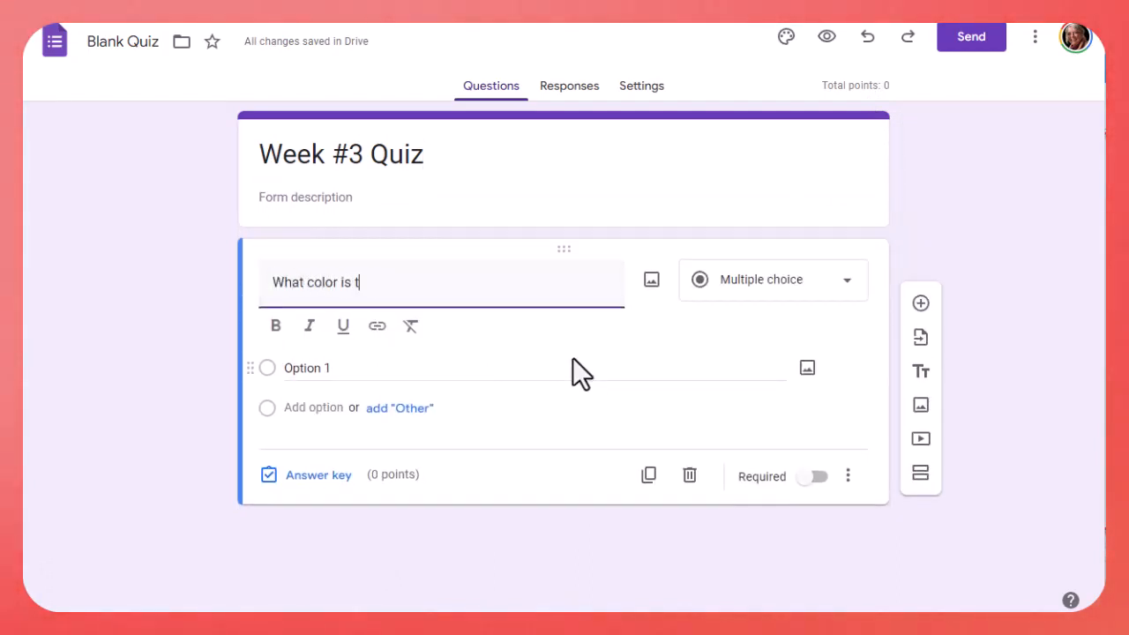
{"action": "type", "text": "he sun?"}
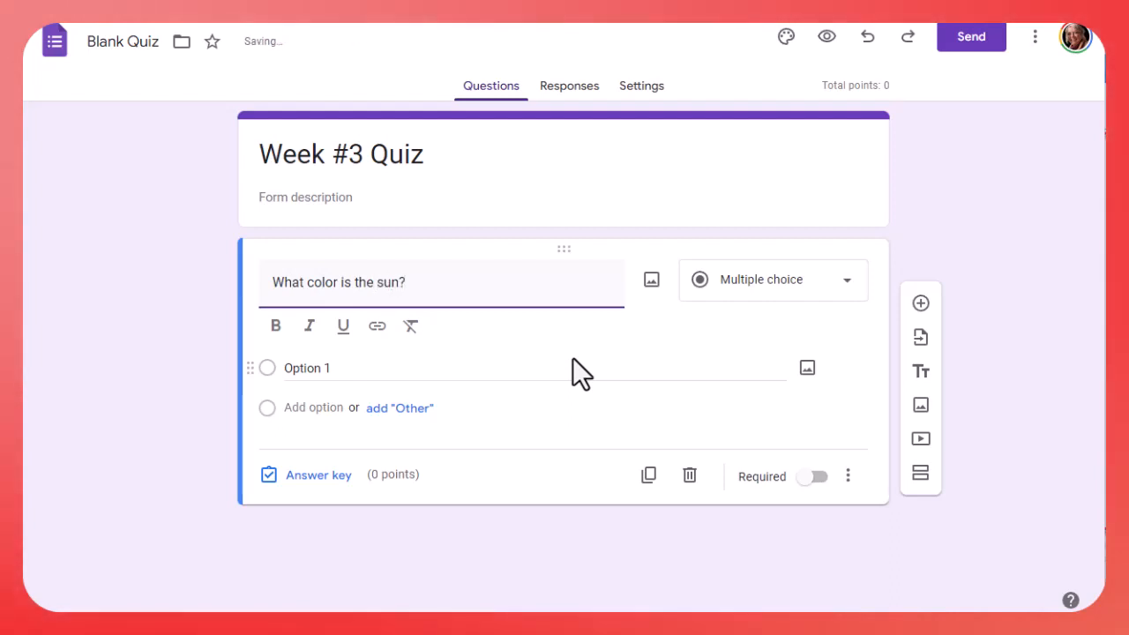
Give the sun color question the multiple-choice options blue, green and yellow
{"action": "left_click", "coordinate": [323, 371]}
{"action": "type", "text": "b"}
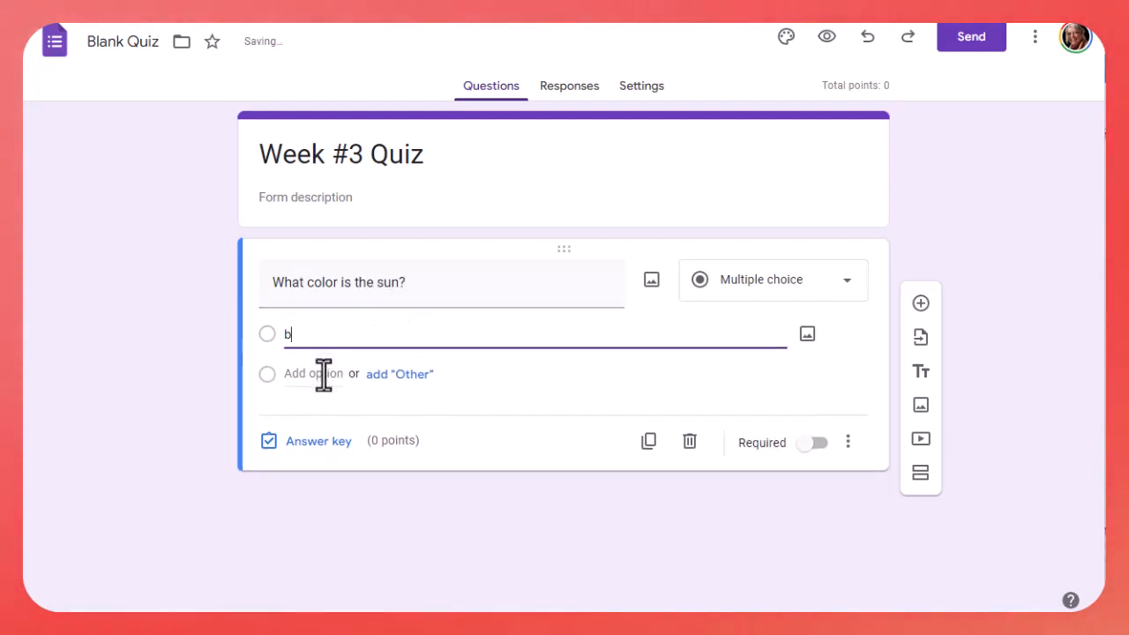
{"action": "type", "text": "lue"}
{"action": "left_click", "coordinate": [323, 373]}
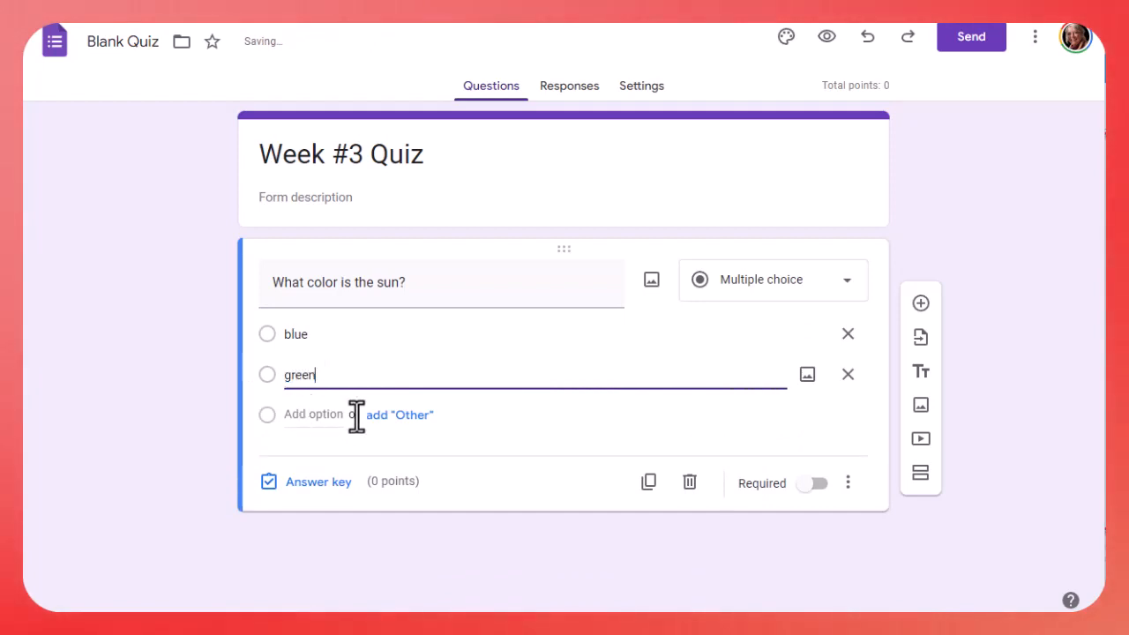
{"action": "left_click", "coordinate": [304, 414]}
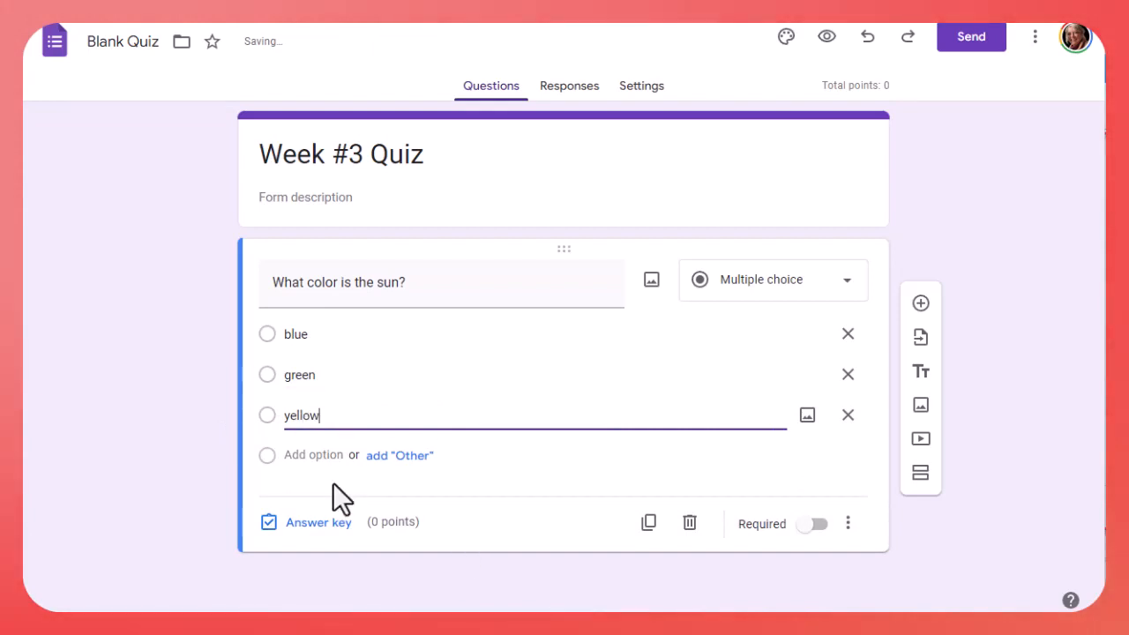
Set the question's answer key to yellow, worth 2 points, and make the question required
{"action": "left_click", "coordinate": [322, 526]}
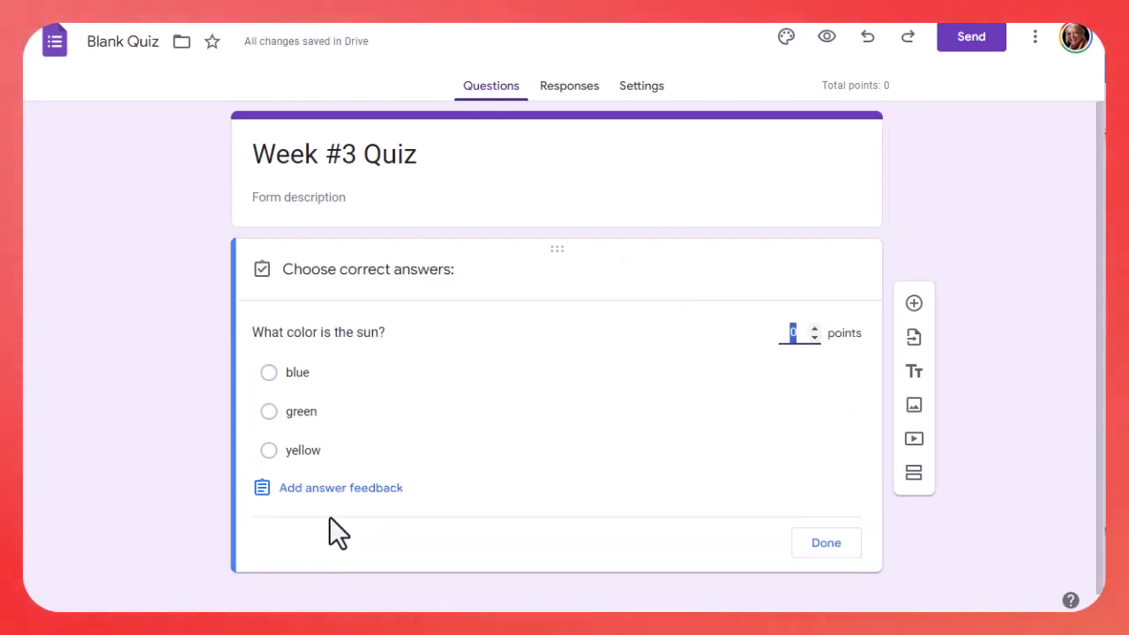
{"action": "left_click", "coordinate": [814, 329]}
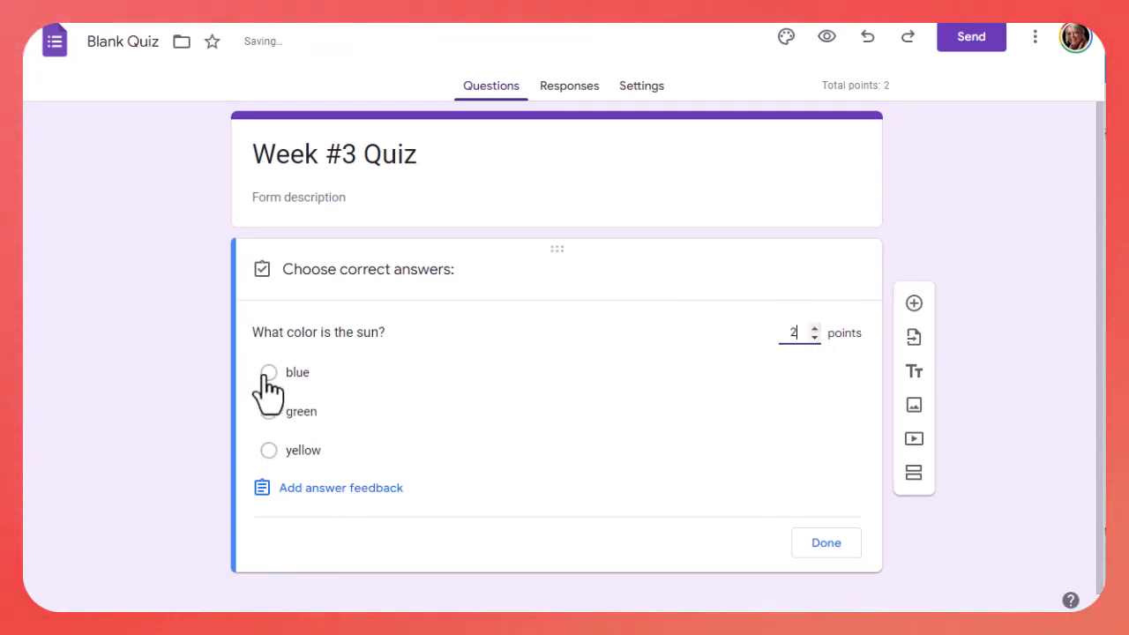
{"action": "left_click", "coordinate": [265, 452]}
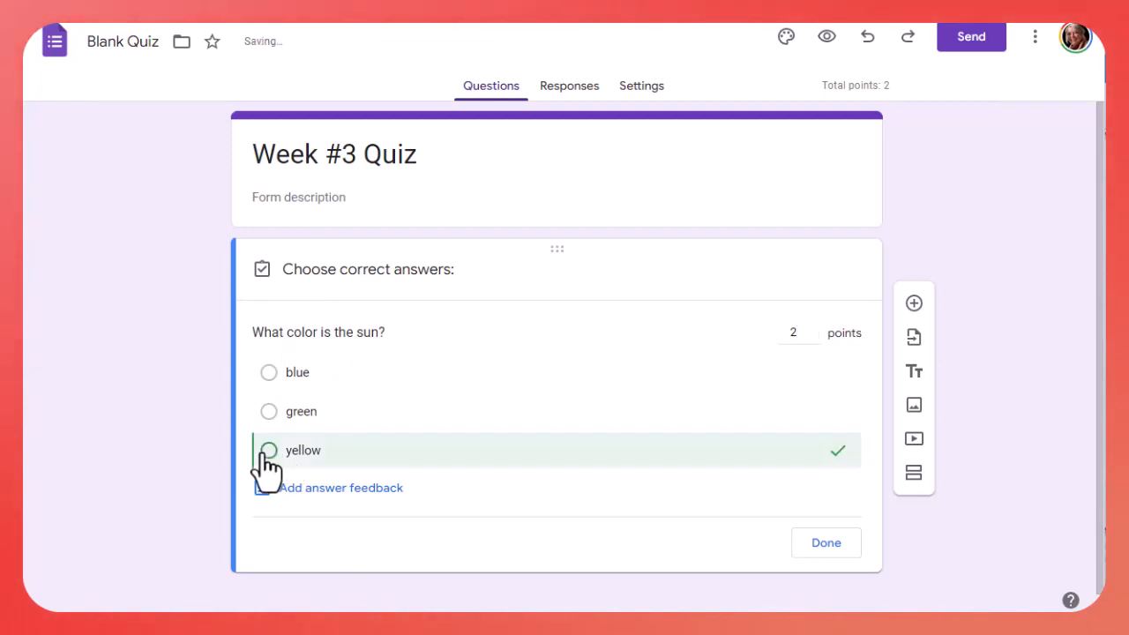
{"action": "left_click", "coordinate": [821, 547]}
{"action": "left_click", "coordinate": [812, 552]}
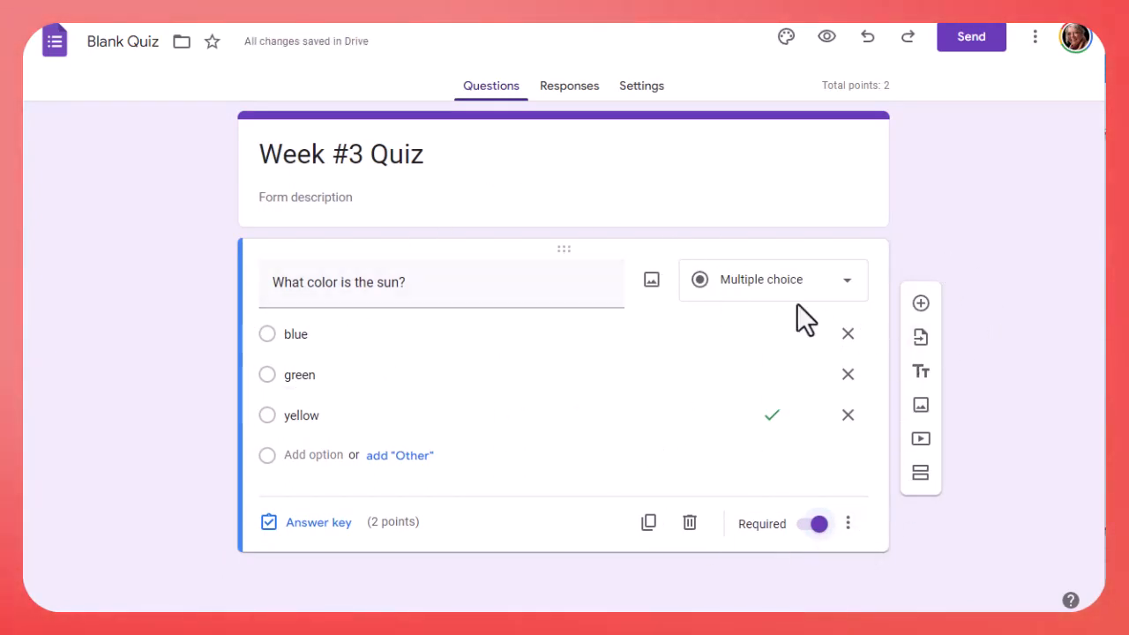
Duplicate the sun color question and change the copy's question type to Short answer
{"action": "left_click", "coordinate": [650, 524]}
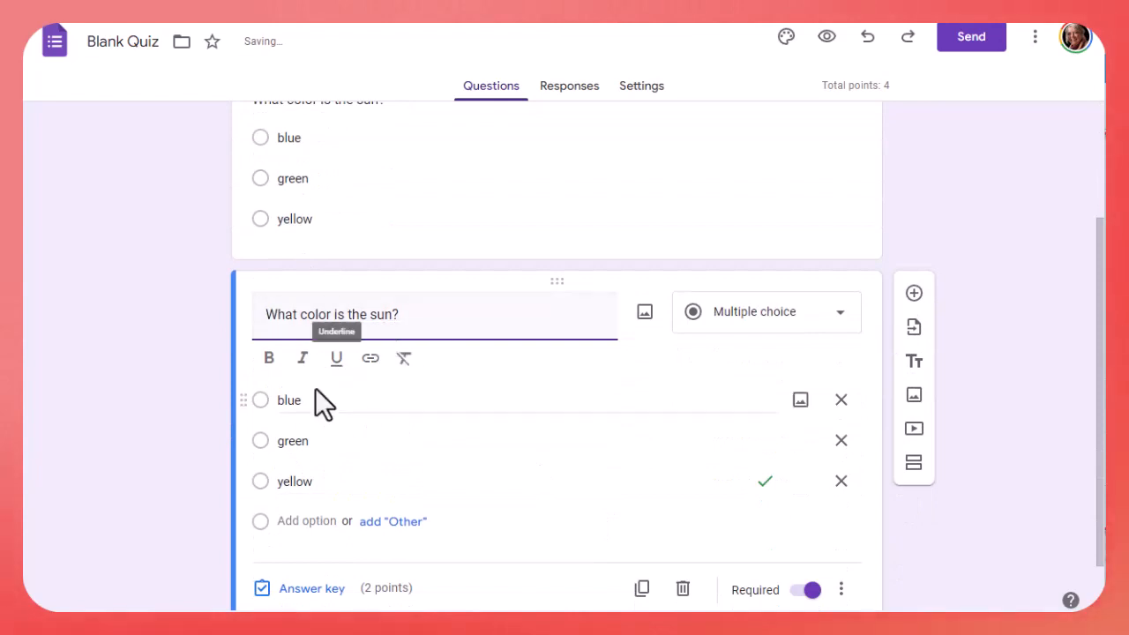
{"action": "left_click", "coordinate": [782, 332]}
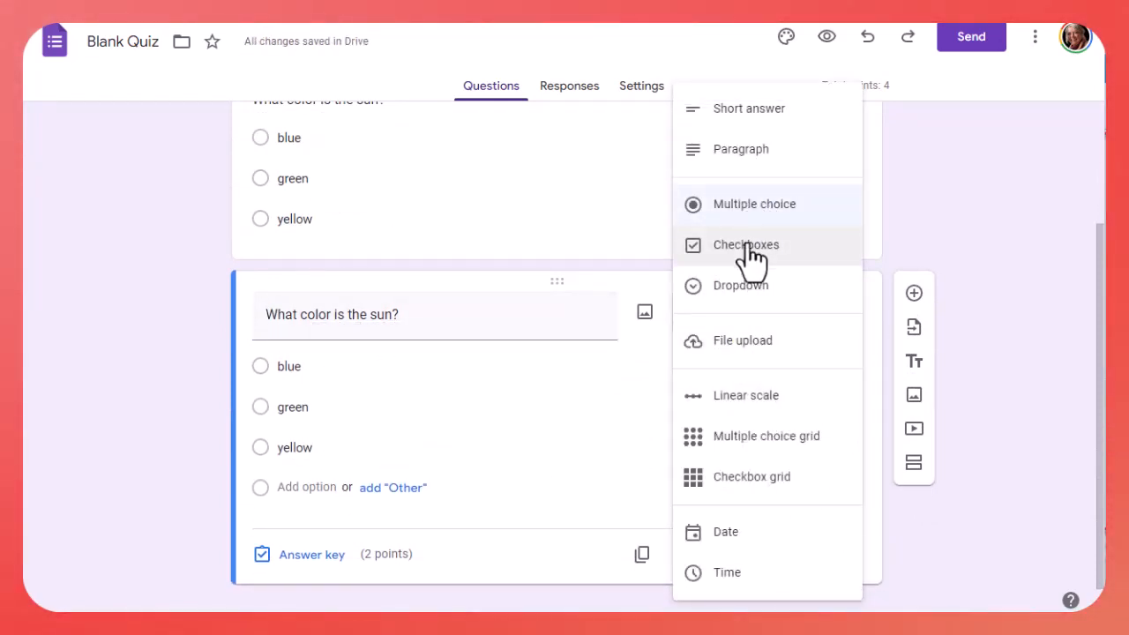
{"action": "left_click", "coordinate": [746, 110]}
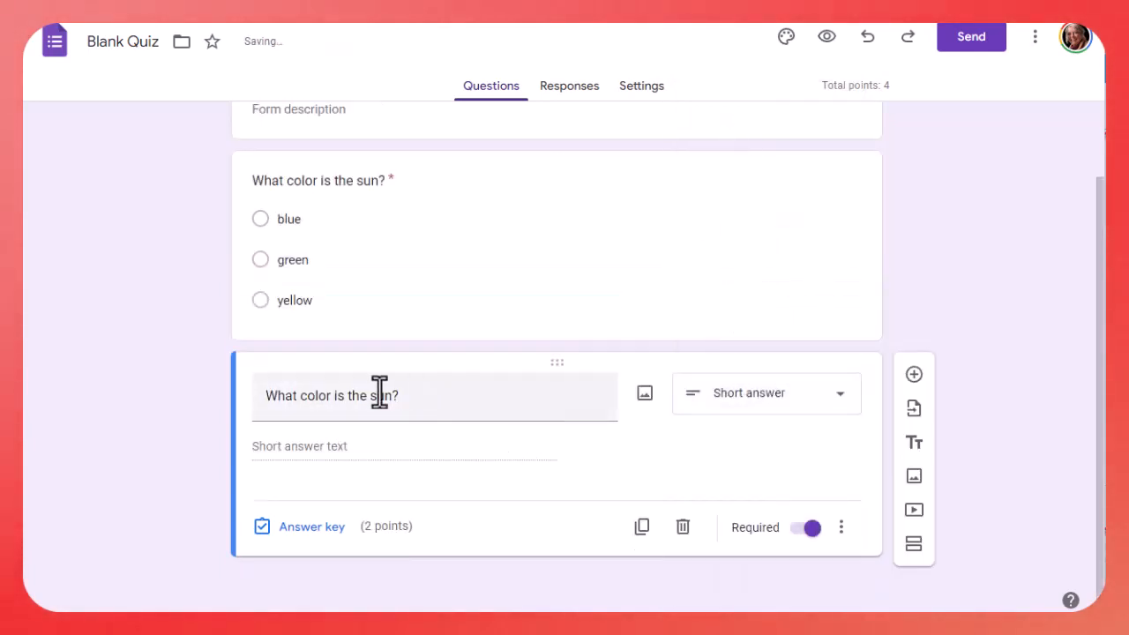
Set yellow as the short-answer question's correct answer and mark all other answers incorrect
{"action": "left_click", "coordinate": [333, 528]}
{"action": "left_click", "coordinate": [316, 482]}
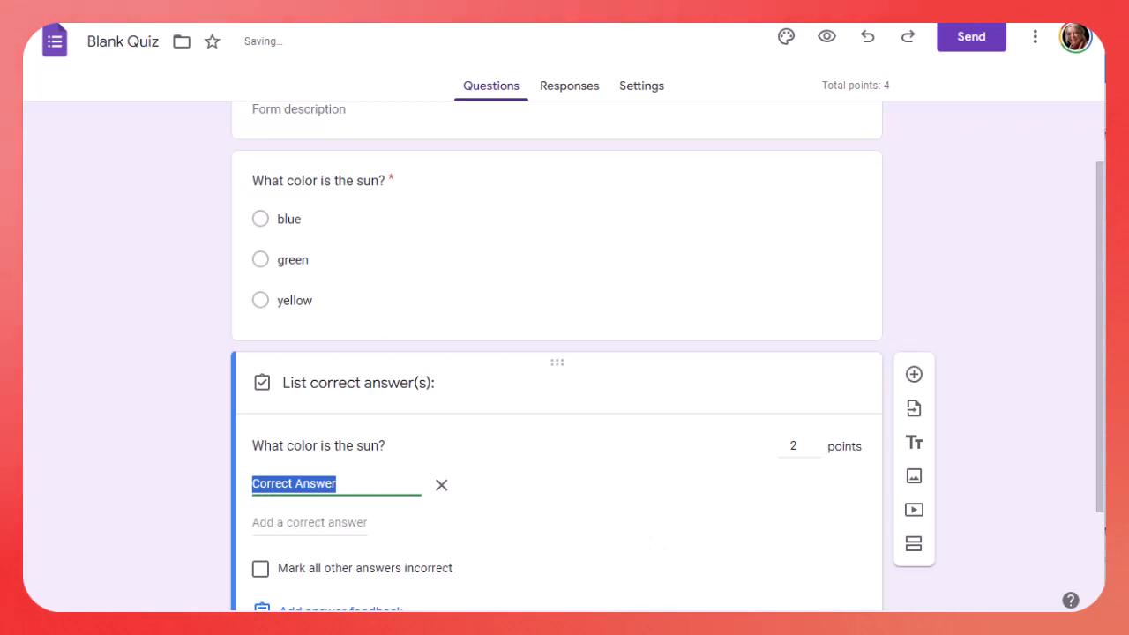
{"action": "type", "text": "yellow"}
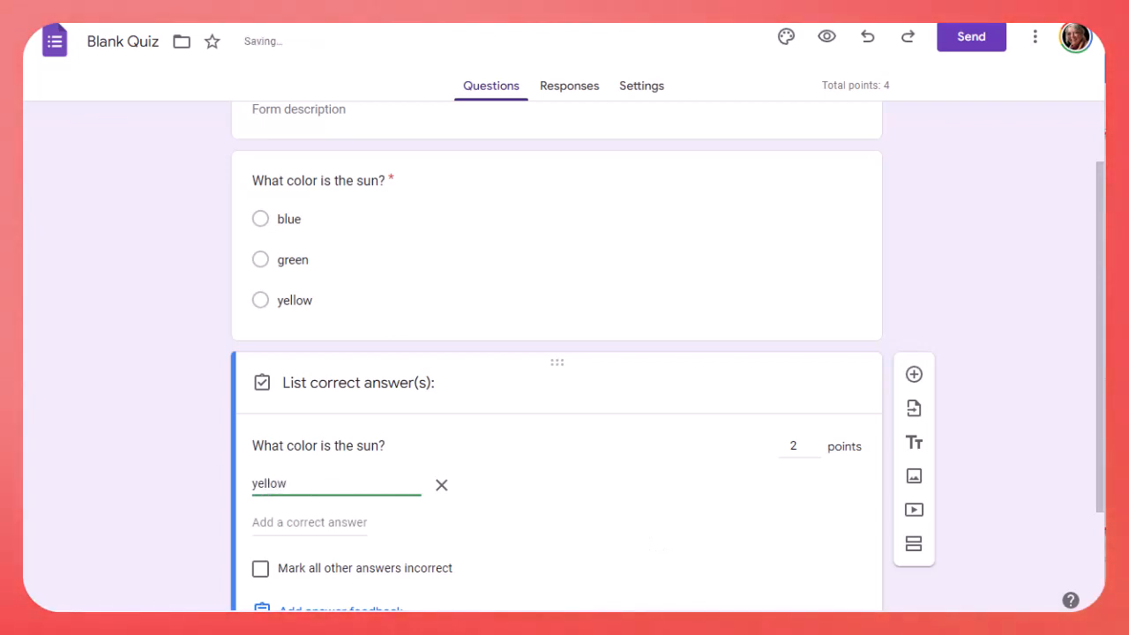
{"action": "left_click", "coordinate": [268, 570]}
{"action": "scroll", "coordinate": [694, 510], "scroll_direction": "down", "scroll_amount": 2}
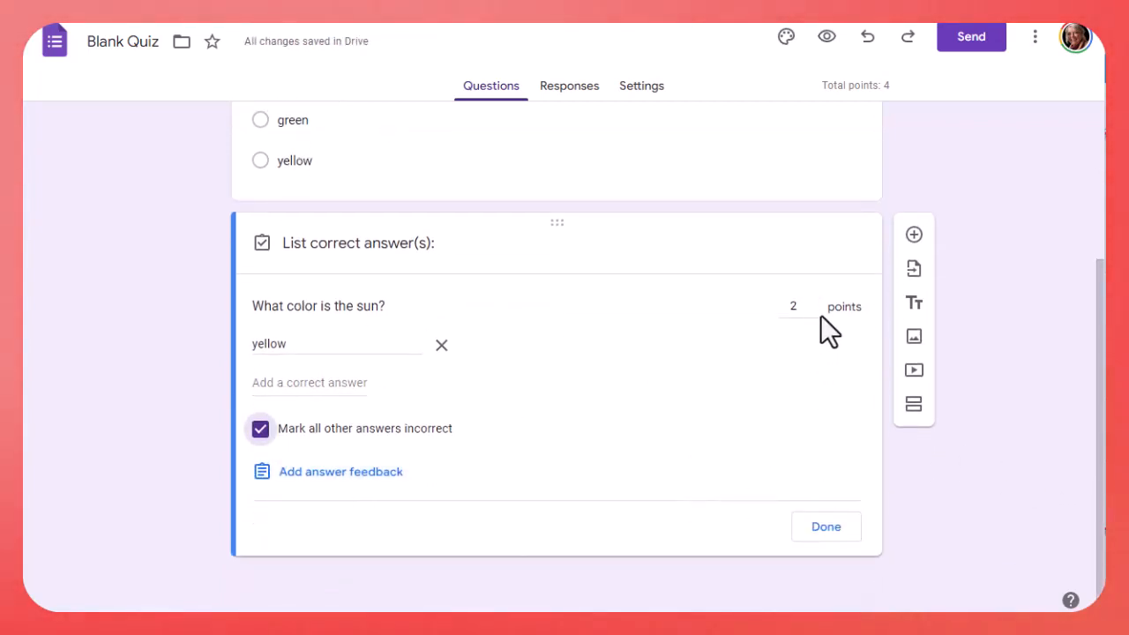
Duplicate the short-answer sun color question and change the copy's question type to Checkboxes
{"action": "left_click", "coordinate": [827, 529]}
{"action": "scroll", "coordinate": [761, 517], "scroll_direction": "down", "scroll_amount": 1}
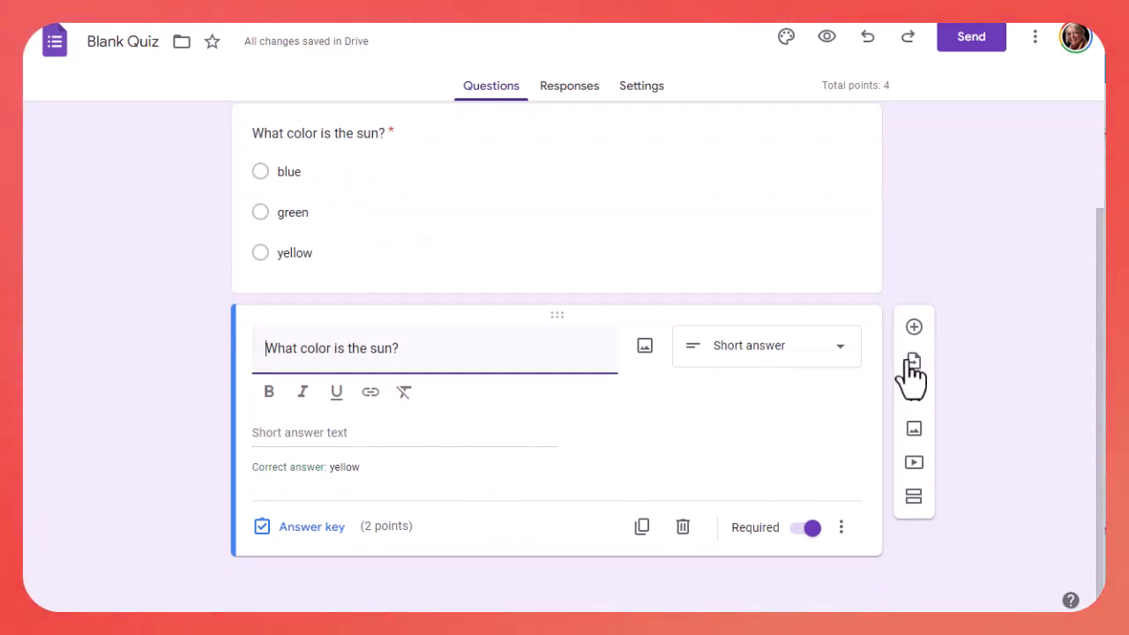
{"action": "left_click", "coordinate": [645, 538]}
{"action": "left_click", "coordinate": [642, 531]}
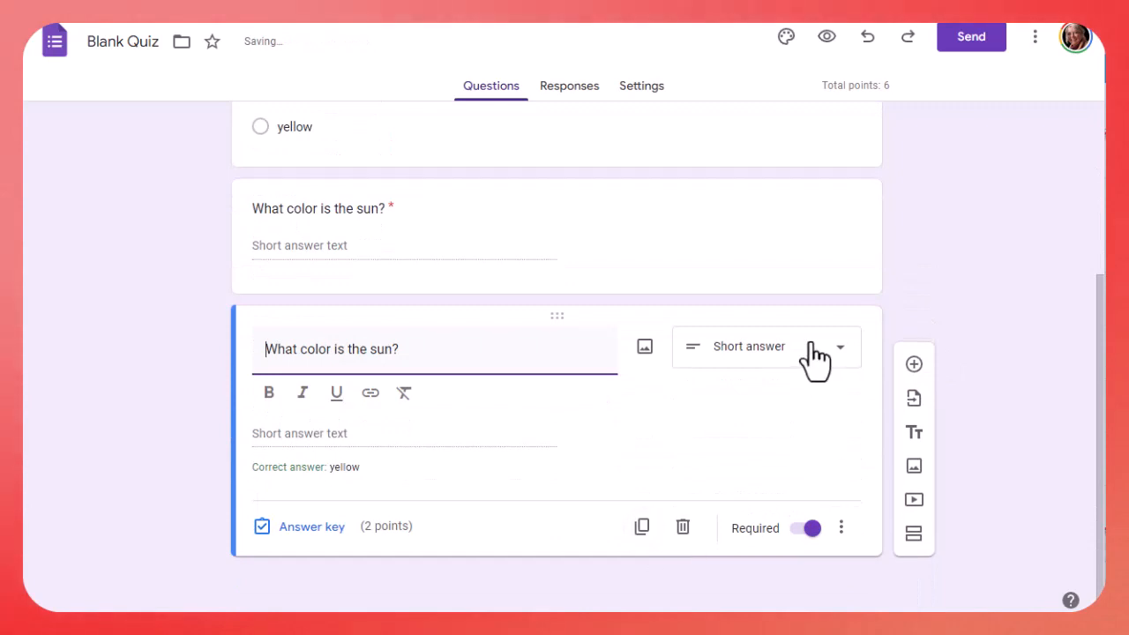
{"action": "left_click", "coordinate": [809, 346]}
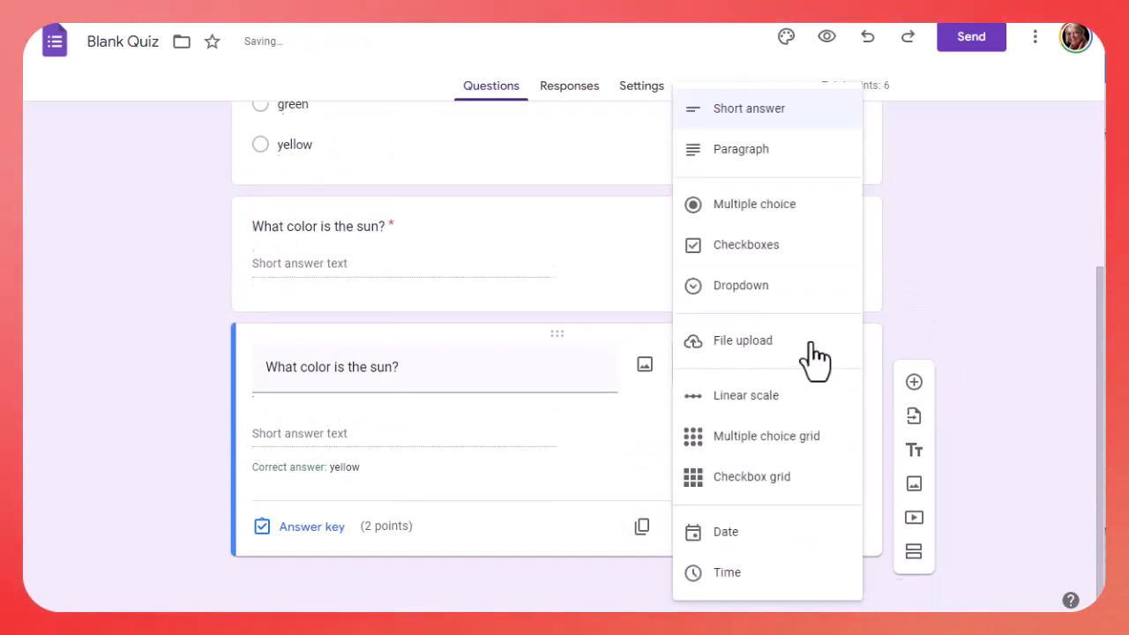
{"action": "left_click", "coordinate": [752, 247]}
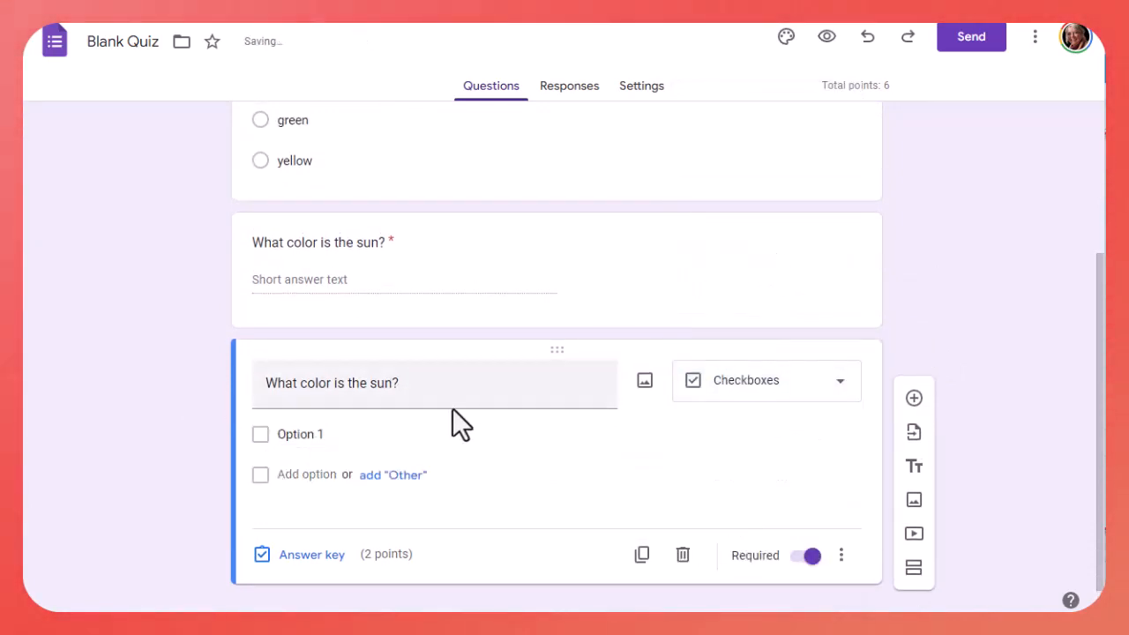
Change the checkbox question's text to "What color is the moon?"
{"action": "left_click", "coordinate": [394, 382]}
{"action": "left_click", "coordinate": [449, 375]}
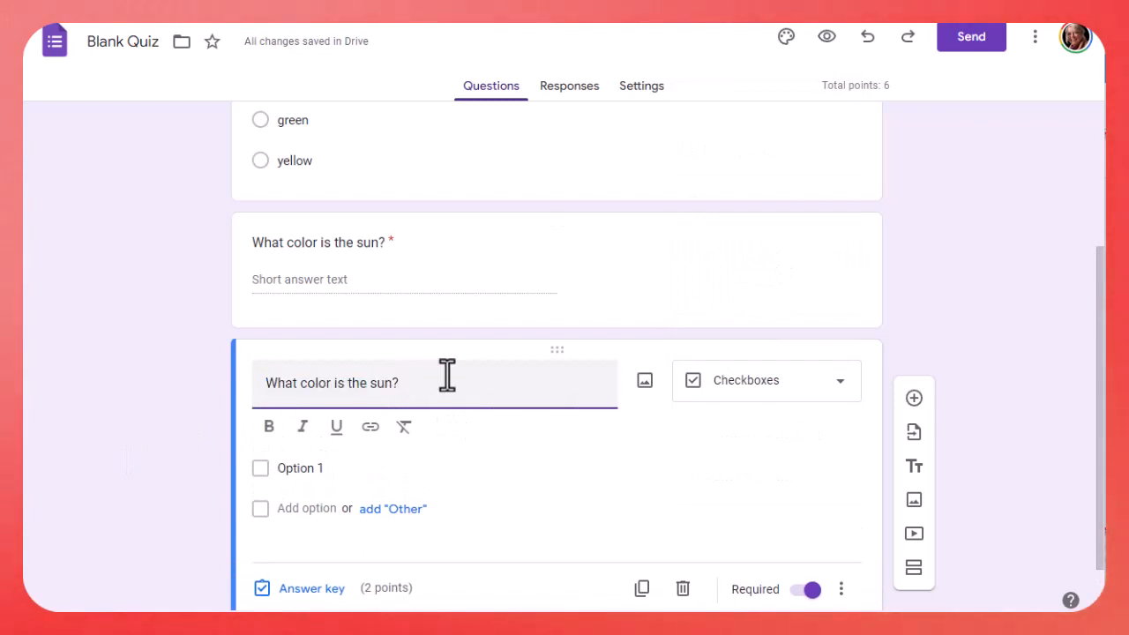
{"action": "left_click_drag", "start_coordinate": [447, 375], "coordinate": [330, 383]}
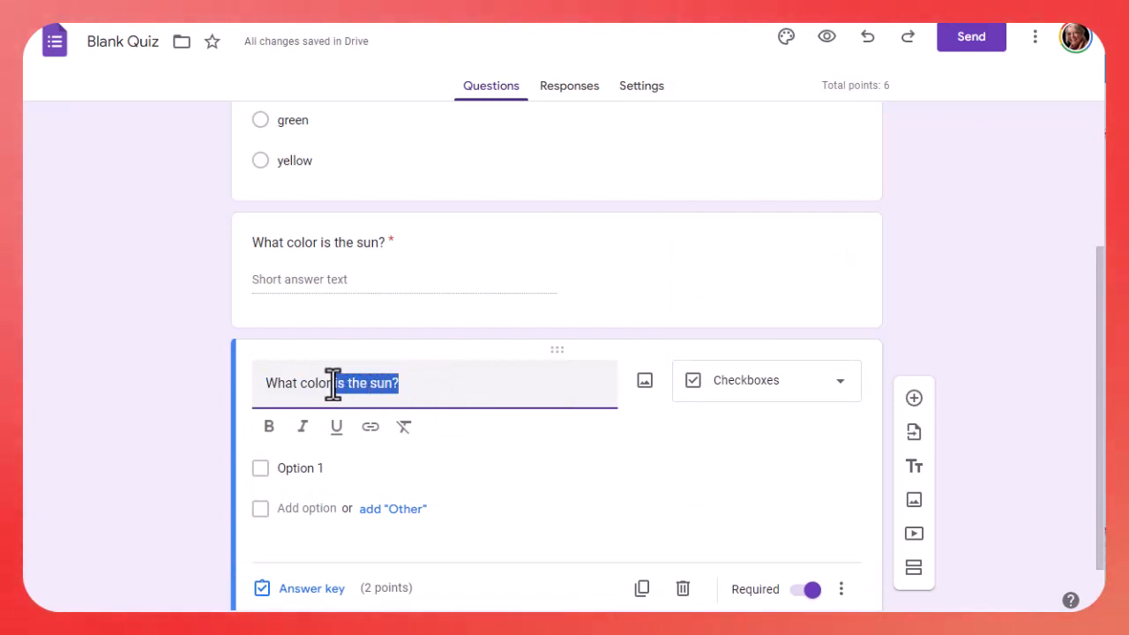
{"action": "type", "text": "is t"}
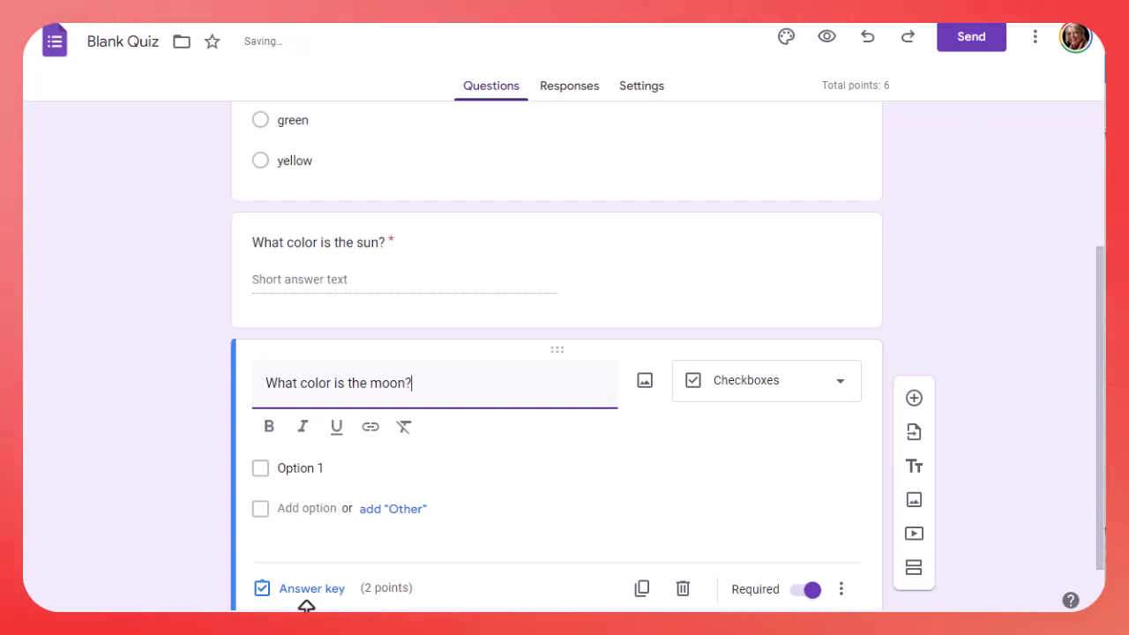
Give the moon color question the checkbox options white, black and green
{"action": "left_click", "coordinate": [319, 468]}
{"action": "type", "text": "white"}
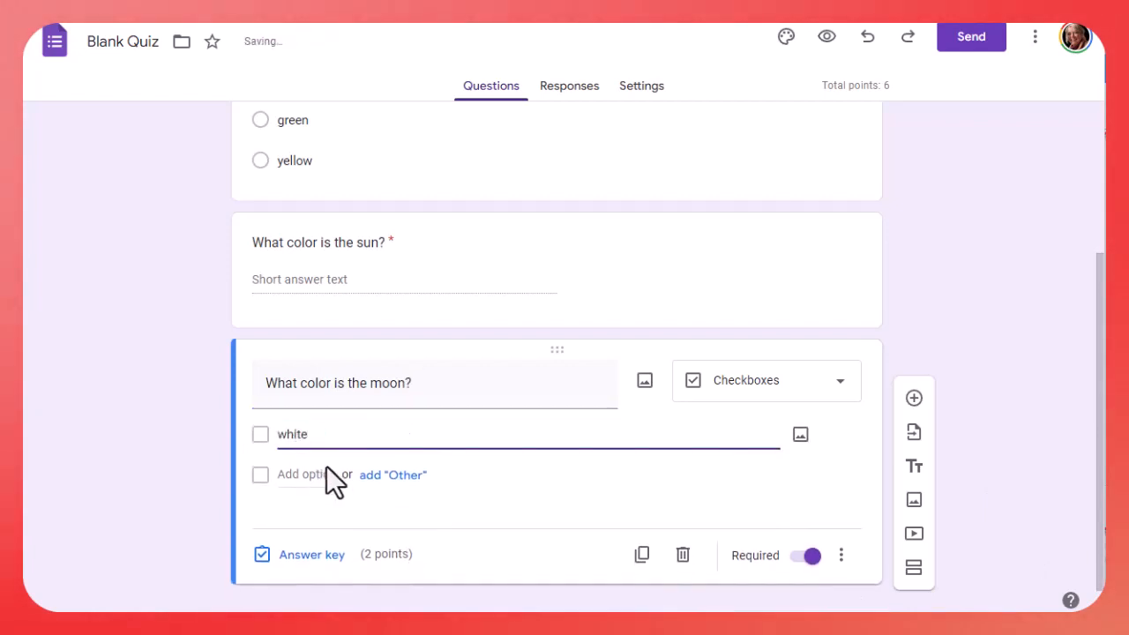
{"action": "left_click", "coordinate": [325, 474]}
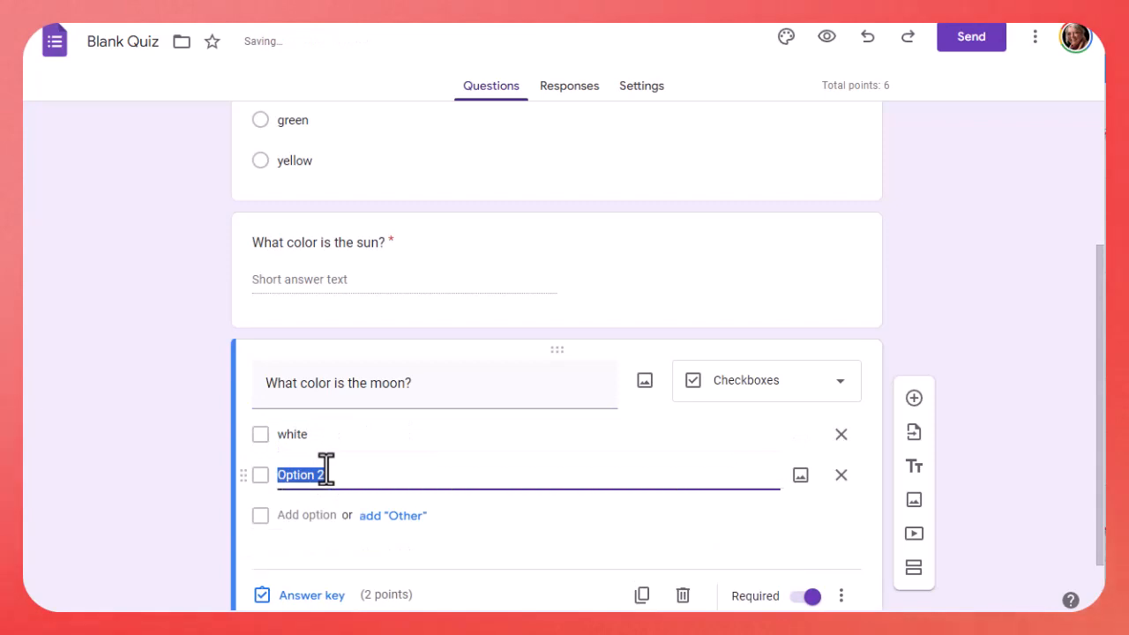
{"action": "left_click", "coordinate": [294, 516]}
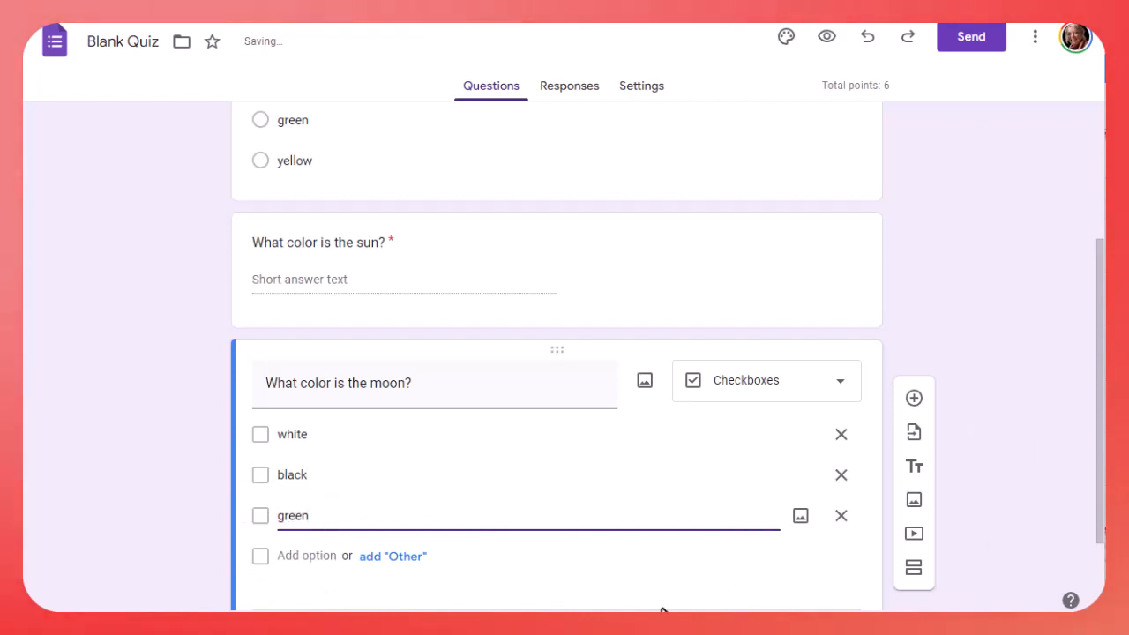
Mark white as the correct answer in the moon color question's answer key
{"action": "scroll", "coordinate": [862, 531], "scroll_direction": "down", "scroll_amount": 2}
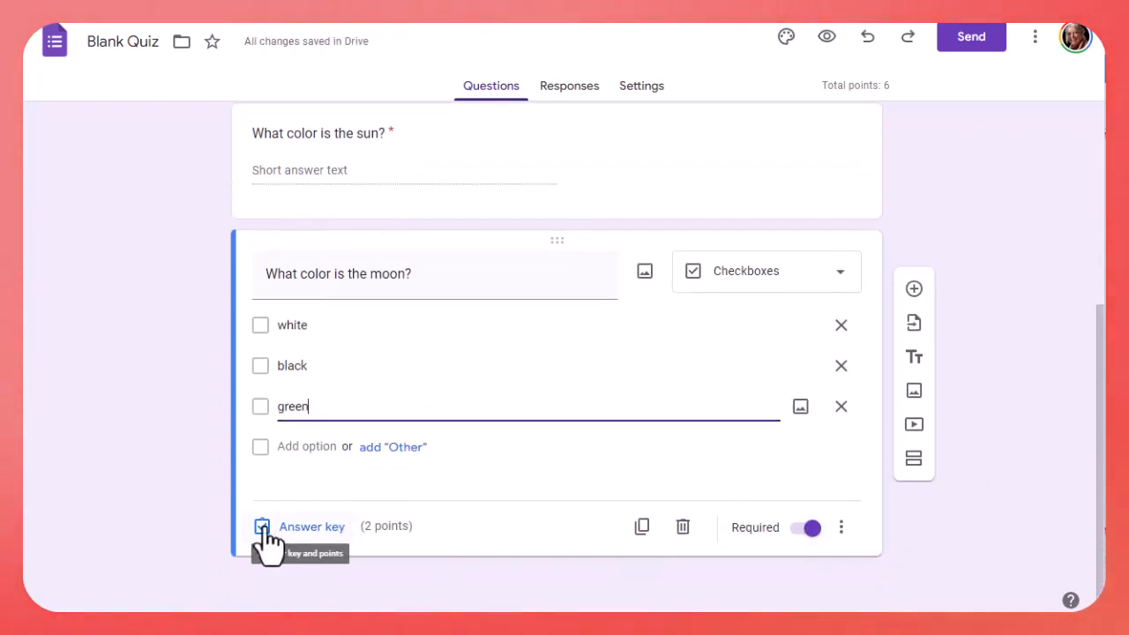
{"action": "left_click", "coordinate": [308, 530]}
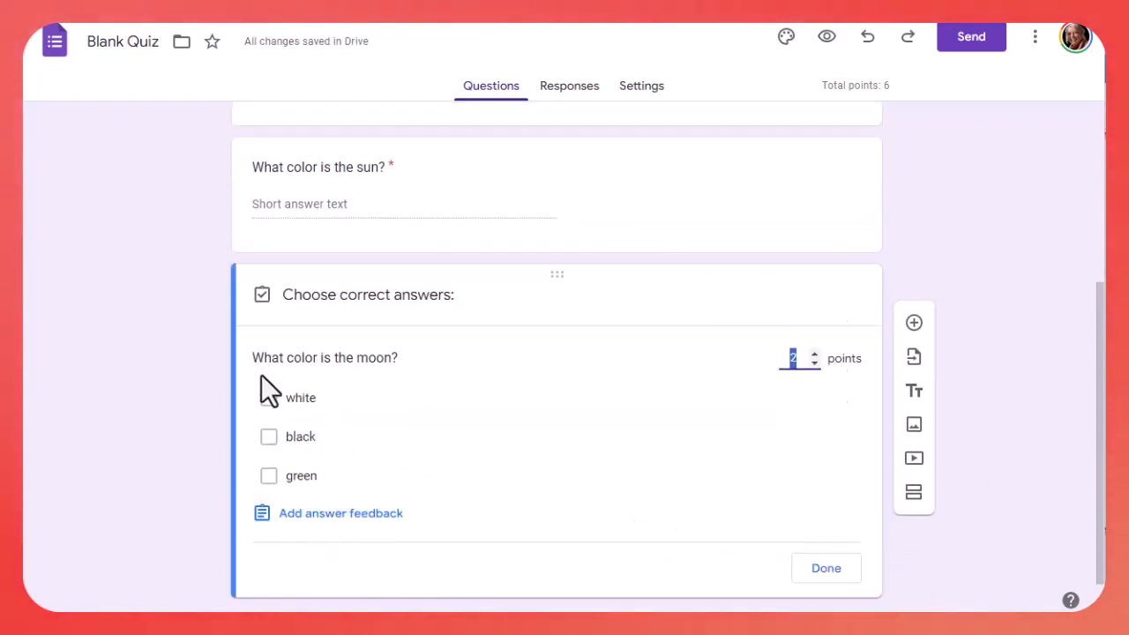
{"action": "left_click", "coordinate": [269, 398]}
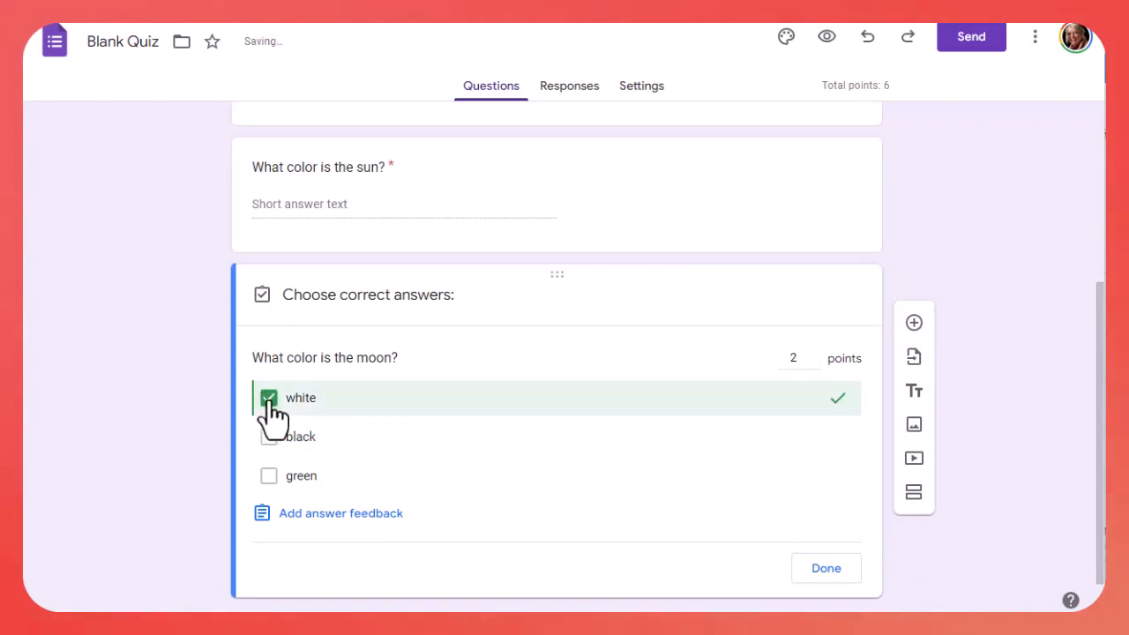
{"action": "left_click", "coordinate": [819, 578]}
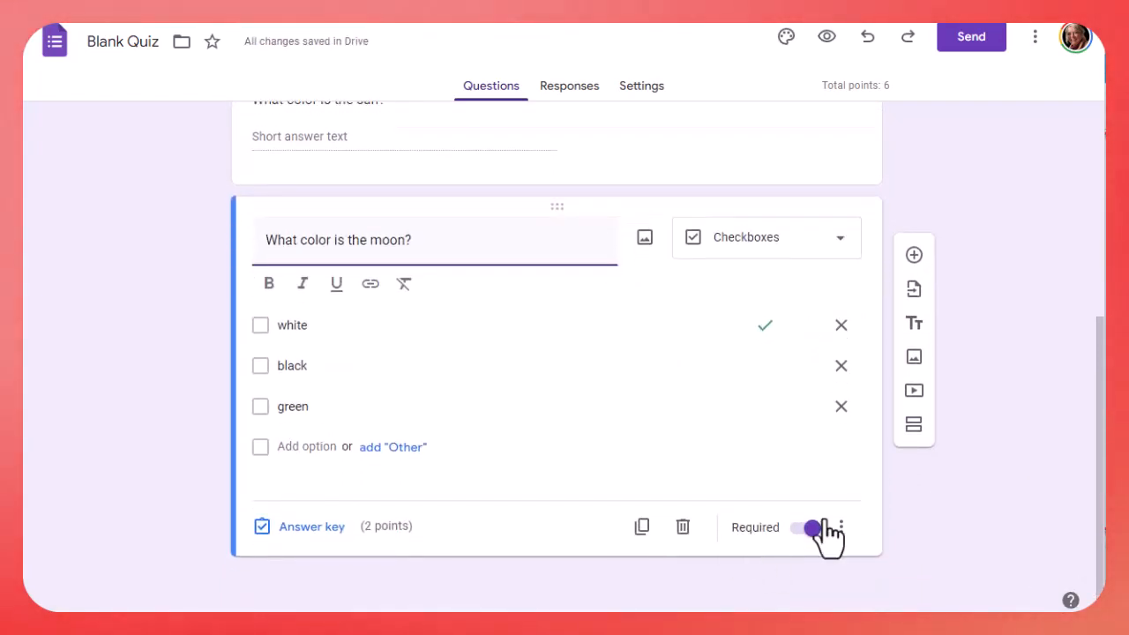
Duplicate the moon color question and change the copy's question type to Dropdown
{"action": "left_click", "coordinate": [641, 527]}
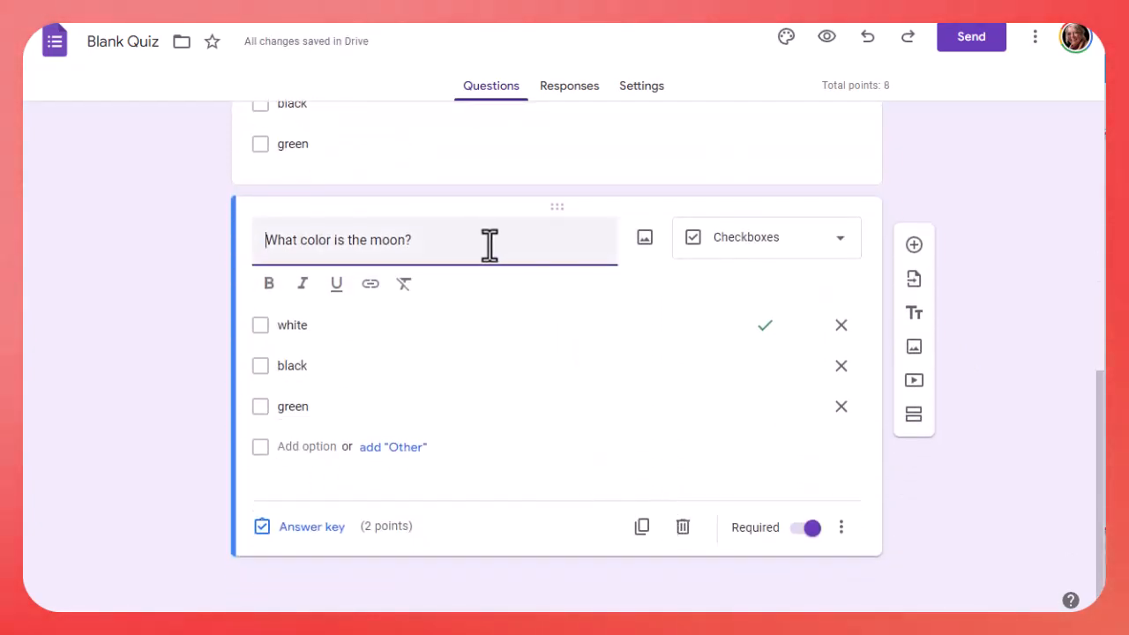
{"action": "left_click_drag", "start_coordinate": [489, 245], "coordinate": [265, 241]}
{"action": "type", "text": "What is"}
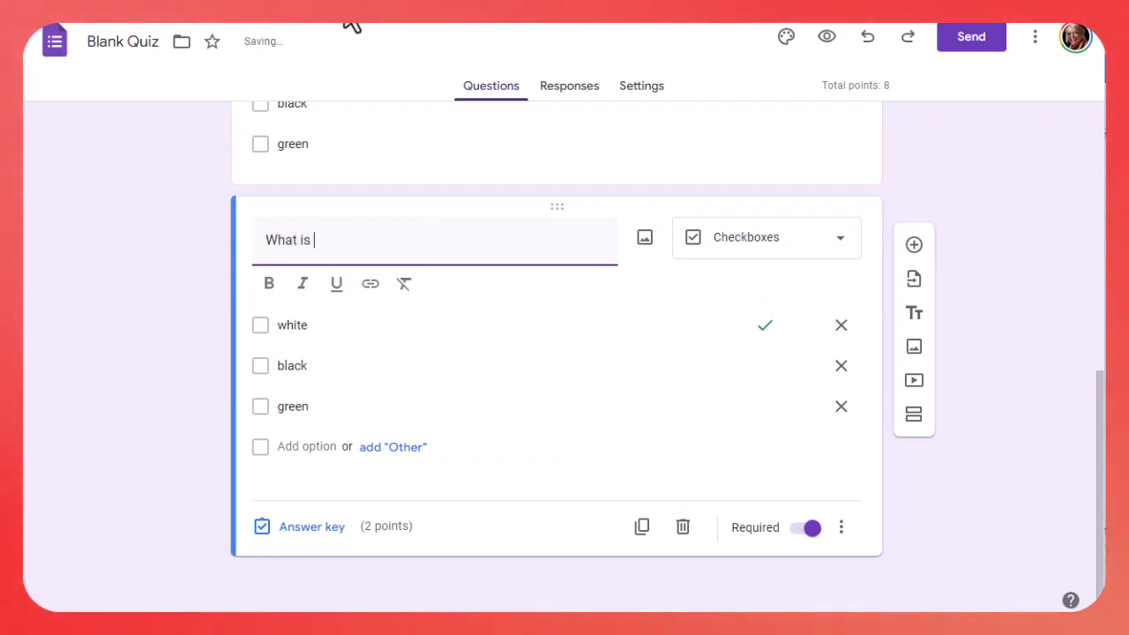
{"action": "left_click", "coordinate": [768, 241]}
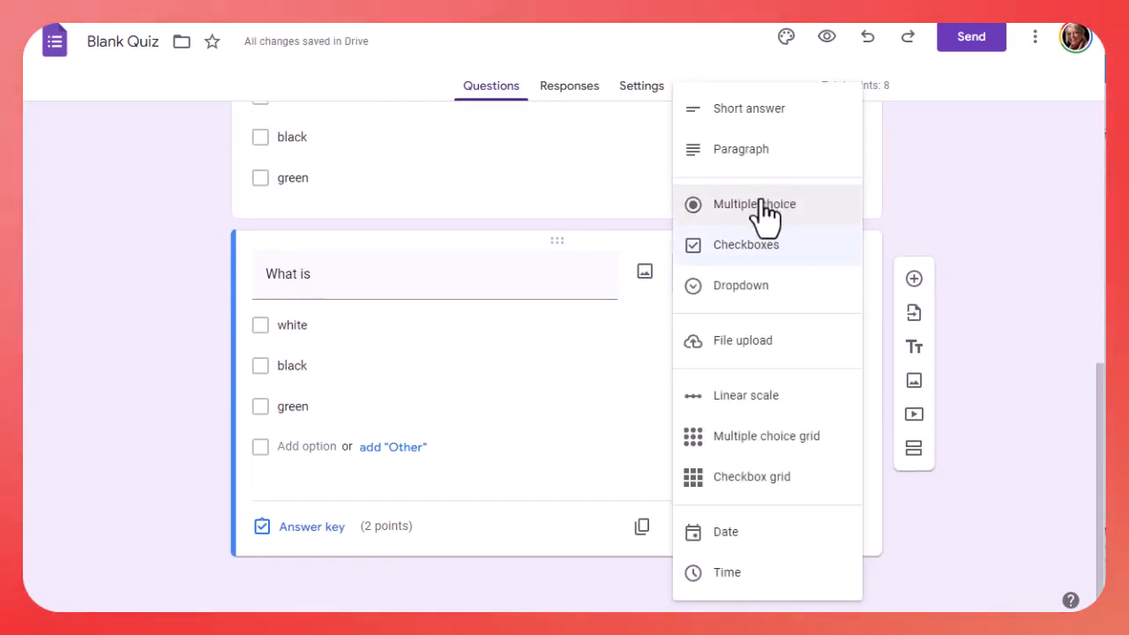
{"action": "left_click", "coordinate": [743, 296]}
Replace the dropdown question's text with the statement "The moon is red."
{"action": "triple_click", "coordinate": [377, 287]}
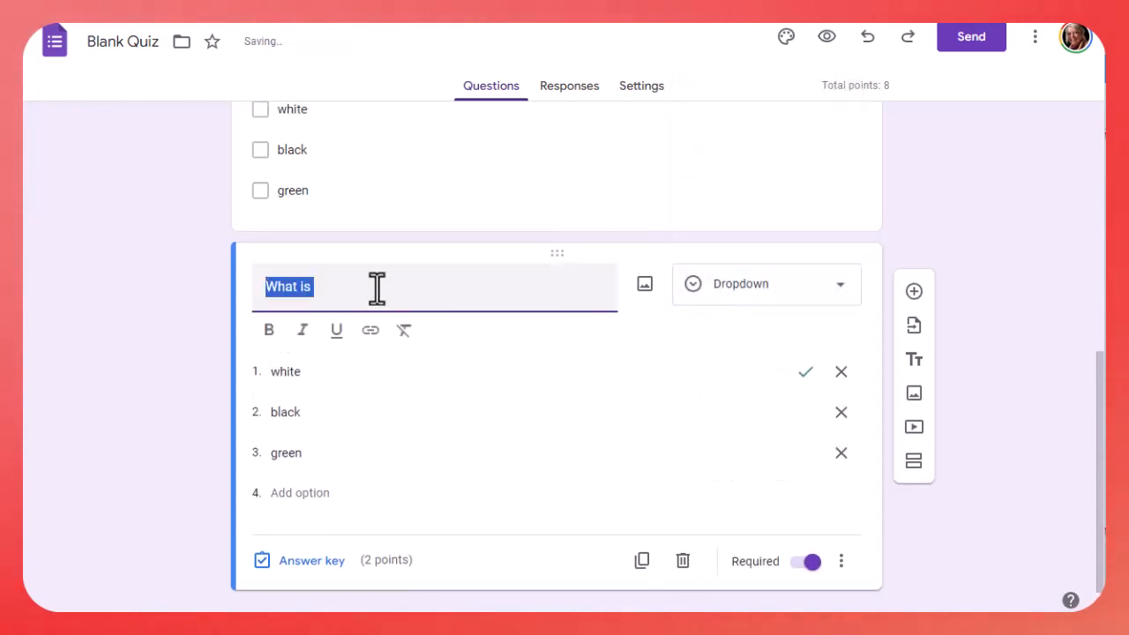
{"action": "type", "text": "The moon is"}
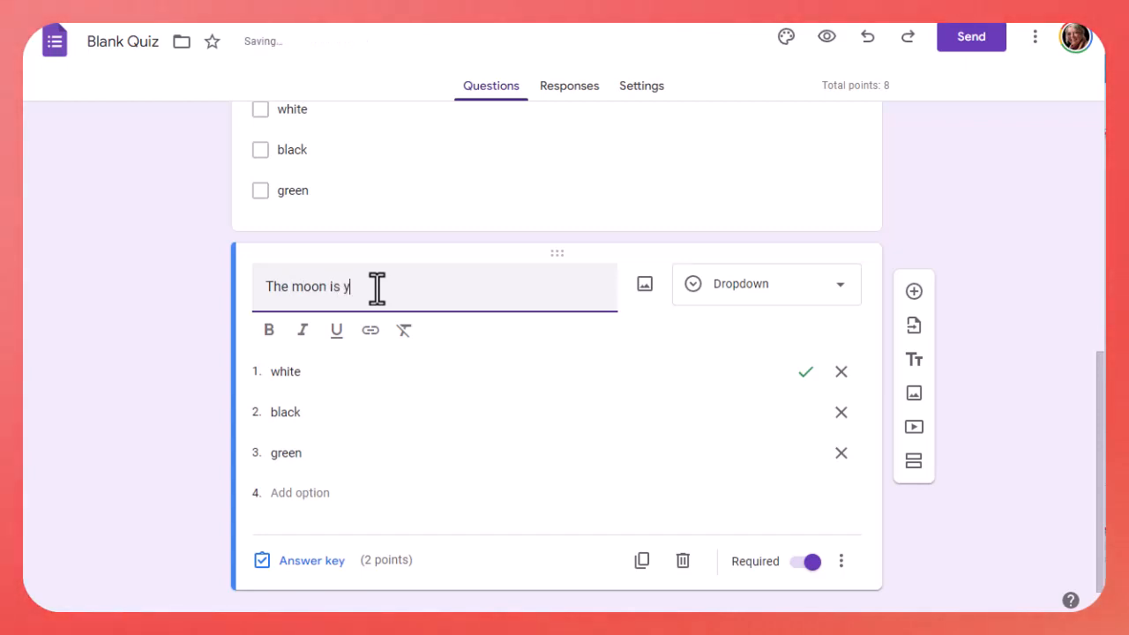
{"action": "type", "text": " red."}
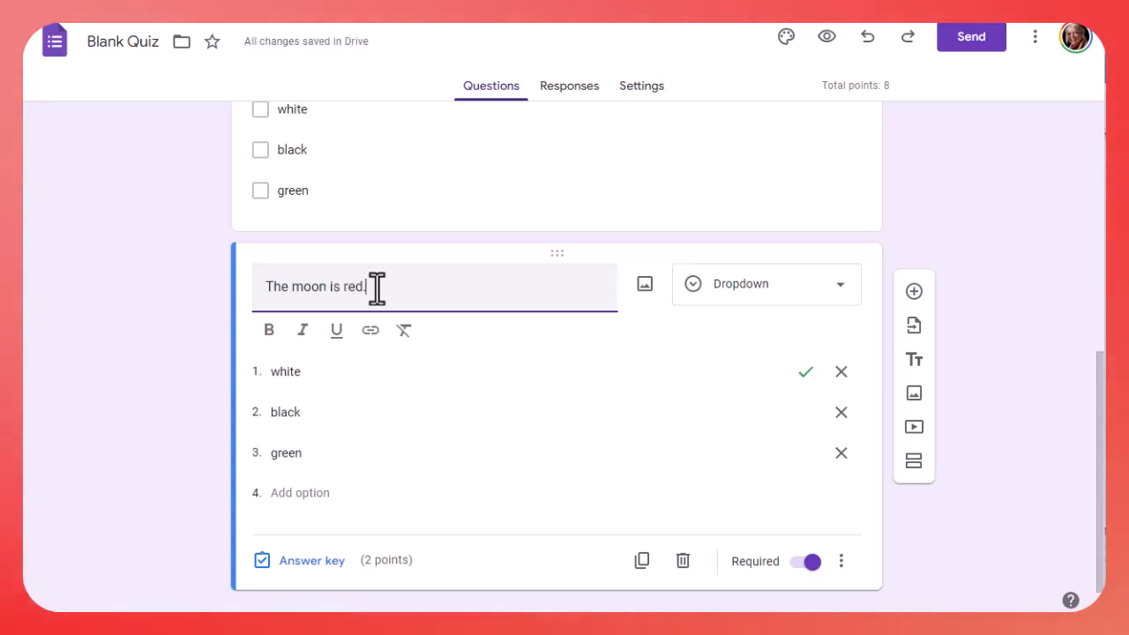
Change the dropdown's first two options to True and False and remove the green option
{"action": "left_click", "coordinate": [298, 380]}
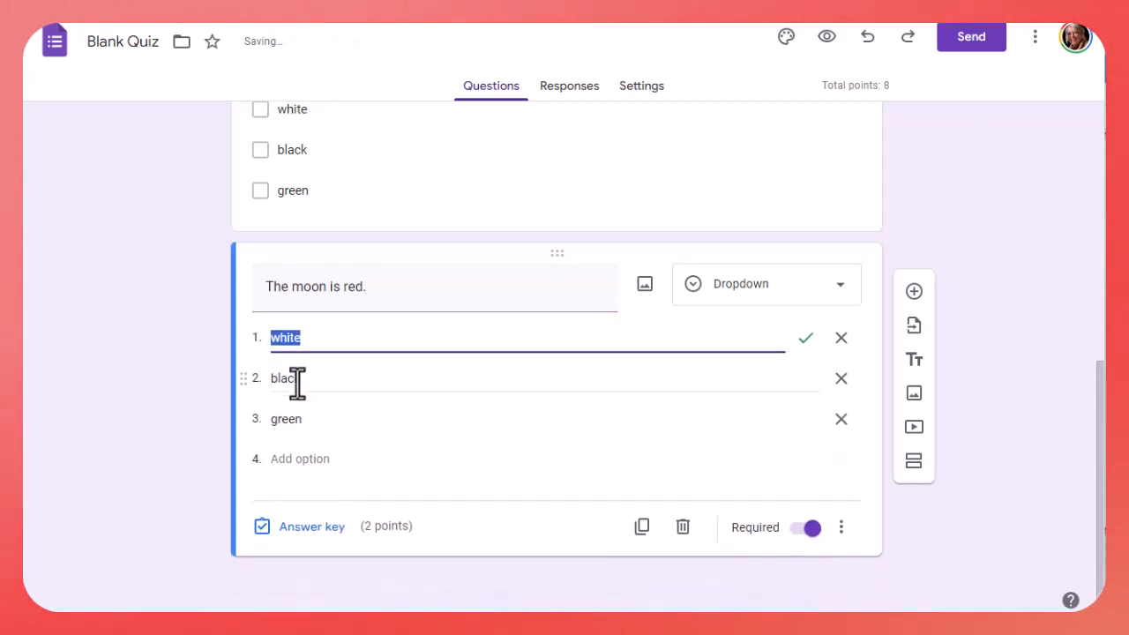
{"action": "type", "text": "True"}
{"action": "left_click", "coordinate": [297, 380]}
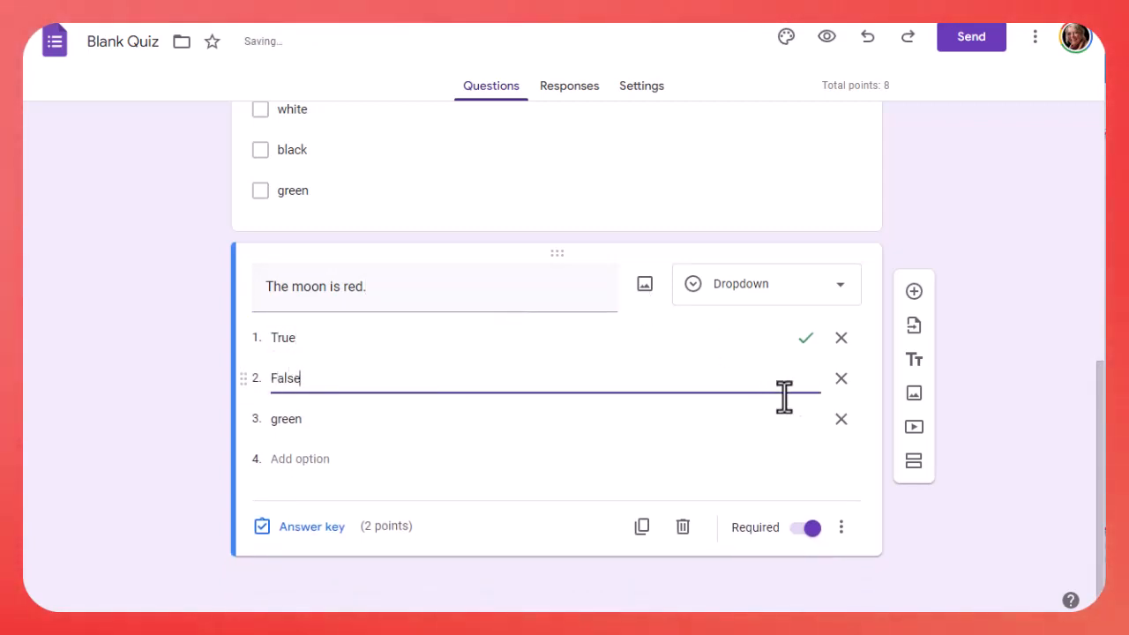
{"action": "left_click", "coordinate": [841, 419]}
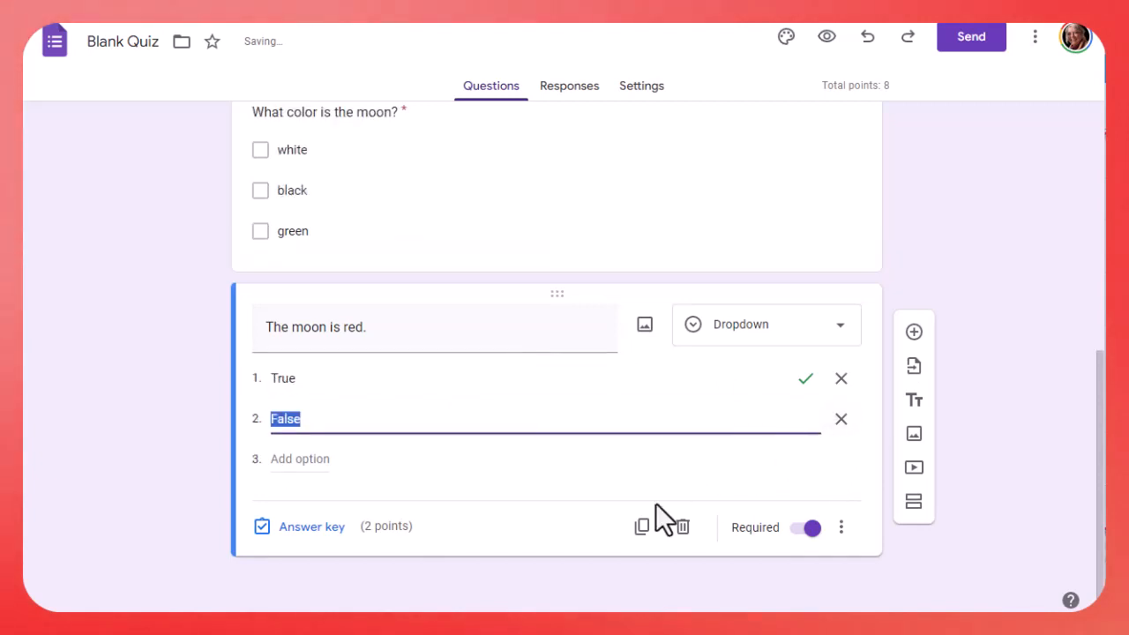
Set False instead of True as the correct answer for "The moon is red."
{"action": "left_click", "coordinate": [300, 527]}
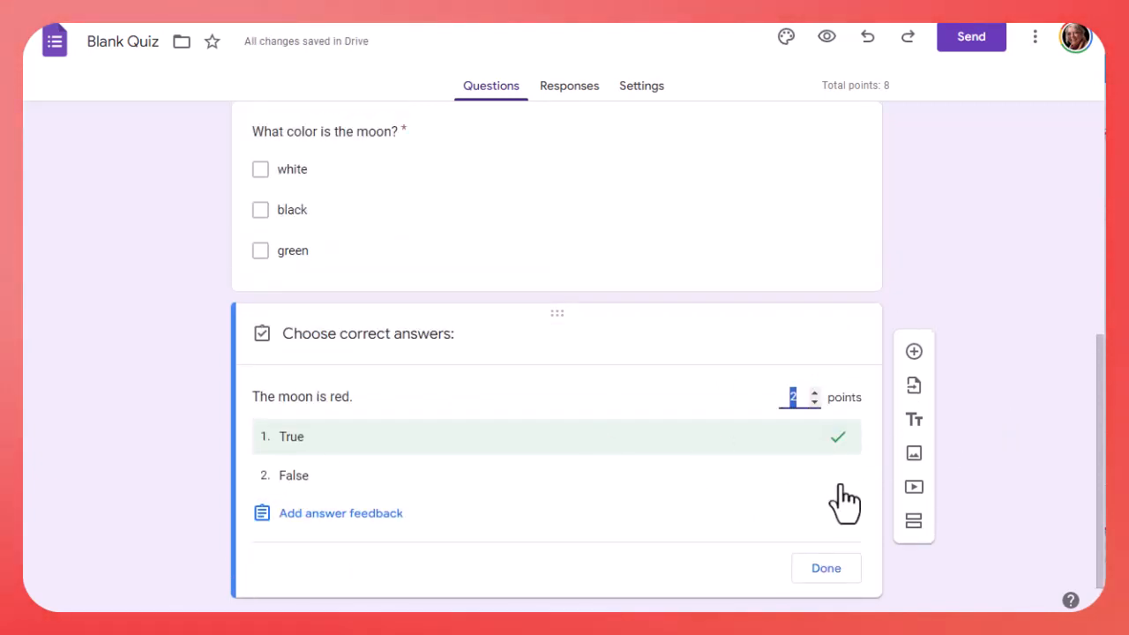
{"action": "left_click", "coordinate": [829, 484]}
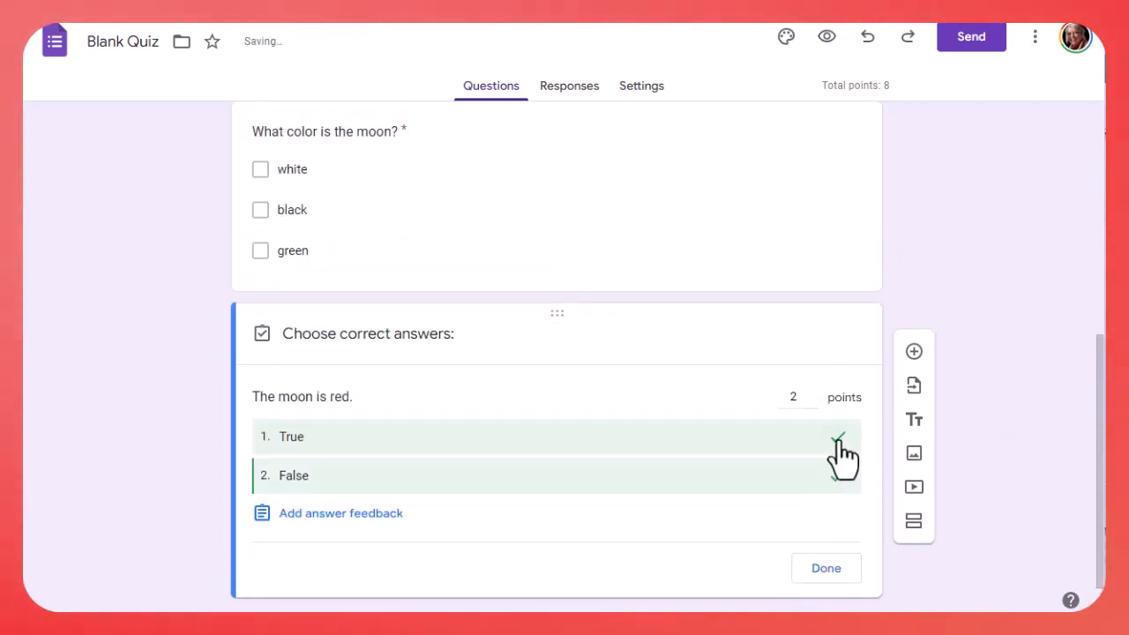
{"action": "left_click", "coordinate": [827, 569]}
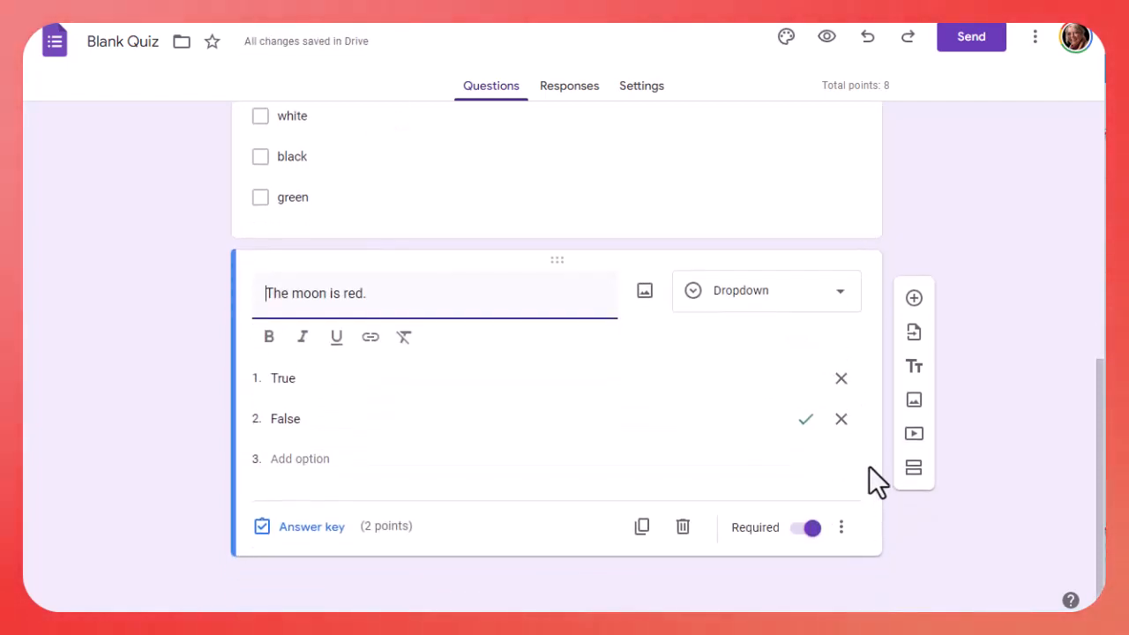
Add a new Paragraph question reading "Why is the sky blue?"
{"action": "left_click", "coordinate": [915, 299]}
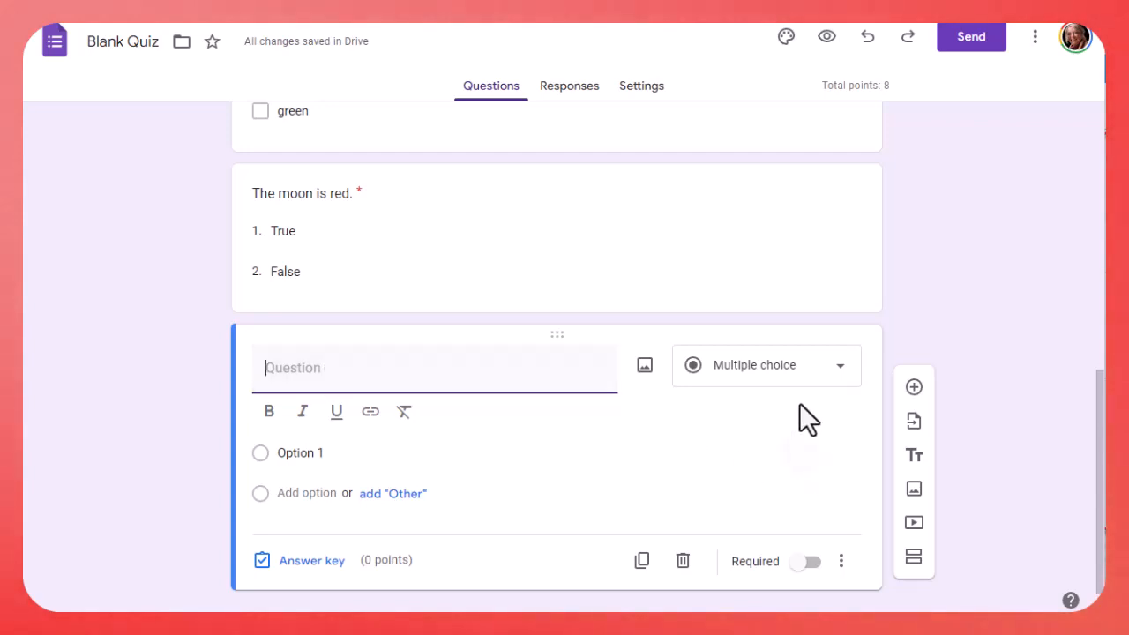
{"action": "left_click", "coordinate": [777, 372]}
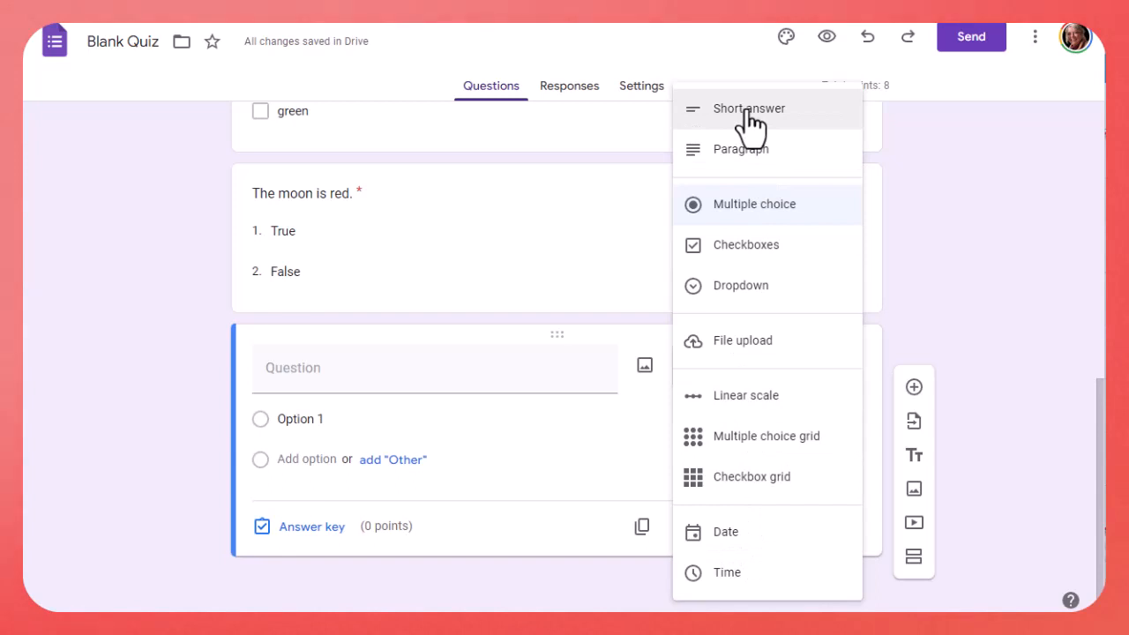
{"action": "left_click", "coordinate": [739, 152]}
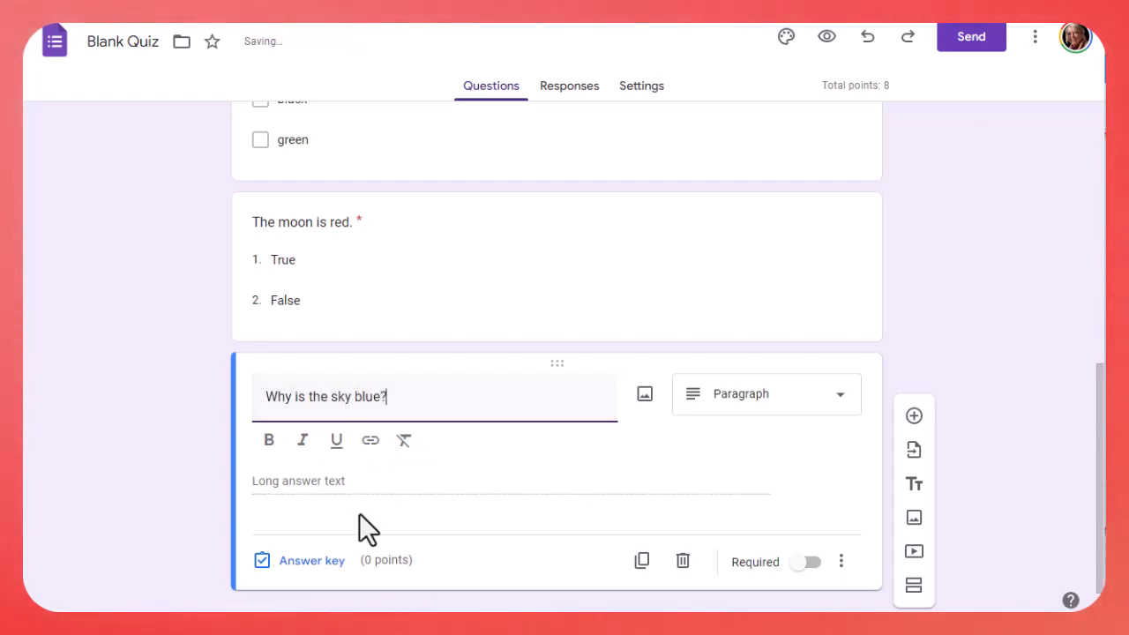
Set the sky question's value to 2 points in its answer key
{"action": "left_click", "coordinate": [335, 485]}
{"action": "left_click", "coordinate": [323, 535]}
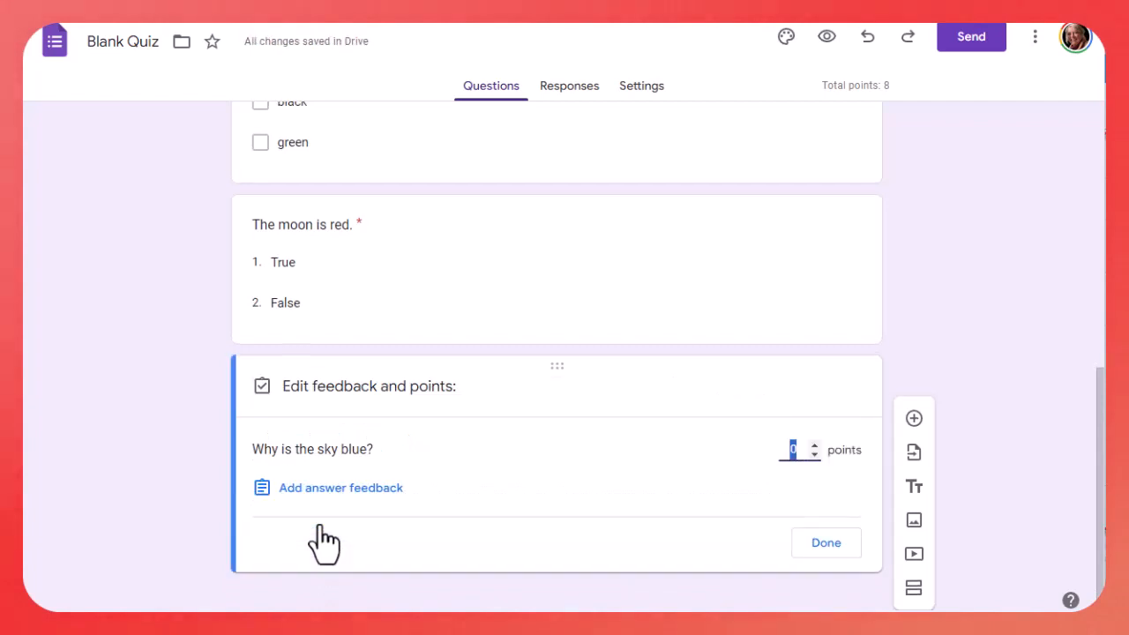
{"action": "left_click", "coordinate": [815, 446]}
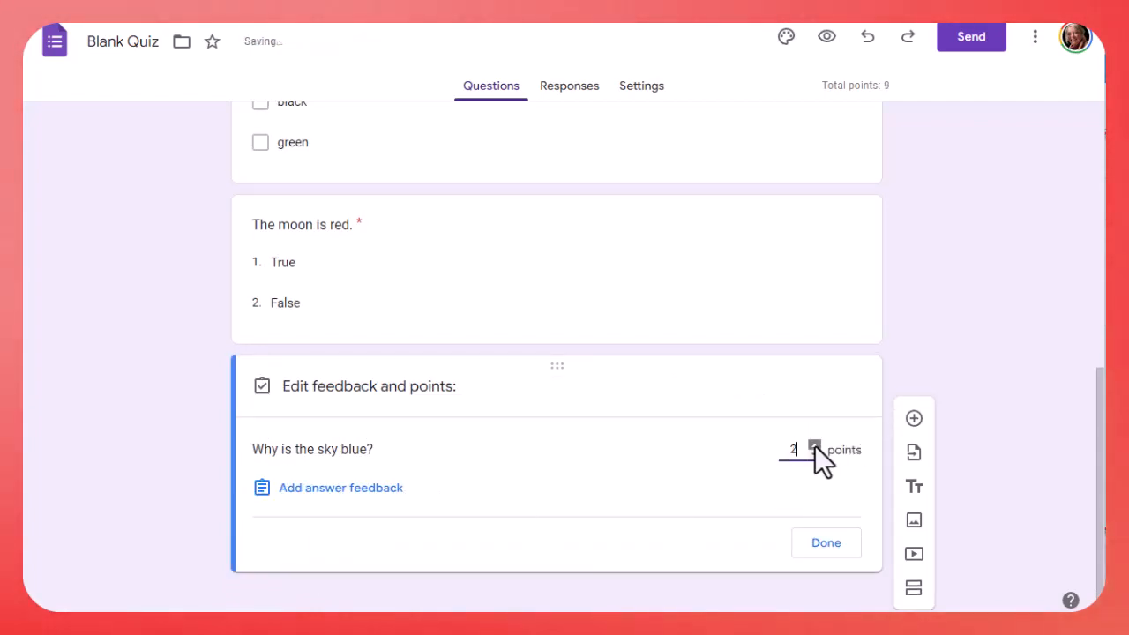
Add the answer feedback "This will be graded at a later date." to the sky question and make the question required
{"action": "left_click", "coordinate": [318, 496]}
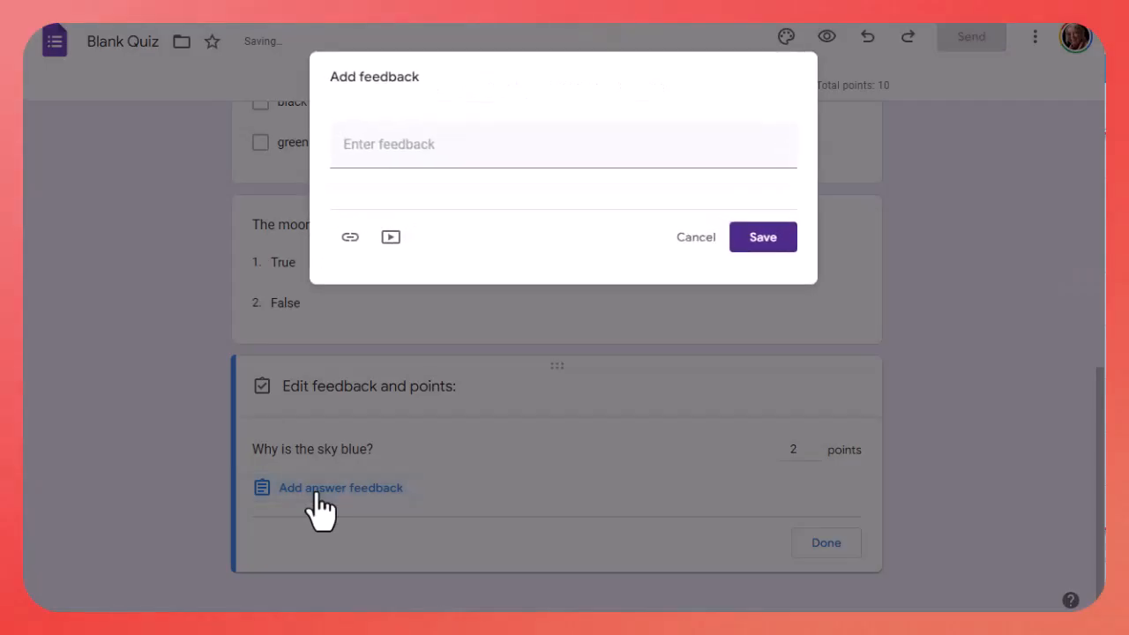
{"action": "left_click", "coordinate": [374, 144]}
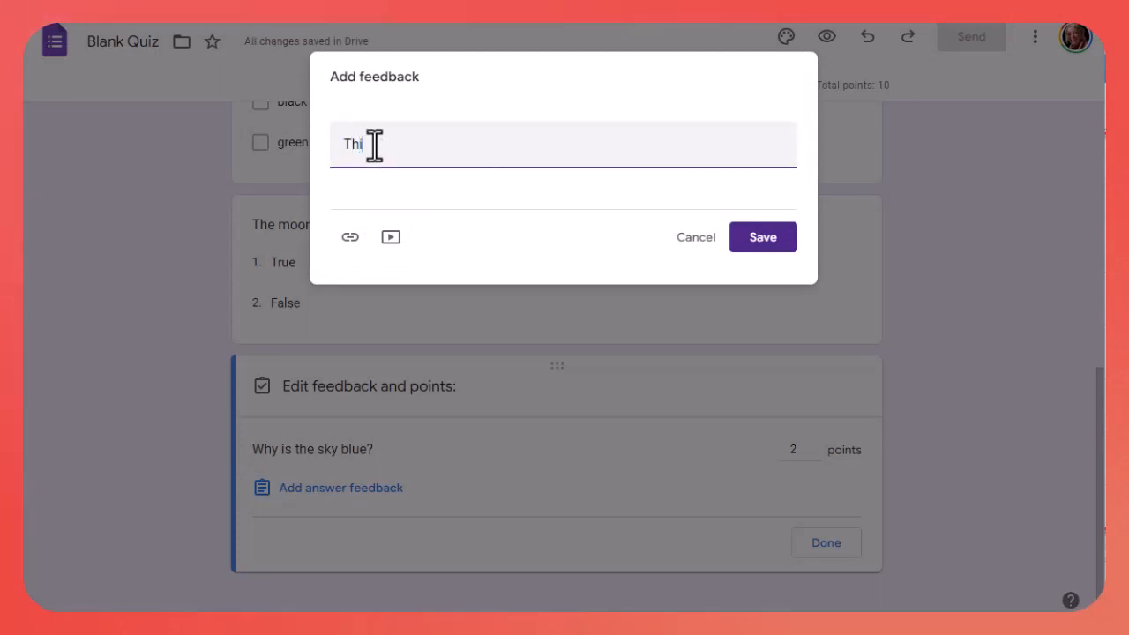
{"action": "type", "text": "This will be grade"}
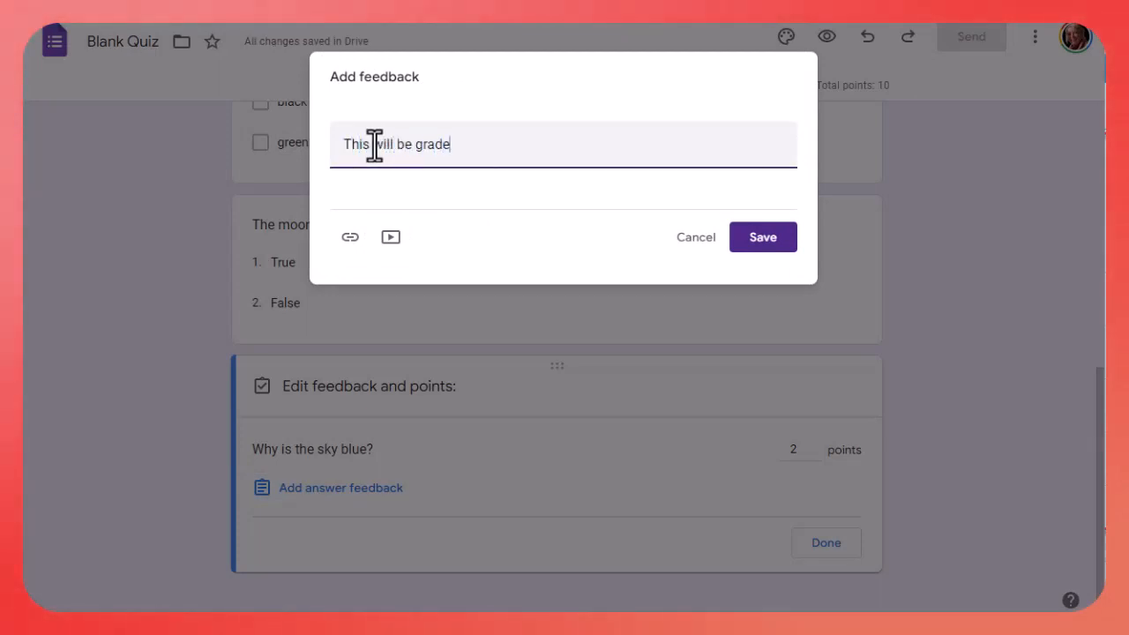
{"action": "type", "text": "d at a later date."}
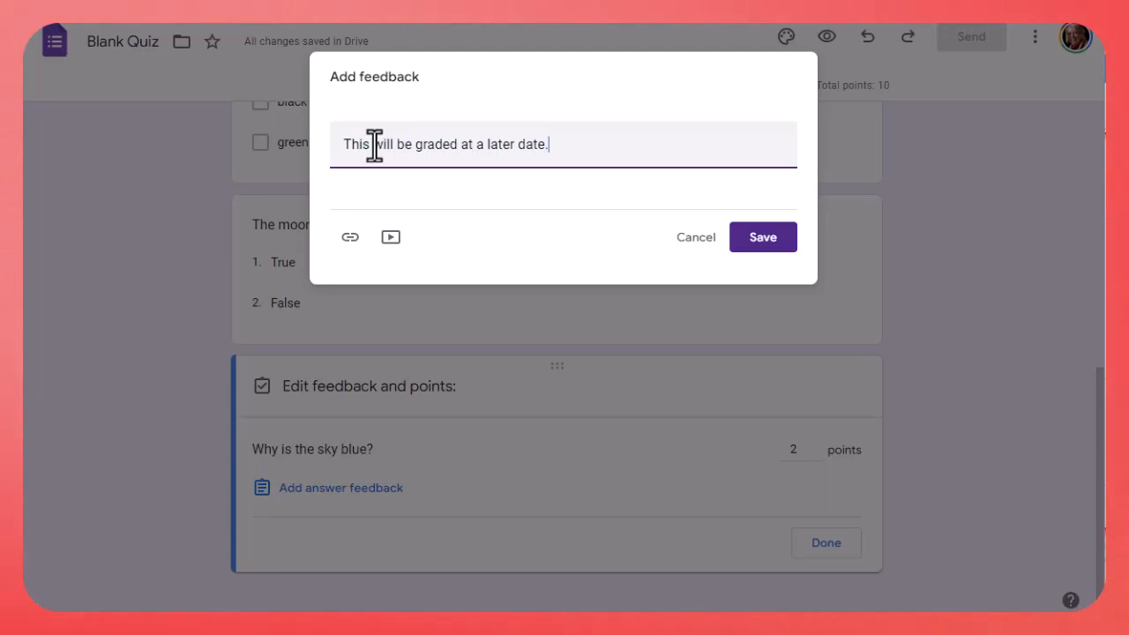
{"action": "left_click", "coordinate": [763, 240]}
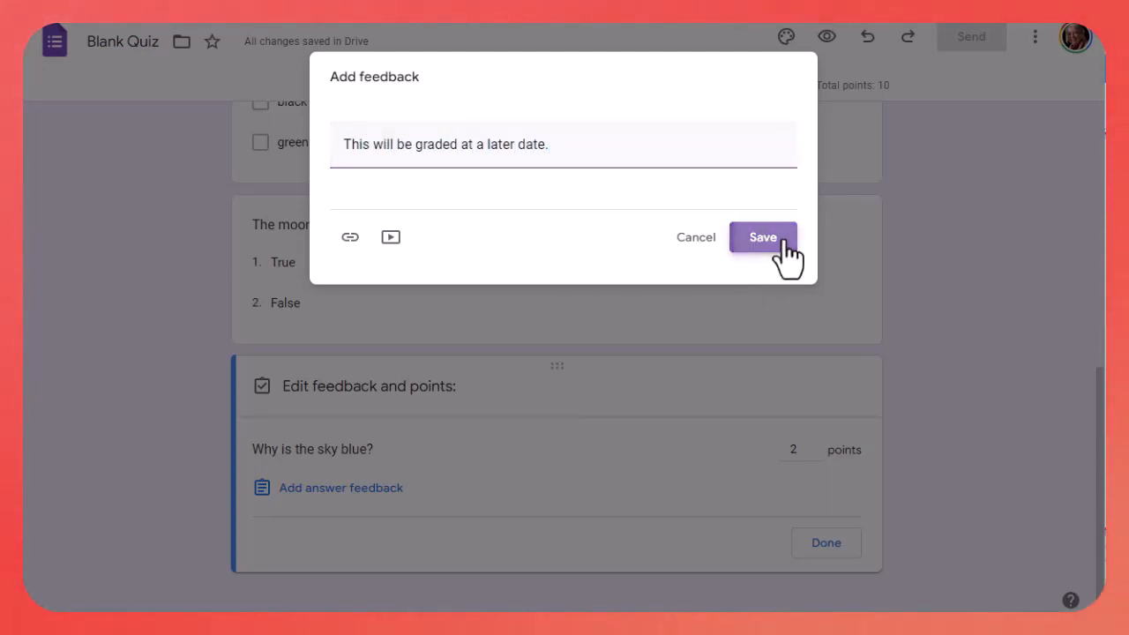
{"action": "scroll", "coordinate": [874, 527], "scroll_direction": "down", "scroll_amount": 1}
{"action": "left_click", "coordinate": [838, 525]}
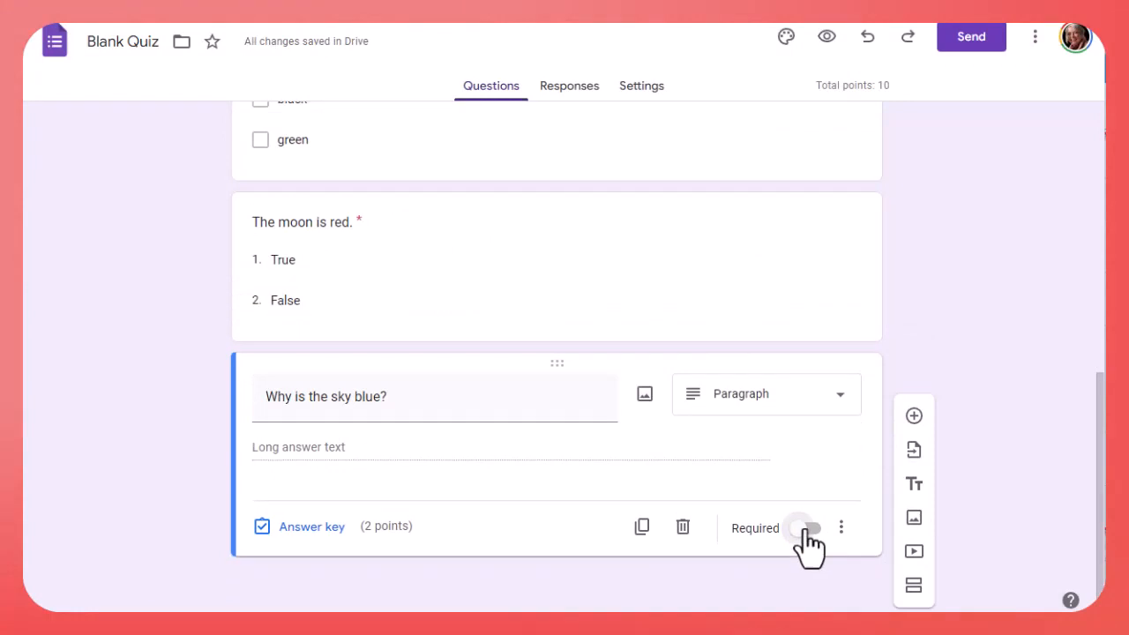
{"action": "left_click", "coordinate": [808, 530]}
Rename the quiz form file from Blank Quiz to "Week #3 Quiz"
{"action": "scroll", "coordinate": [885, 219], "scroll_direction": "up", "scroll_amount": 10}
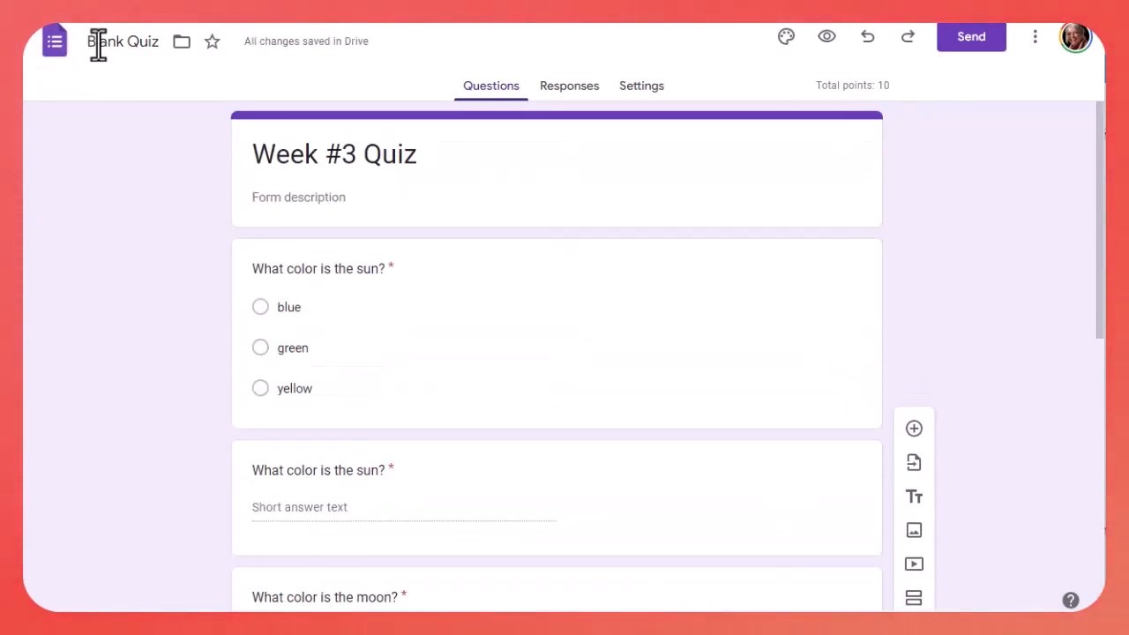
{"action": "left_click", "coordinate": [87, 40]}
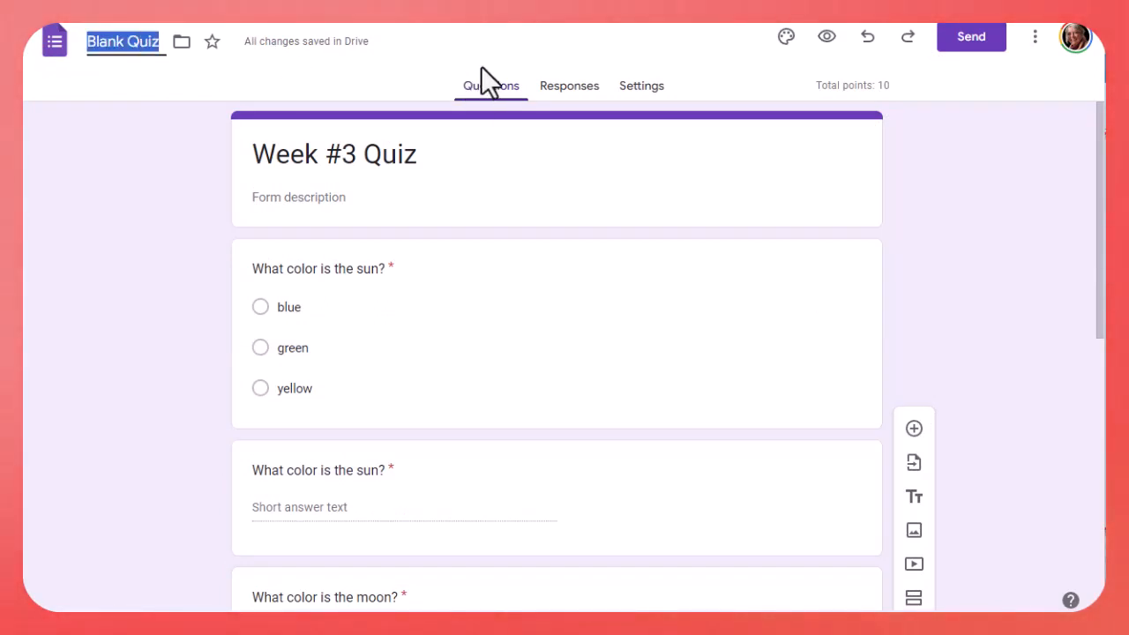
{"action": "type", "text": "Week"}
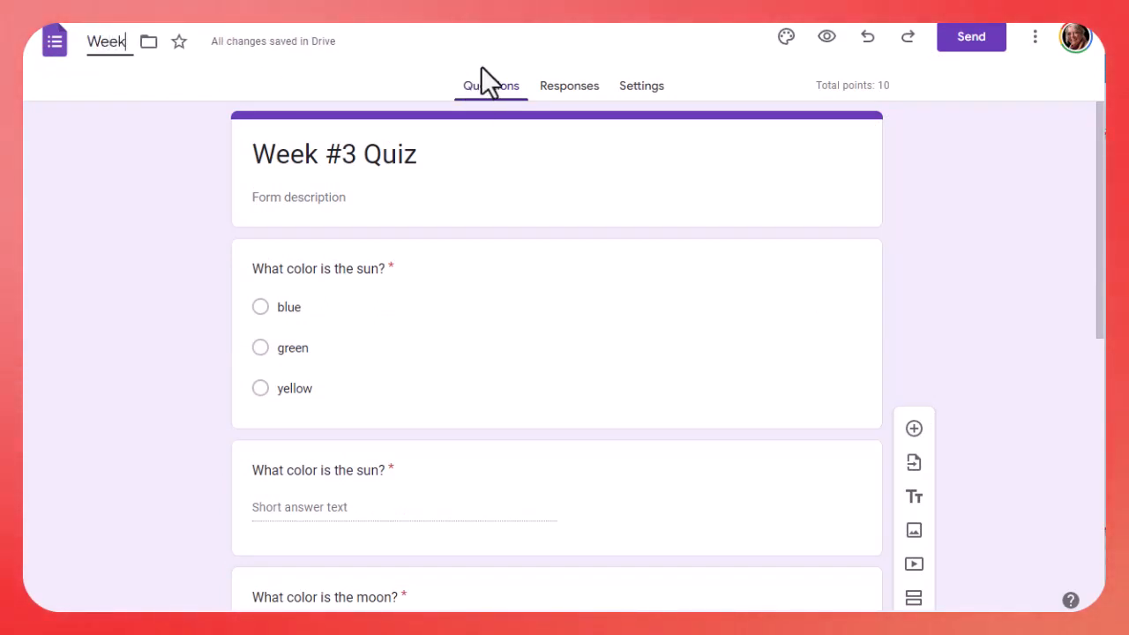
{"action": "type", "text": " #3 Quiz"}
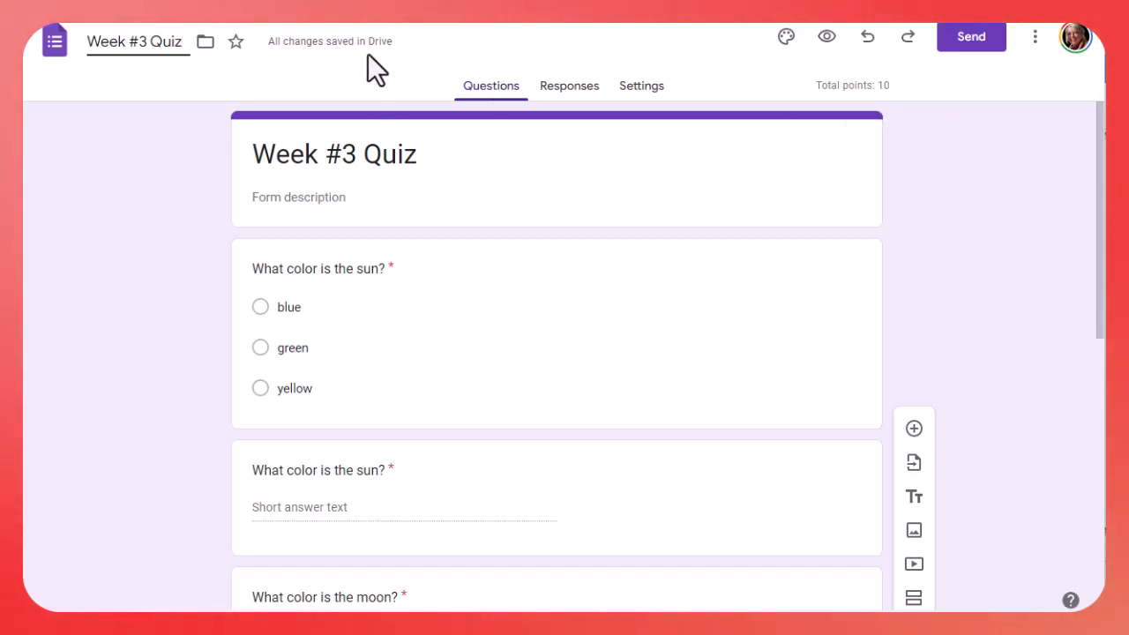
Return to the Classroom assignment draft, assign the Week #3 Quiz, and check the Week 3 topic in the classwork list
{"action": "key", "text": "ctrl+shift+Tab"}
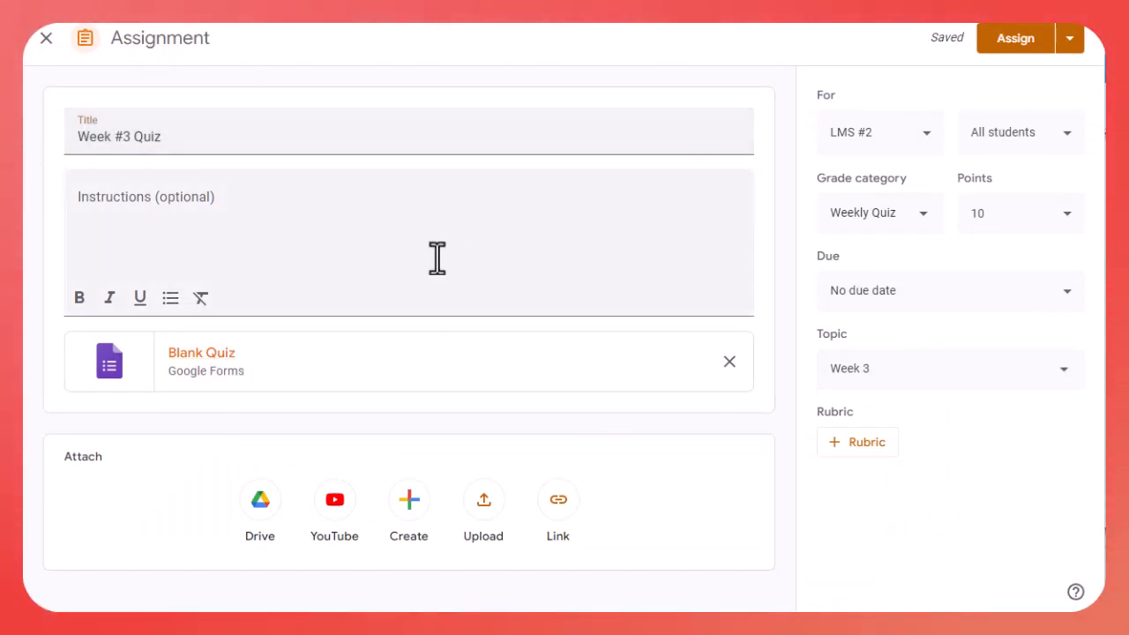
{"action": "left_click", "coordinate": [1016, 44]}
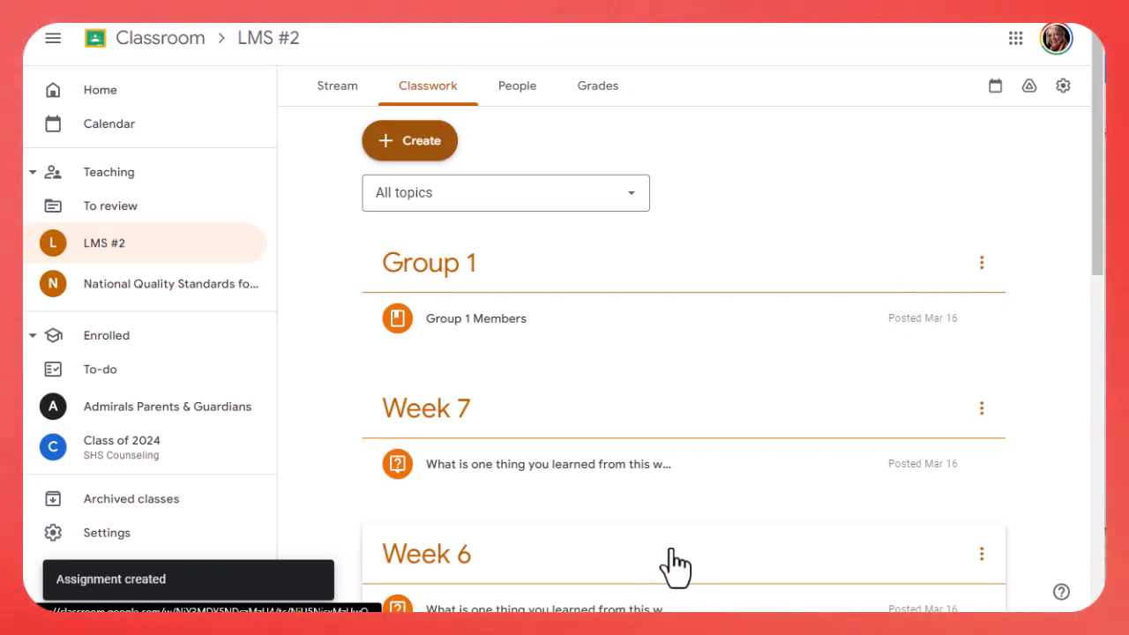
{"action": "scroll", "coordinate": [672, 569], "scroll_direction": "down", "scroll_amount": 3}
{"action": "scroll", "coordinate": [677, 565], "scroll_direction": "down", "scroll_amount": 5}
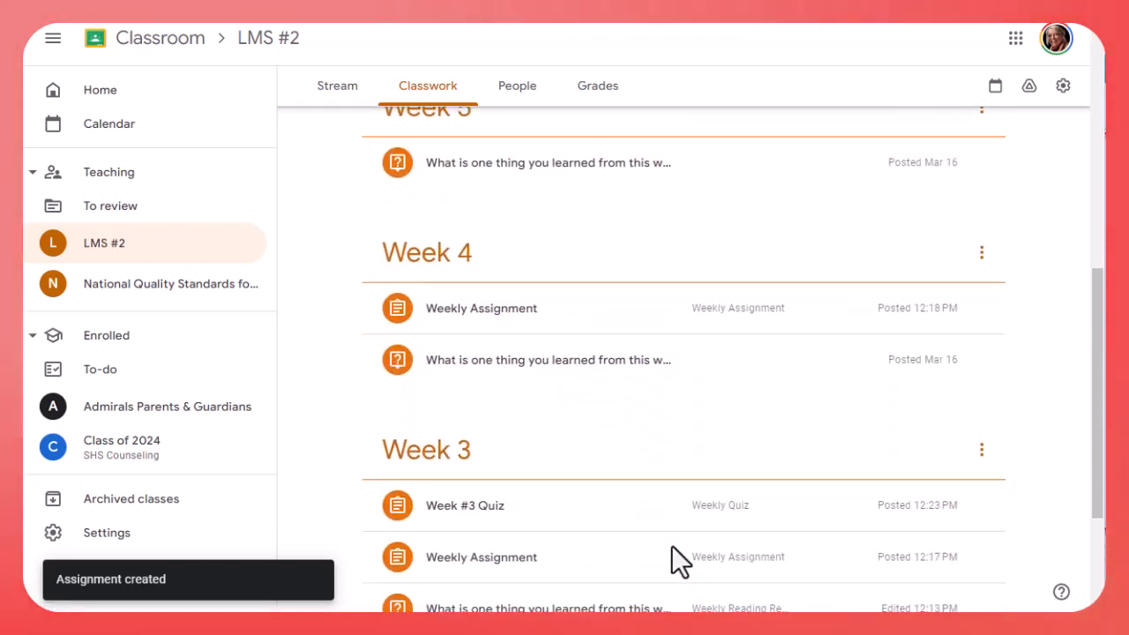
{"action": "scroll", "coordinate": [672, 565], "scroll_direction": "down", "scroll_amount": 1}
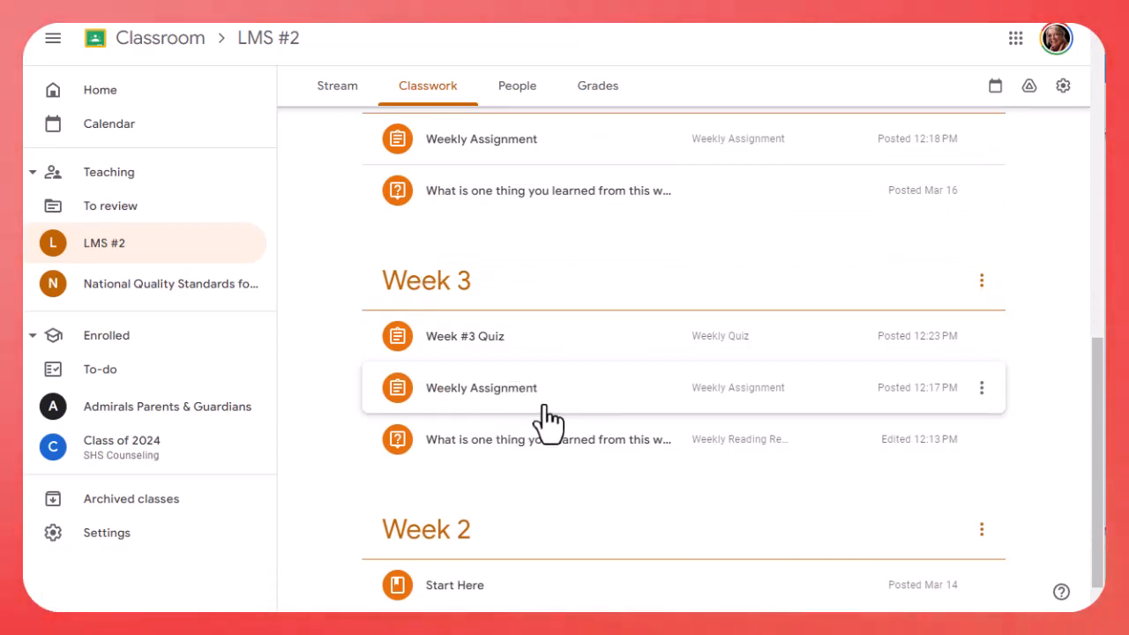
{"action": "scroll", "coordinate": [549, 444], "scroll_direction": "down", "scroll_amount": 1}
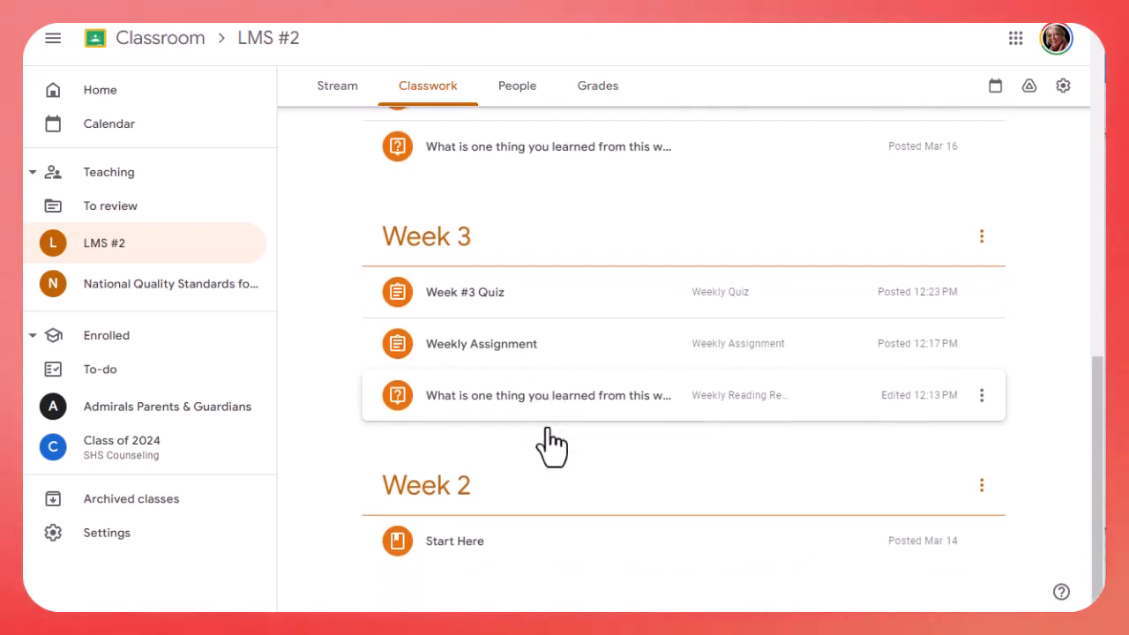
Reuse the Week #3 Quiz post from LMS #2, creating new copies of all attachments
{"action": "scroll", "coordinate": [529, 353], "scroll_direction": "up", "scroll_amount": 4}
{"action": "scroll", "coordinate": [484, 256], "scroll_direction": "up", "scroll_amount": 5}
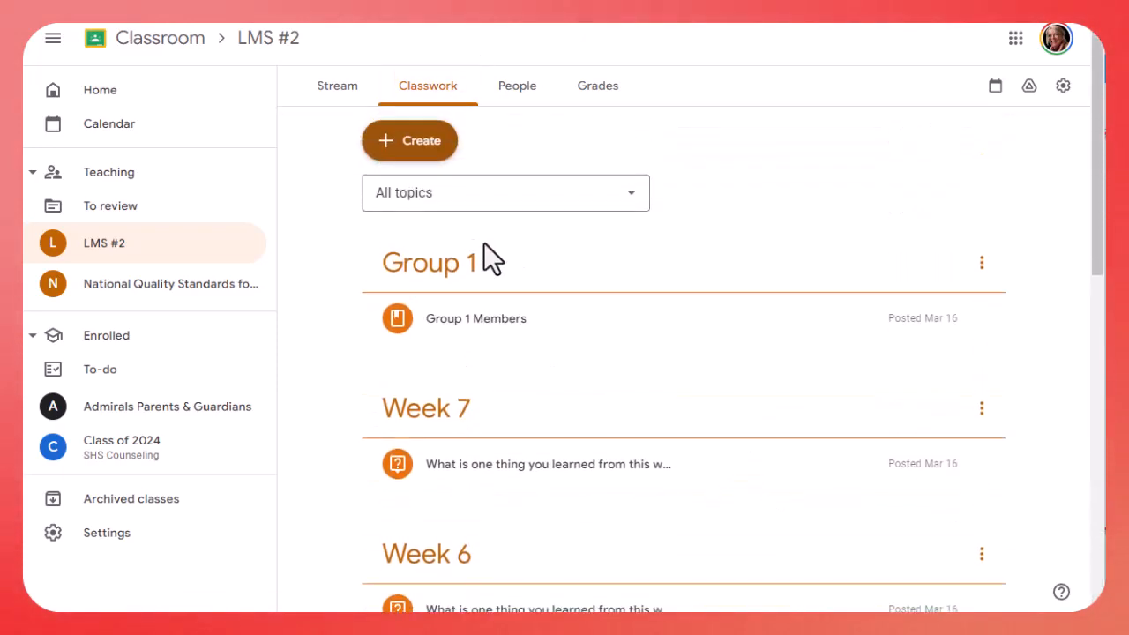
{"action": "left_click", "coordinate": [413, 144]}
{"action": "left_click", "coordinate": [450, 364]}
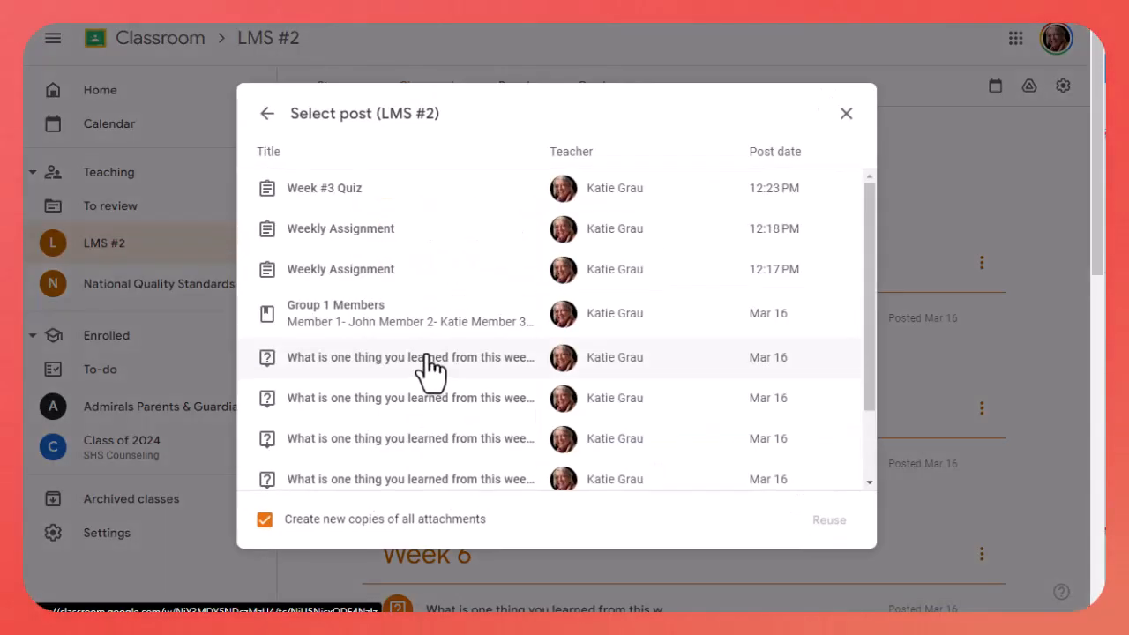
{"action": "left_click", "coordinate": [349, 196]}
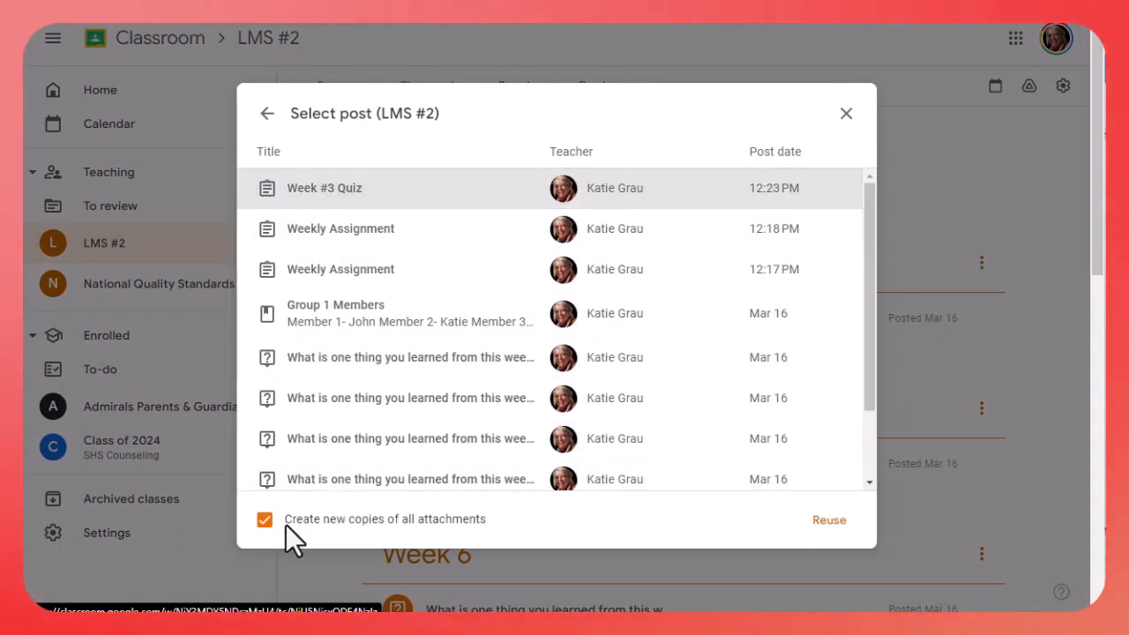
{"action": "left_click", "coordinate": [829, 522]}
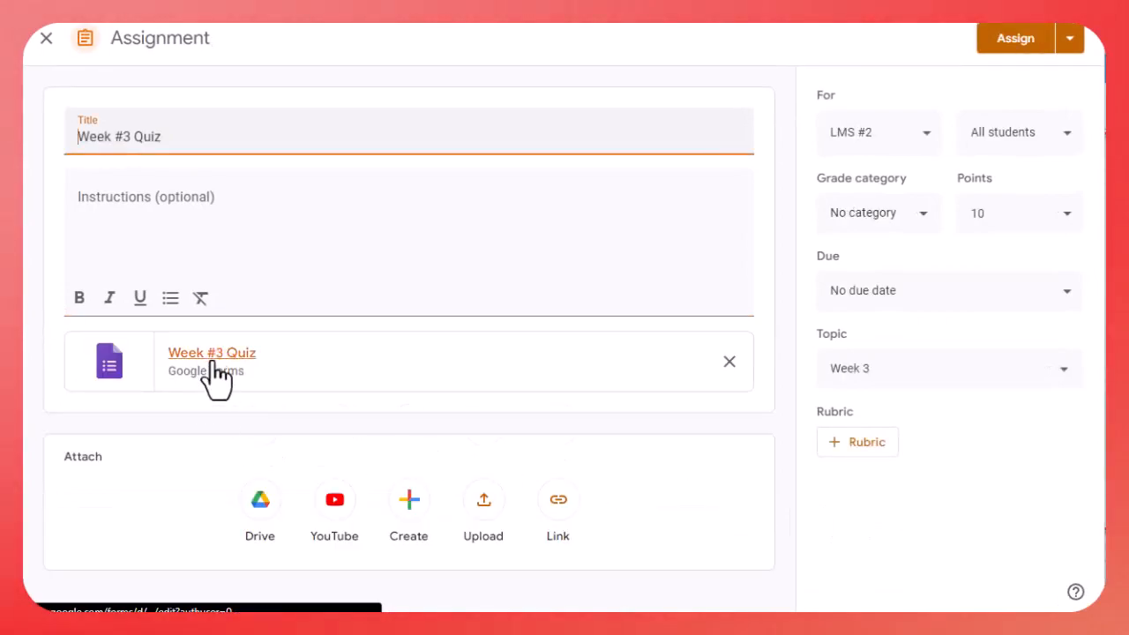
Open the reused assignment's attached form, change its title to "Week #4 Quiz", and open its file name for editing
{"action": "left_click", "coordinate": [215, 378]}
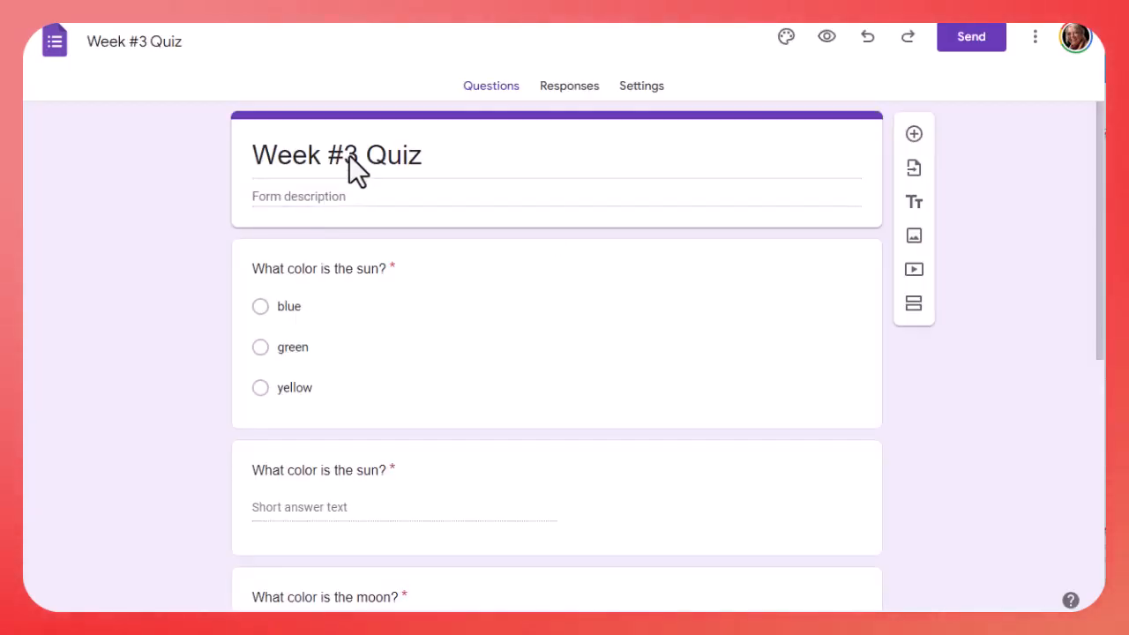
{"action": "left_click", "coordinate": [349, 156]}
{"action": "left_click_drag", "start_coordinate": [354, 156], "coordinate": [343, 156]}
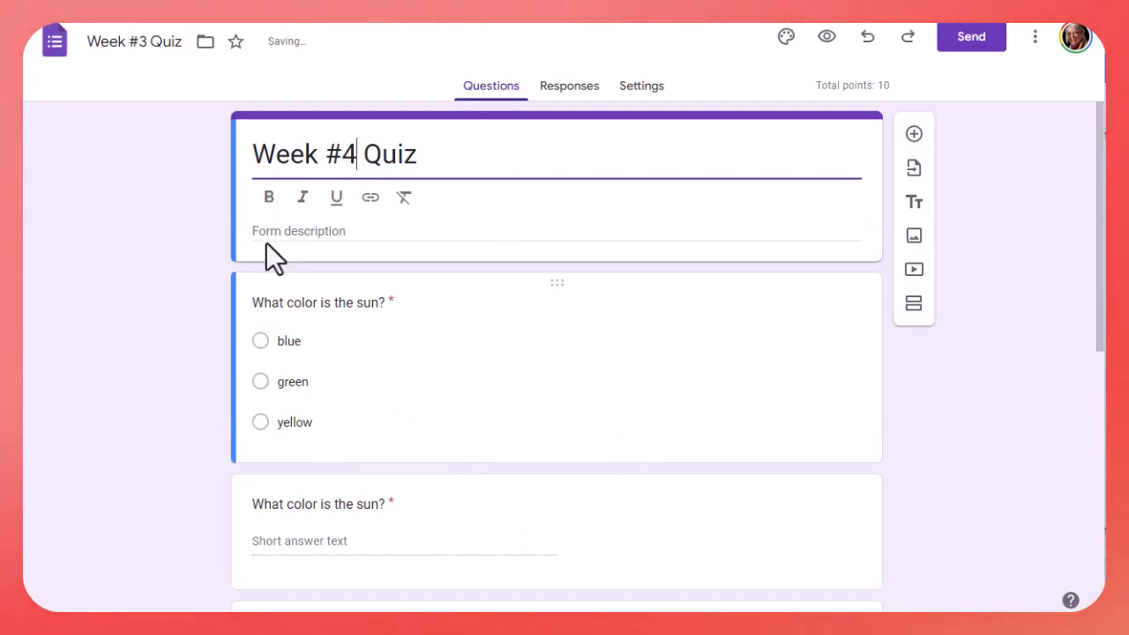
{"action": "left_click", "coordinate": [140, 40]}
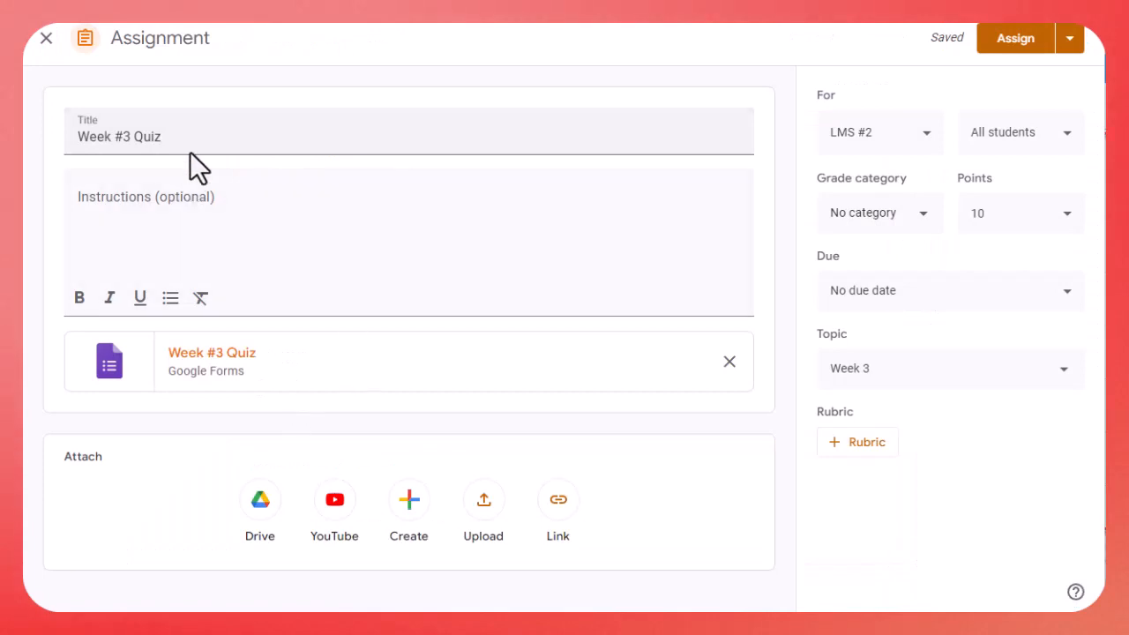
In the Classroom assignment draft, set the title to "Week #4 Quiz", the topic to Week 4 and the grade category to Weekly Quiz
{"action": "left_click", "coordinate": [130, 136]}
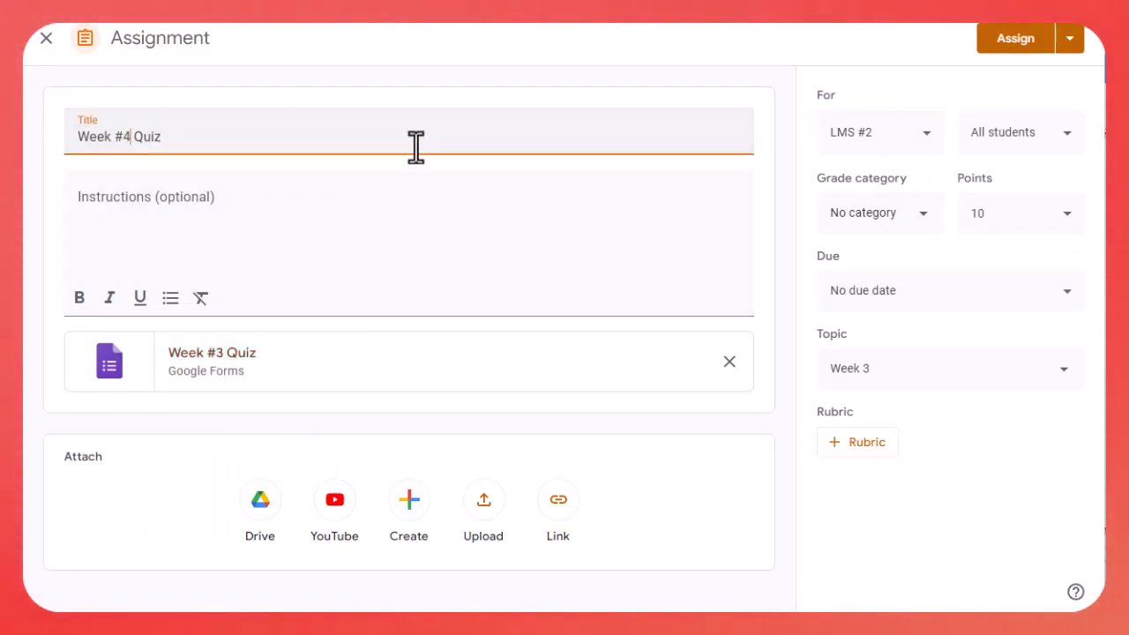
{"action": "left_click", "coordinate": [958, 373]}
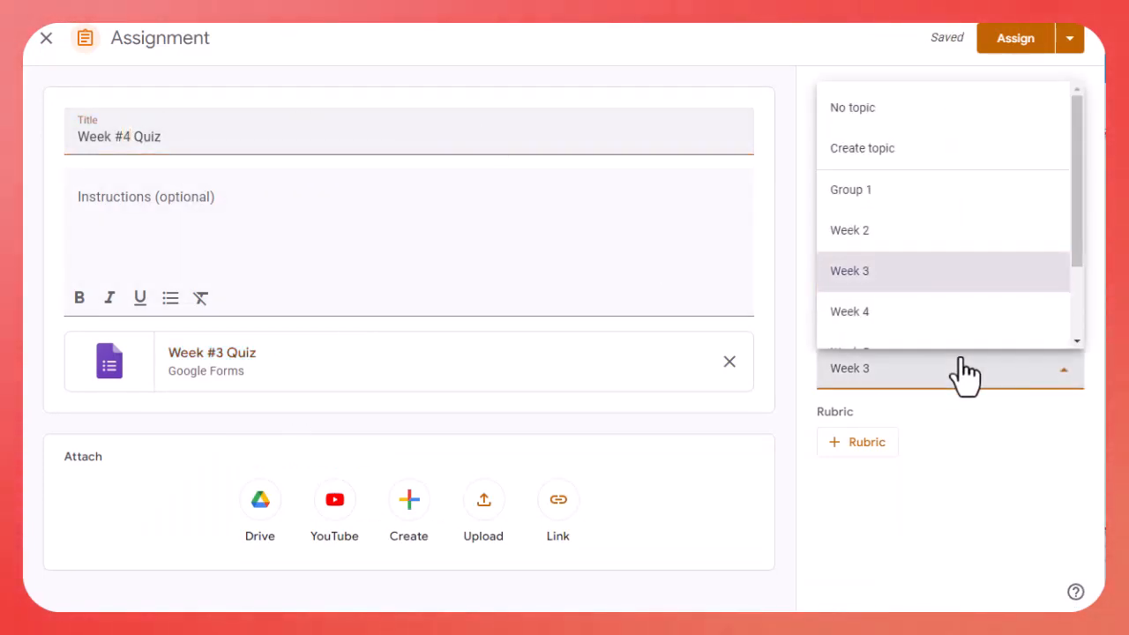
{"action": "left_click", "coordinate": [869, 313]}
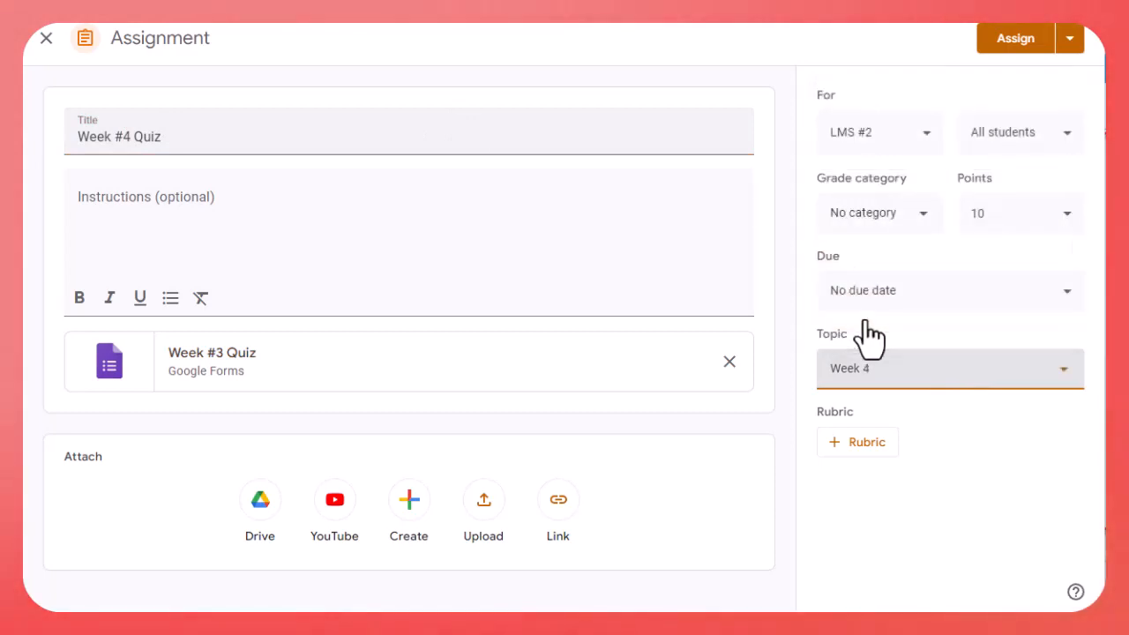
{"action": "left_click", "coordinate": [885, 221]}
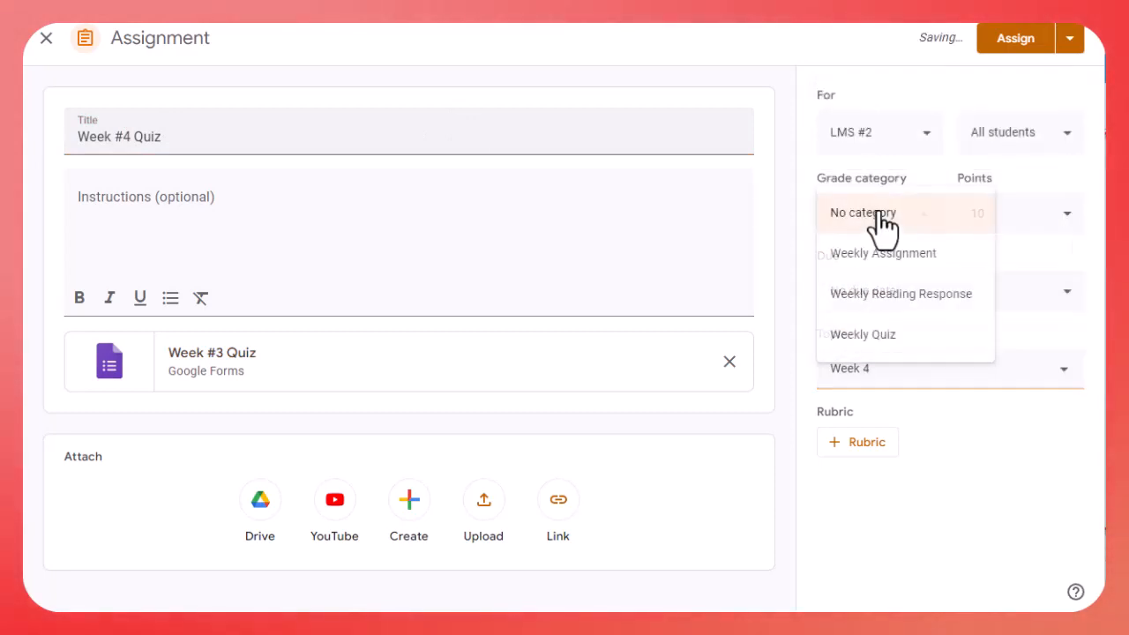
{"action": "left_click", "coordinate": [875, 336]}
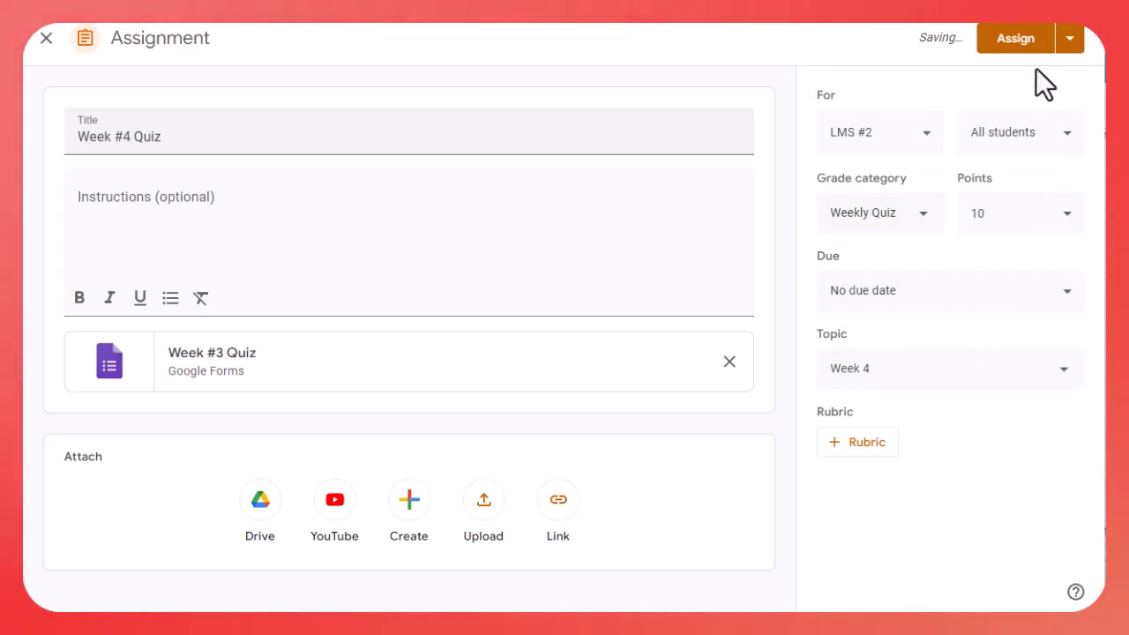
Assign the Week #4 Quiz to all students in LMS #2
{"action": "left_click", "coordinate": [993, 41]}
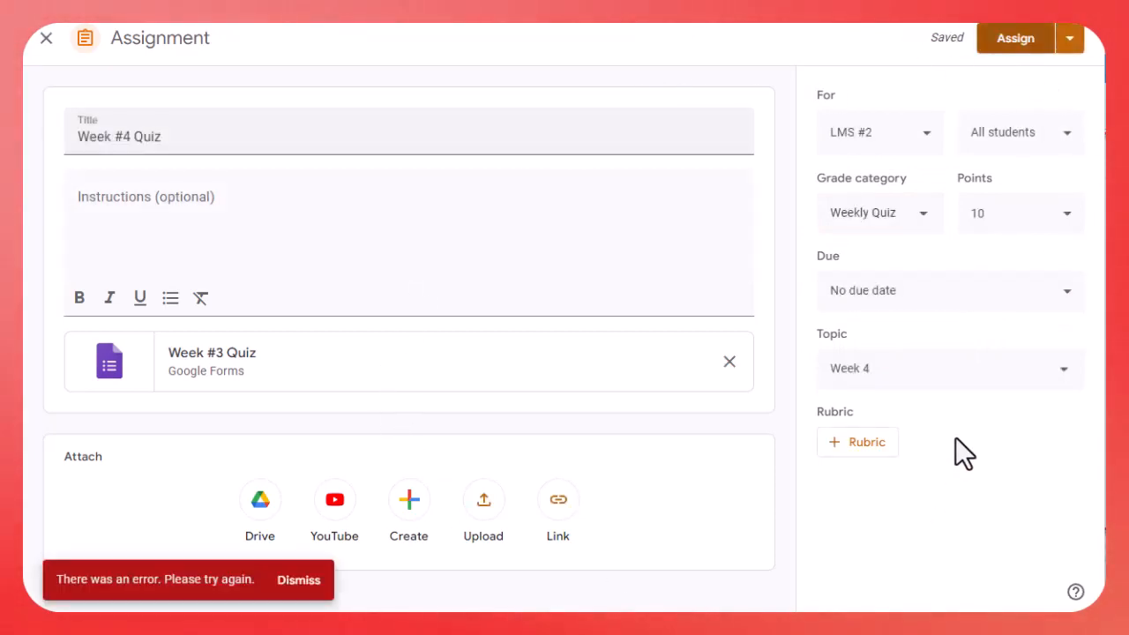
{"action": "left_click", "coordinate": [297, 582]}
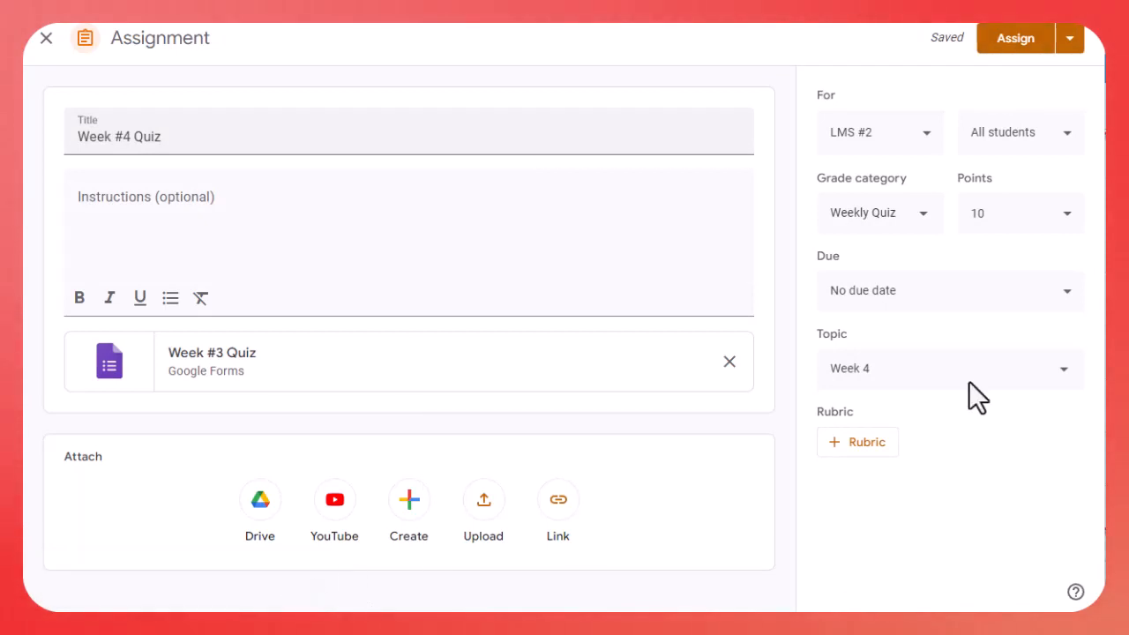
{"action": "left_click", "coordinate": [1014, 39]}
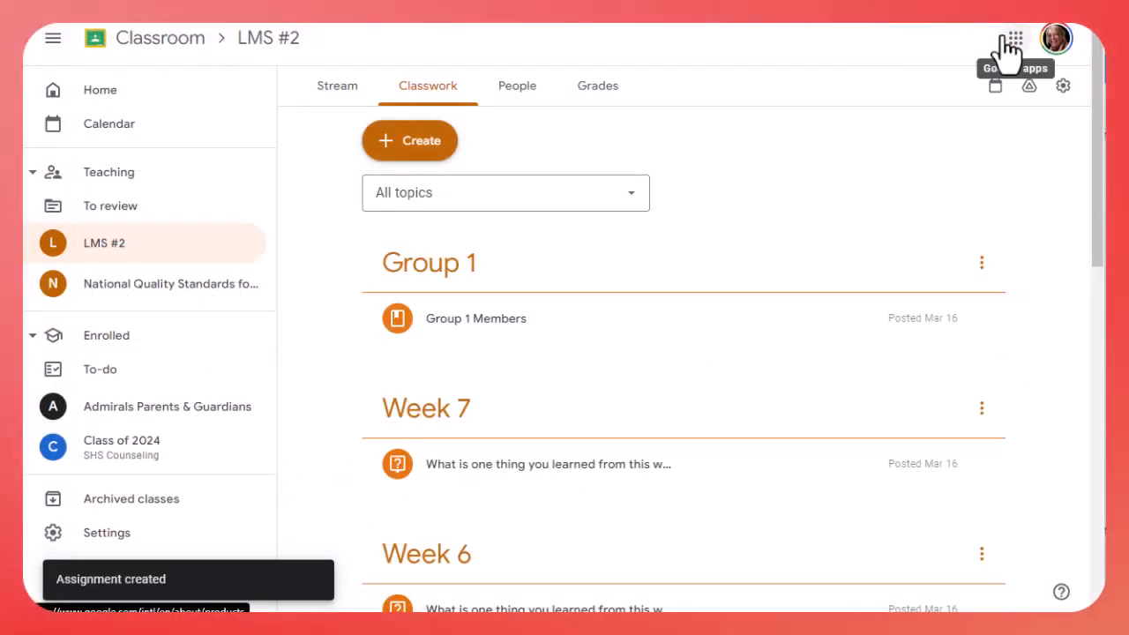
Review the Week 4 and Week 3 topics in the classwork list and view the class gradebook
{"action": "scroll", "coordinate": [724, 509], "scroll_direction": "down", "scroll_amount": 2}
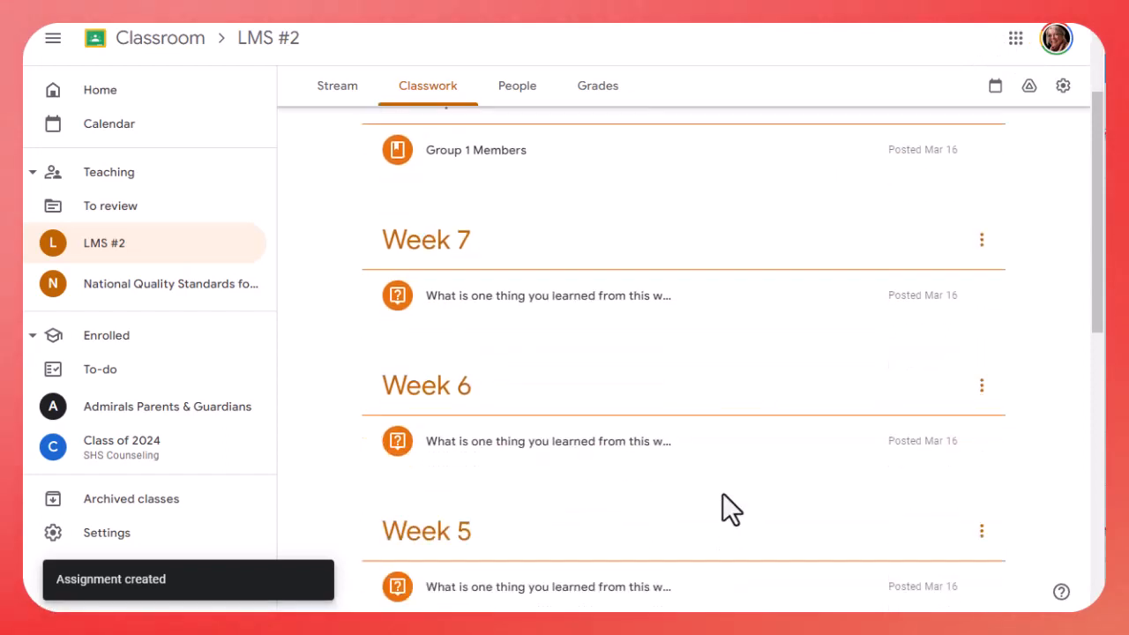
{"action": "scroll", "coordinate": [725, 507], "scroll_direction": "down", "scroll_amount": 5}
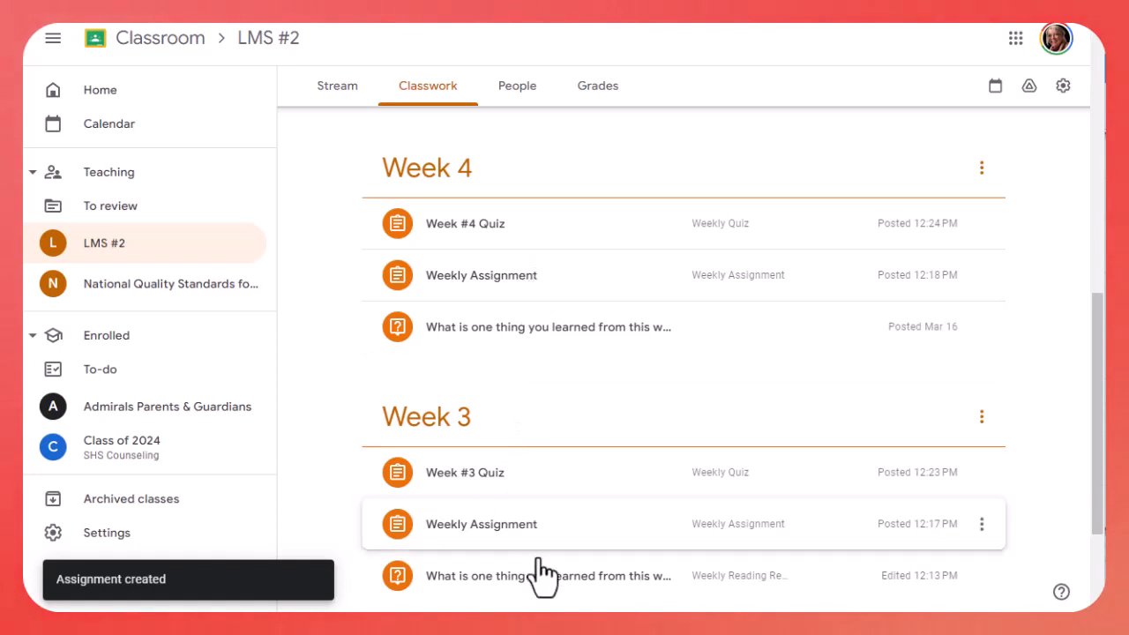
{"action": "scroll", "coordinate": [544, 582], "scroll_direction": "down", "scroll_amount": 1}
{"action": "scroll", "coordinate": [553, 527], "scroll_direction": "up", "scroll_amount": 2}
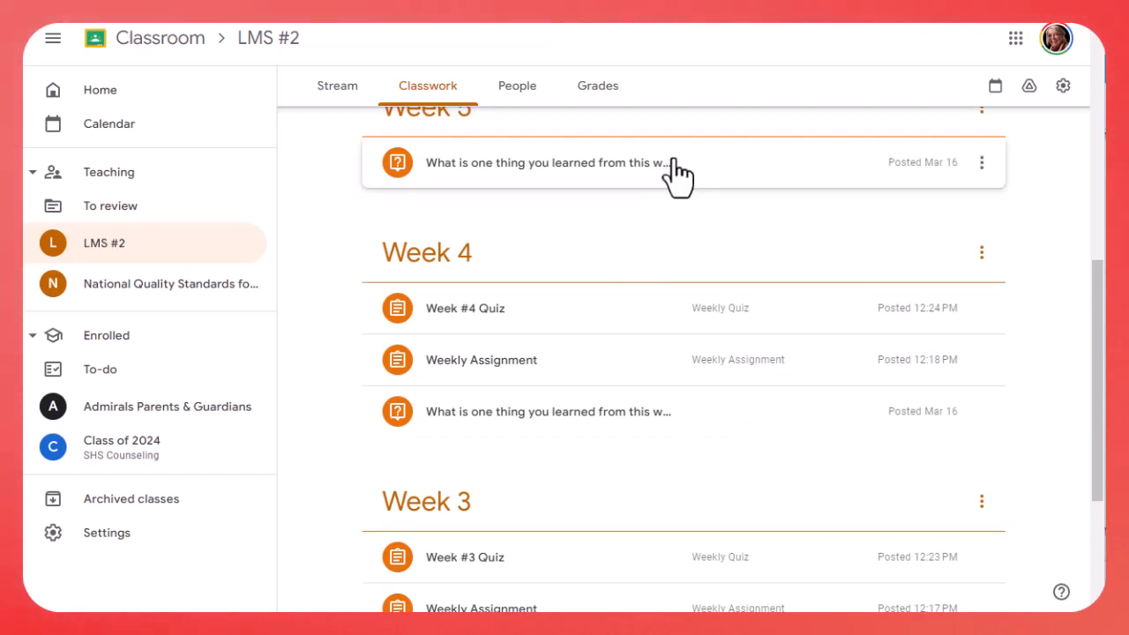
{"action": "left_click", "coordinate": [598, 88]}
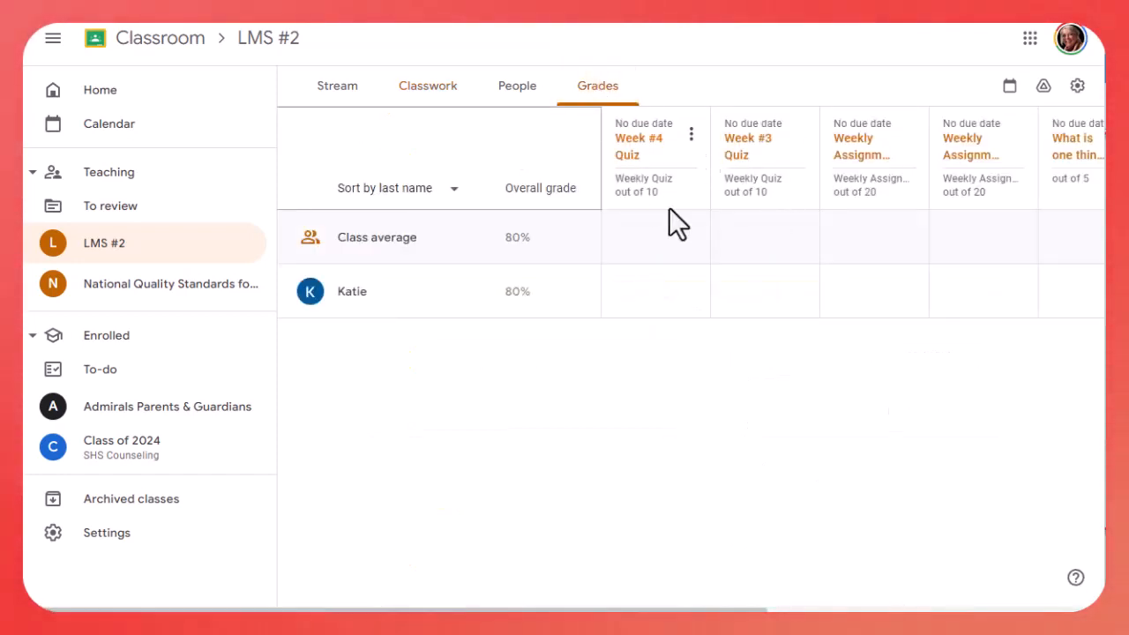